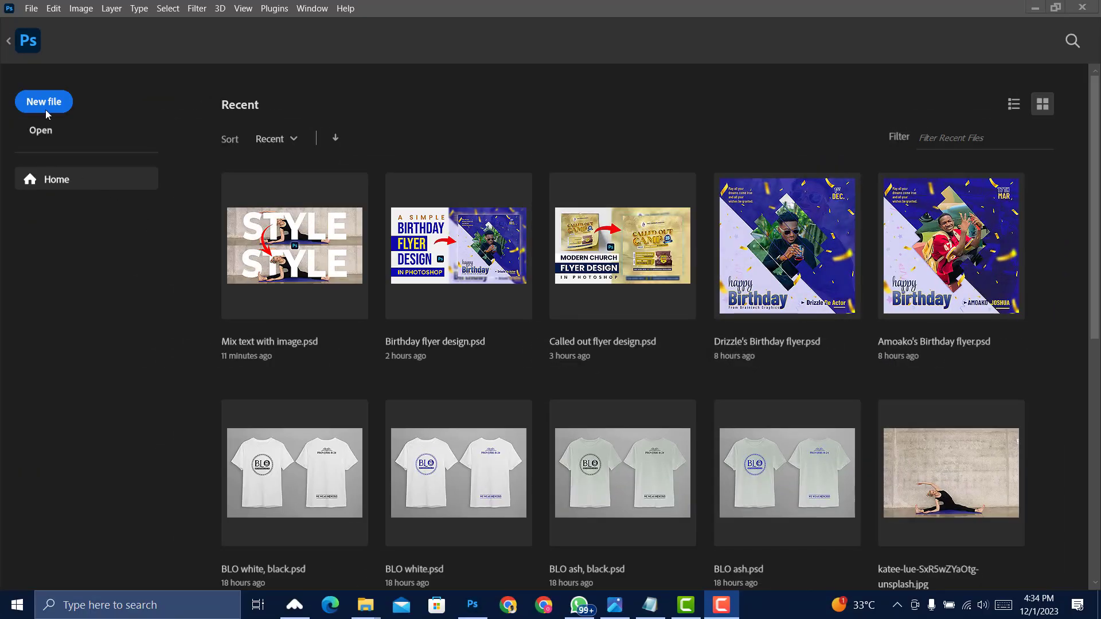
# - Start a new document and set its measurement unit to inches
pyautogui.click(46, 112)
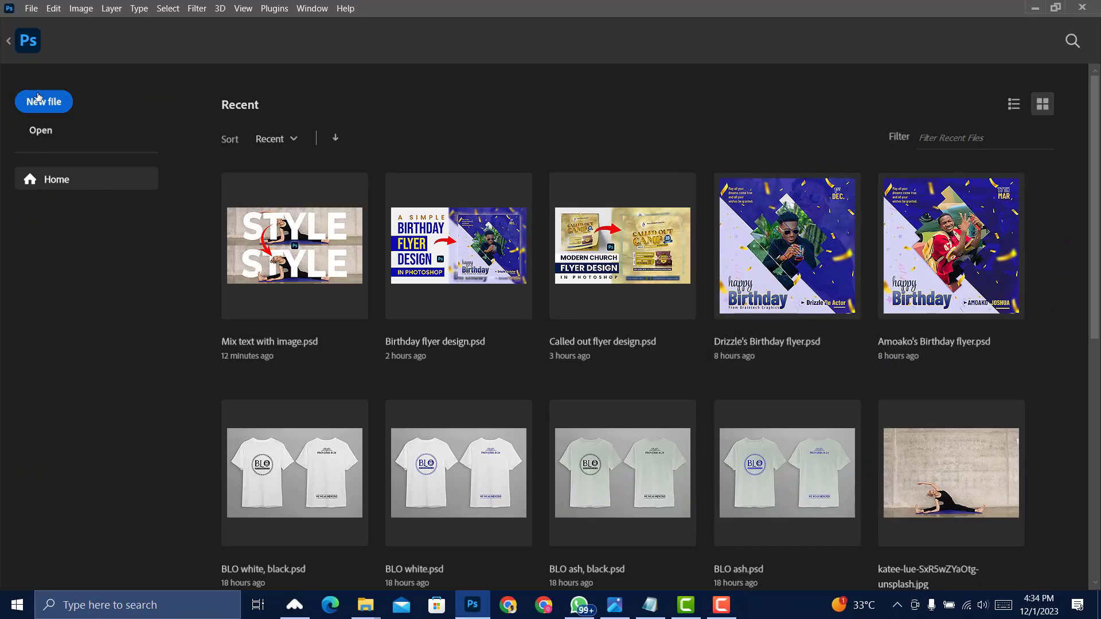
pyautogui.click(31, 8)
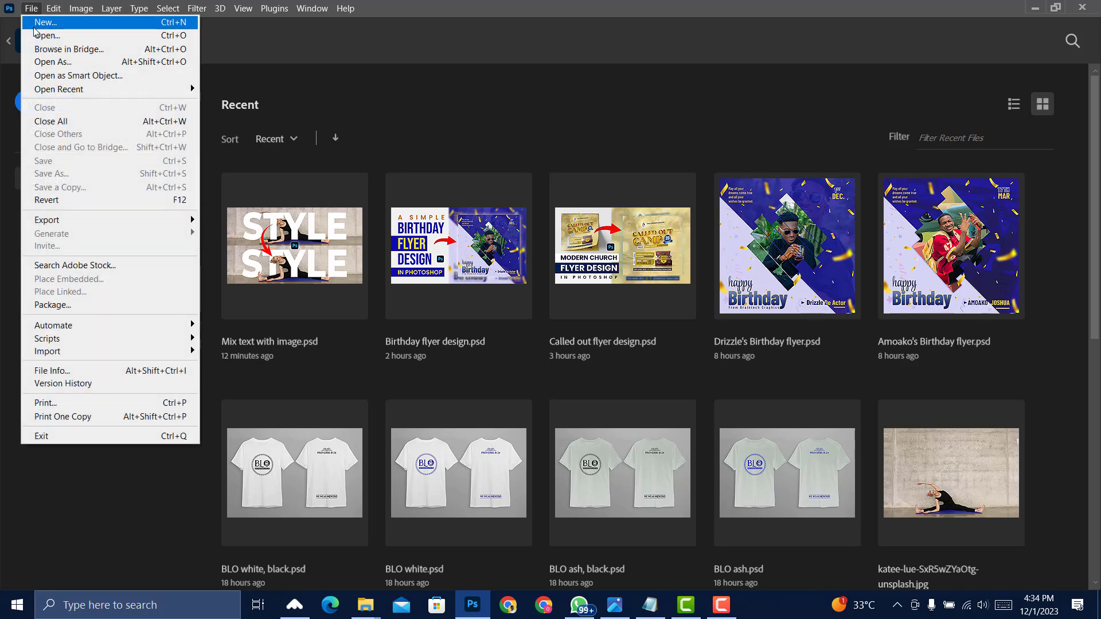
pyautogui.click(34, 26)
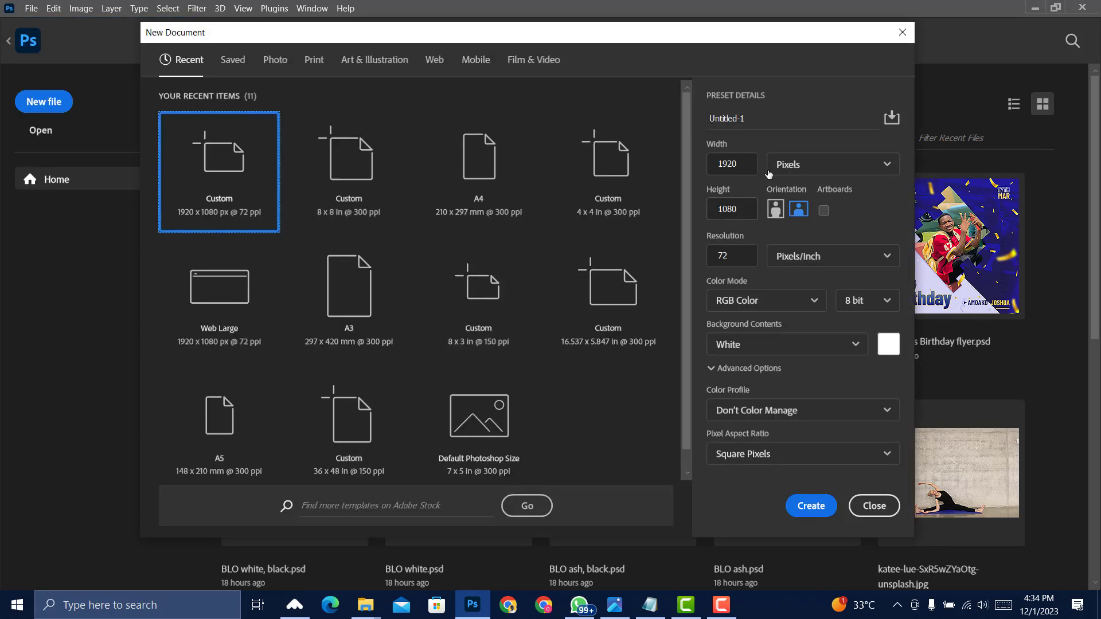
pyautogui.click(840, 166)
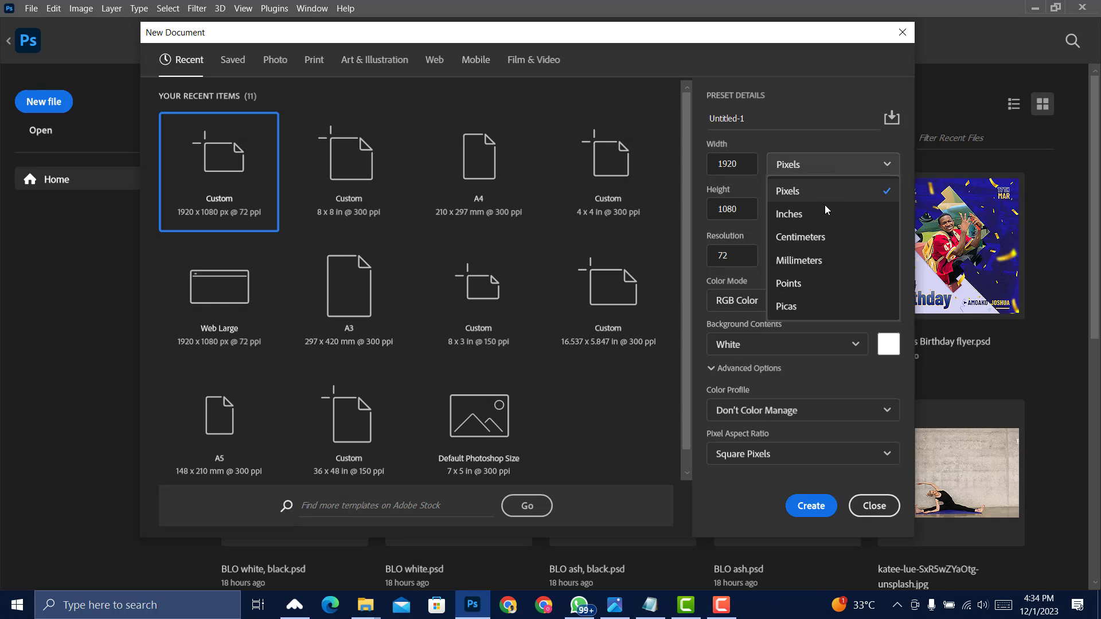
pyautogui.click(824, 238)
pyautogui.click(826, 167)
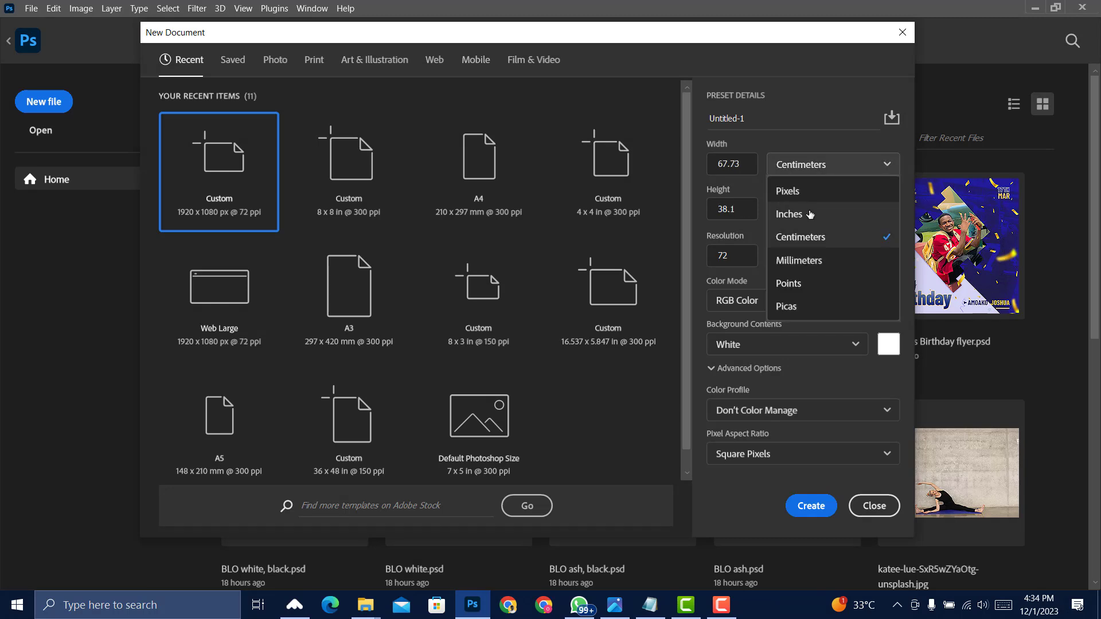
pyautogui.click(832, 214)
# - Set the width and height to 8 inches and the resolution to 300 pixels/inch, and create the document
pyautogui.doubleClick(731, 165)
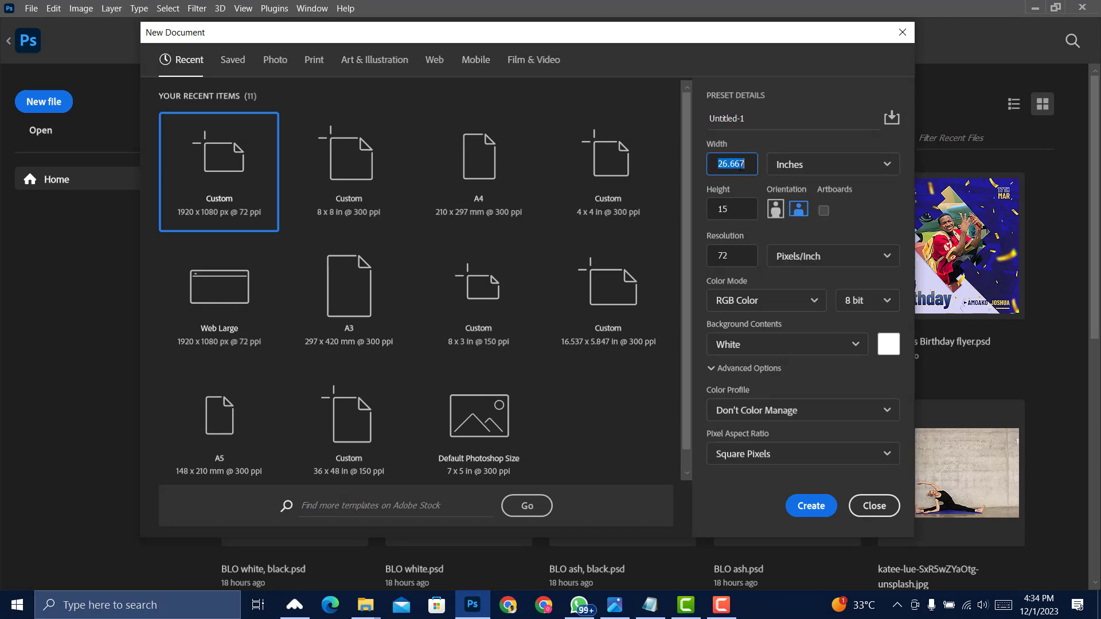
pyautogui.write('8')
pyautogui.doubleClick(714, 209)
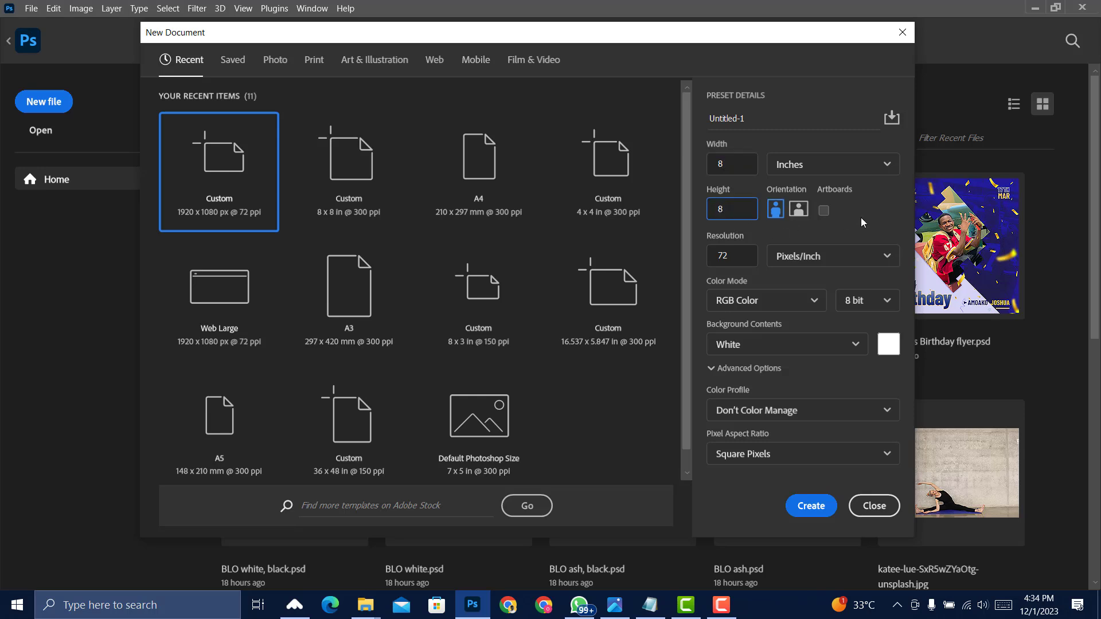
pyautogui.doubleClick(713, 257)
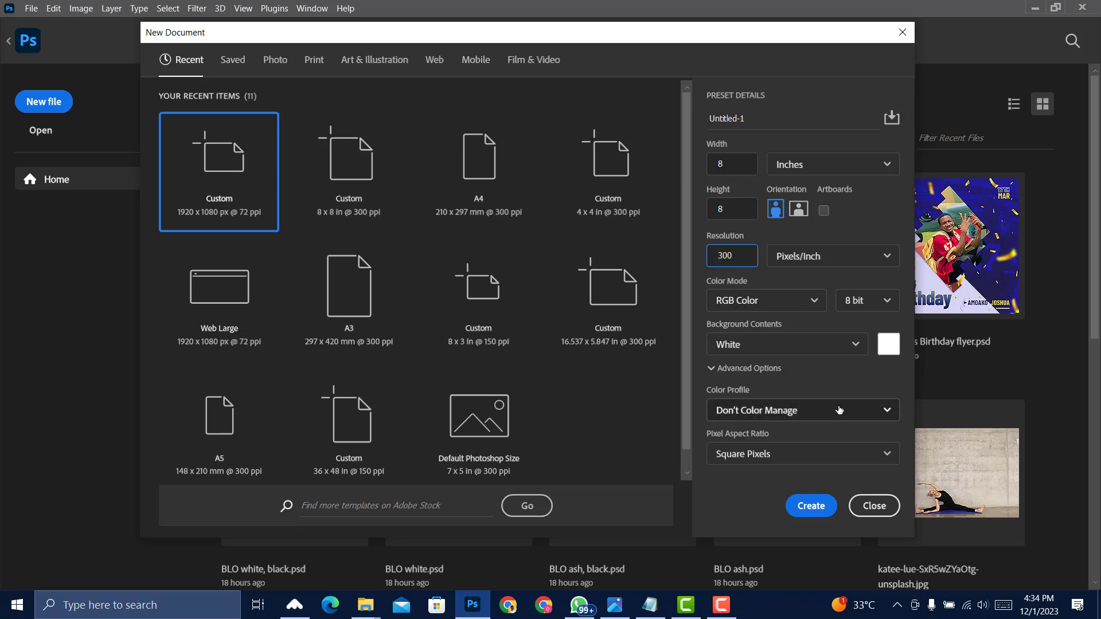
pyautogui.click(814, 510)
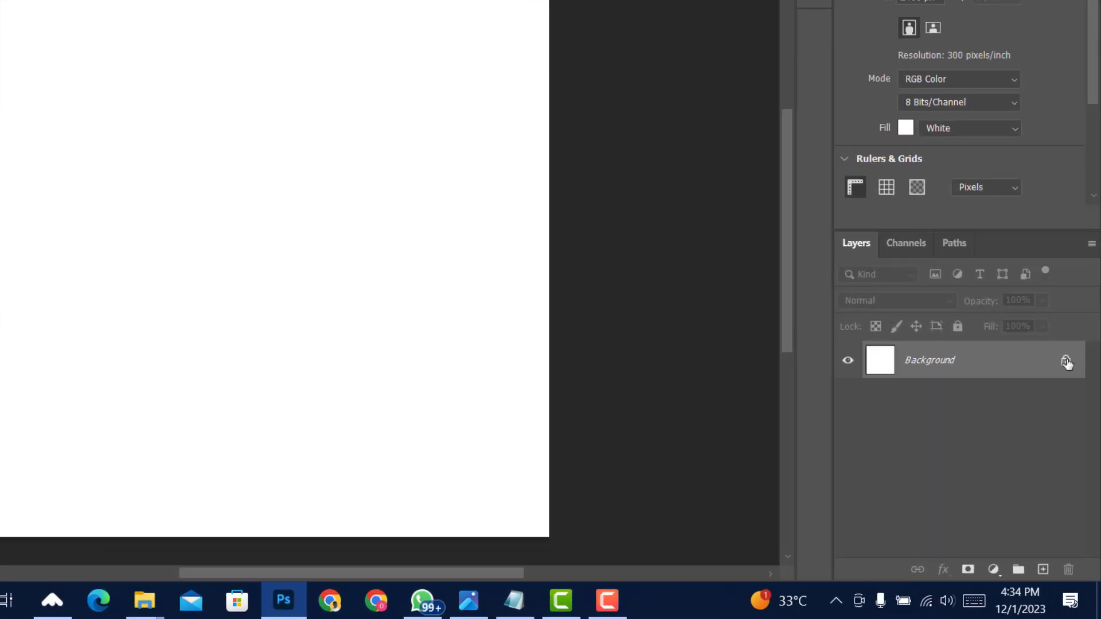
# - Unlock the Background layer and add a Color Overlay effect to it
pyautogui.click(1074, 420)
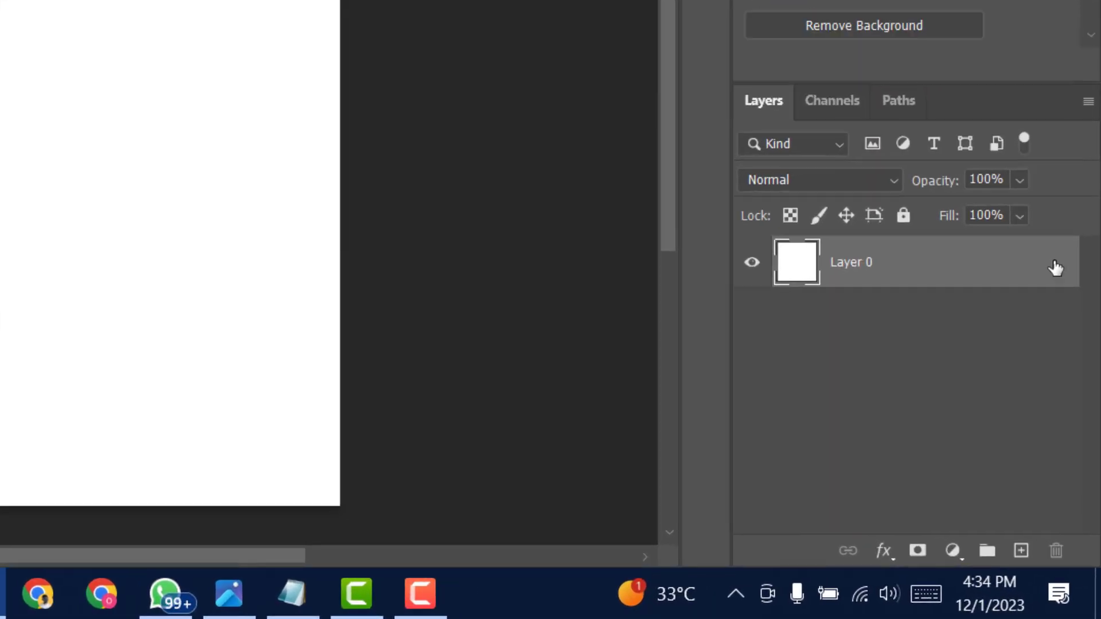
pyautogui.click(881, 554)
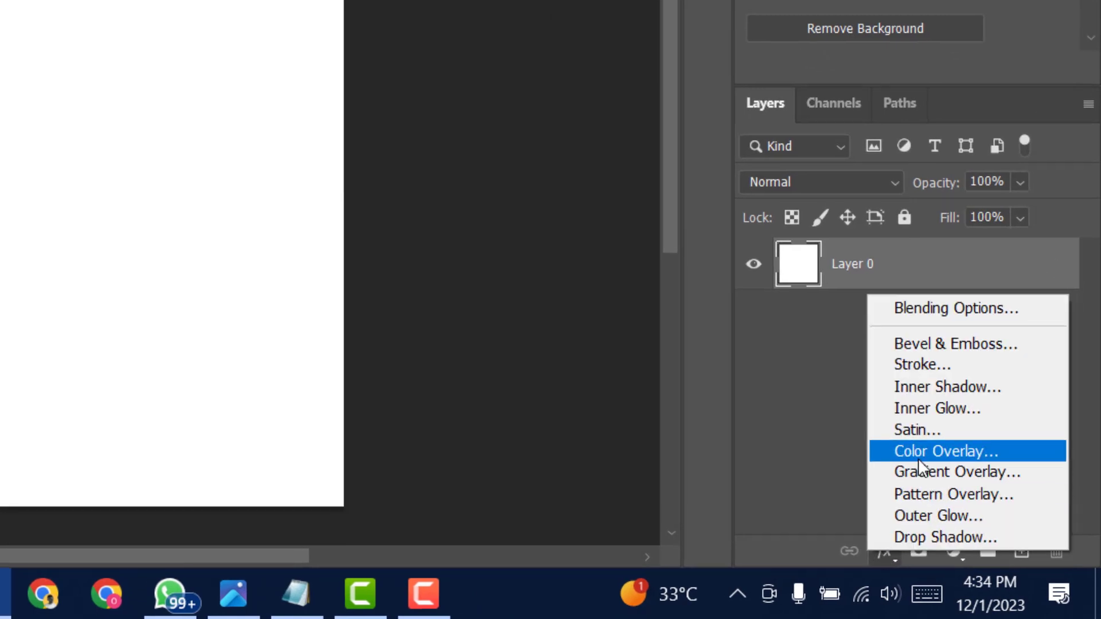
pyautogui.click(918, 459)
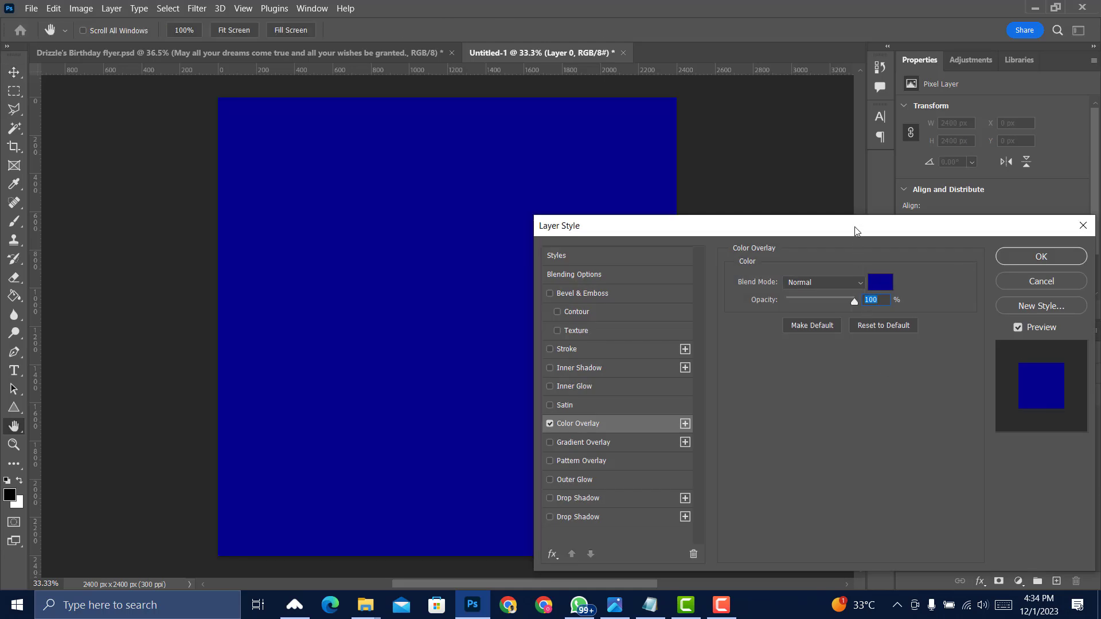
pyautogui.moveTo(854, 231); pyautogui.dragTo(866, 176)
# - Set the overlay color to d5d4f5 from the Notepad notes, apply the effect and collapse the layer's effects list
pyautogui.click(898, 231)
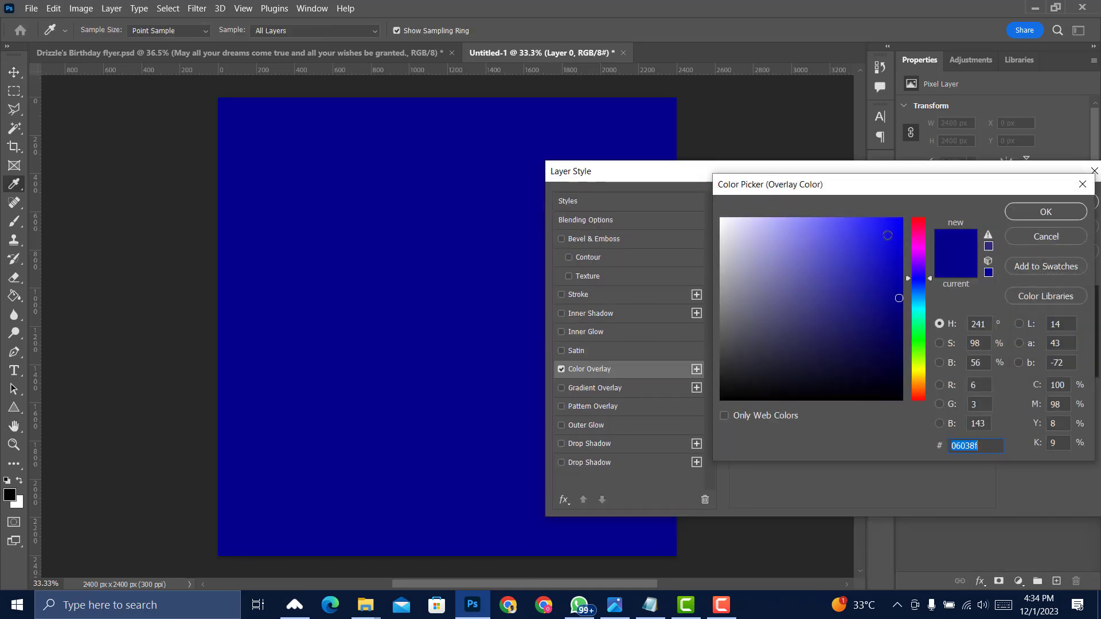
pyautogui.click(650, 605)
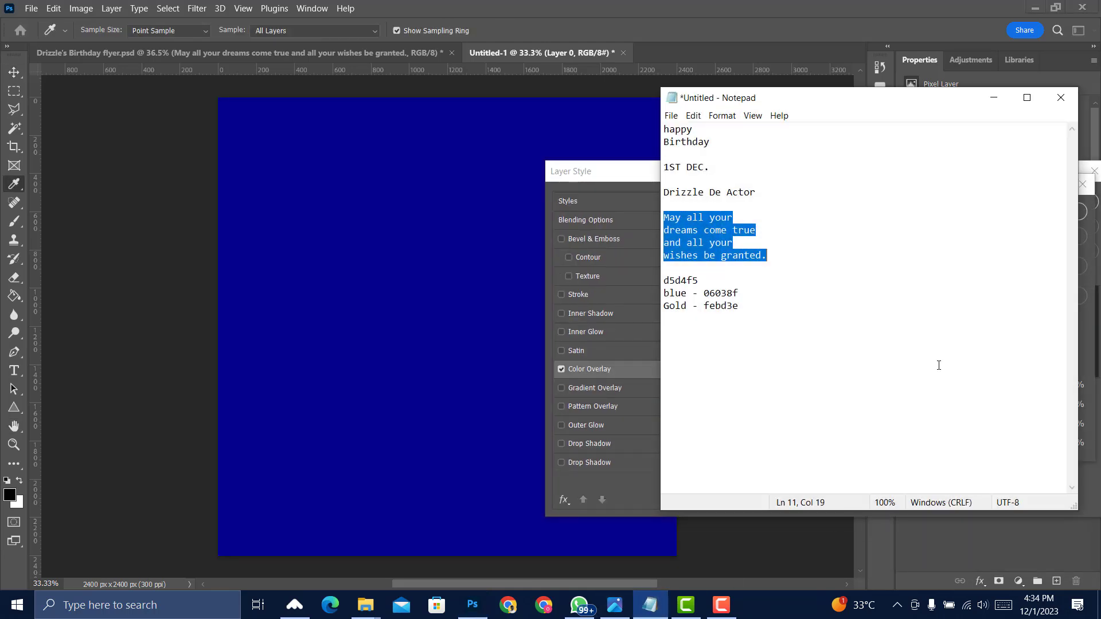
pyautogui.moveTo(699, 282); pyautogui.dragTo(668, 281)
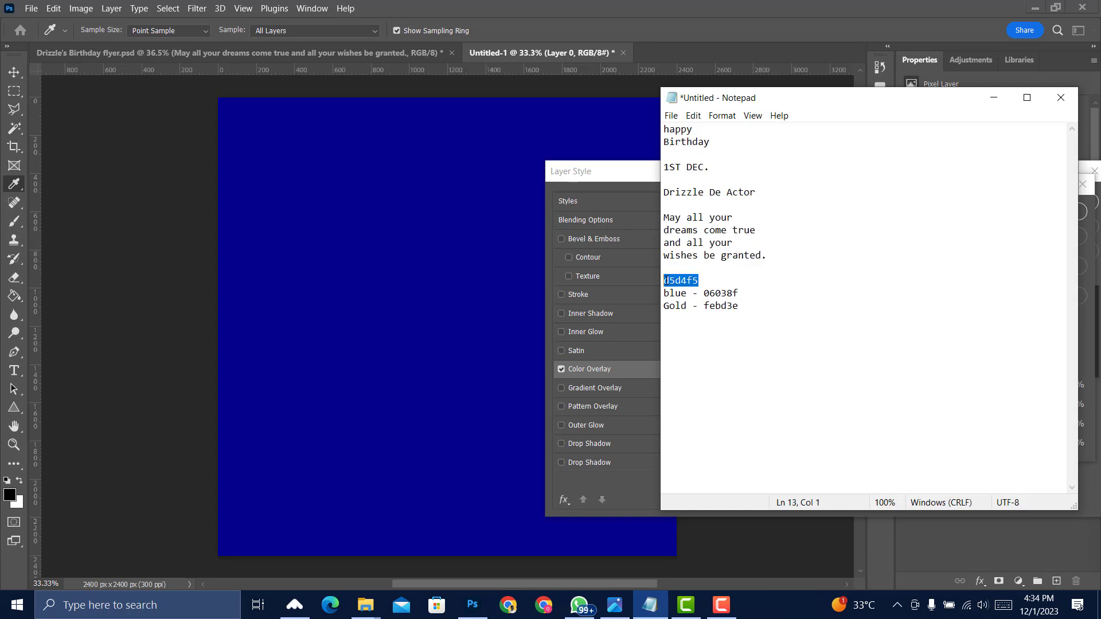
pyautogui.click(524, 350)
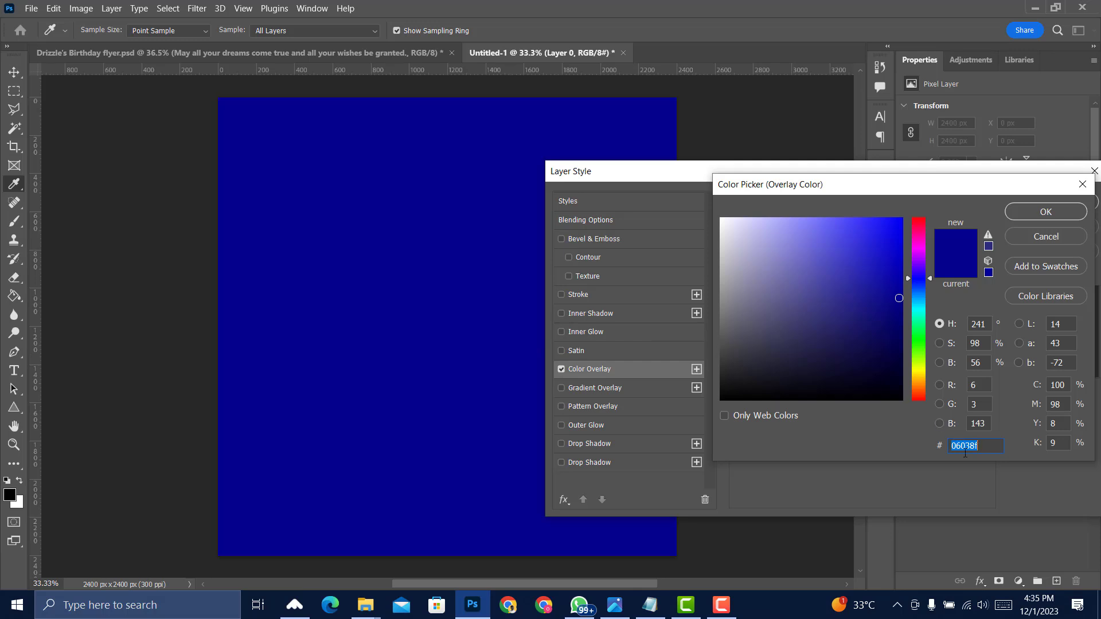
pyautogui.write('d5d4f5')
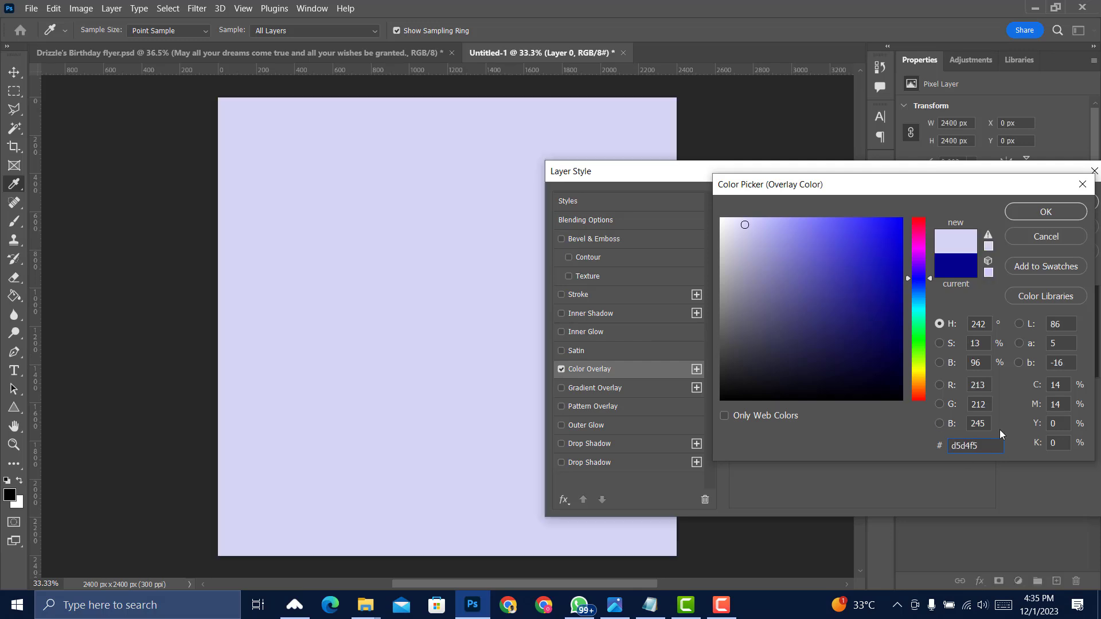
pyautogui.click(1032, 215)
pyautogui.click(1038, 201)
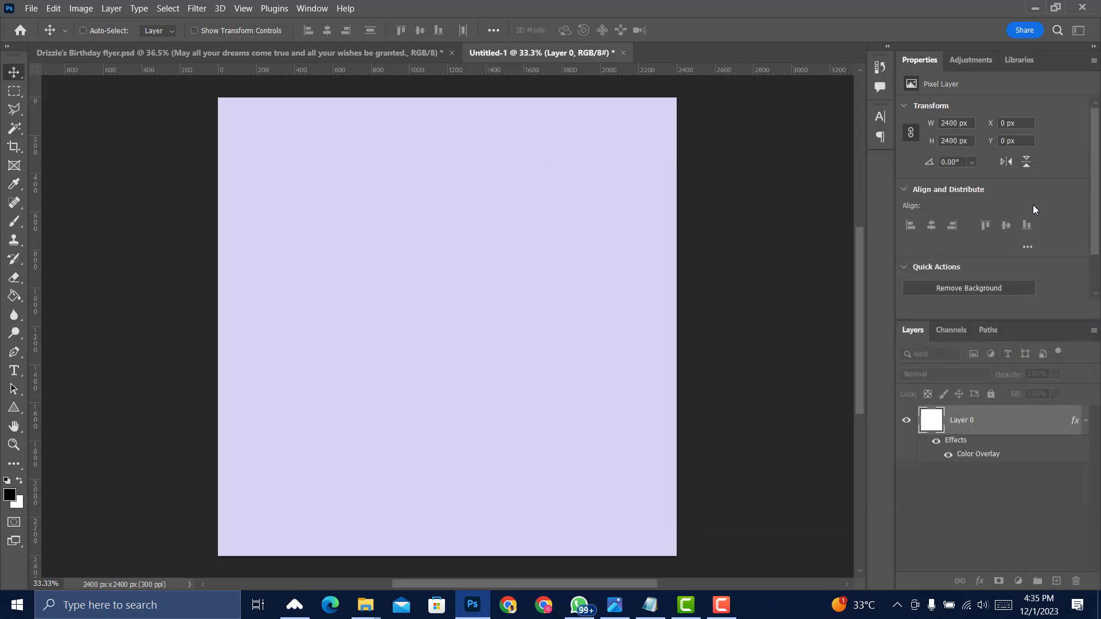
pyautogui.click(1085, 425)
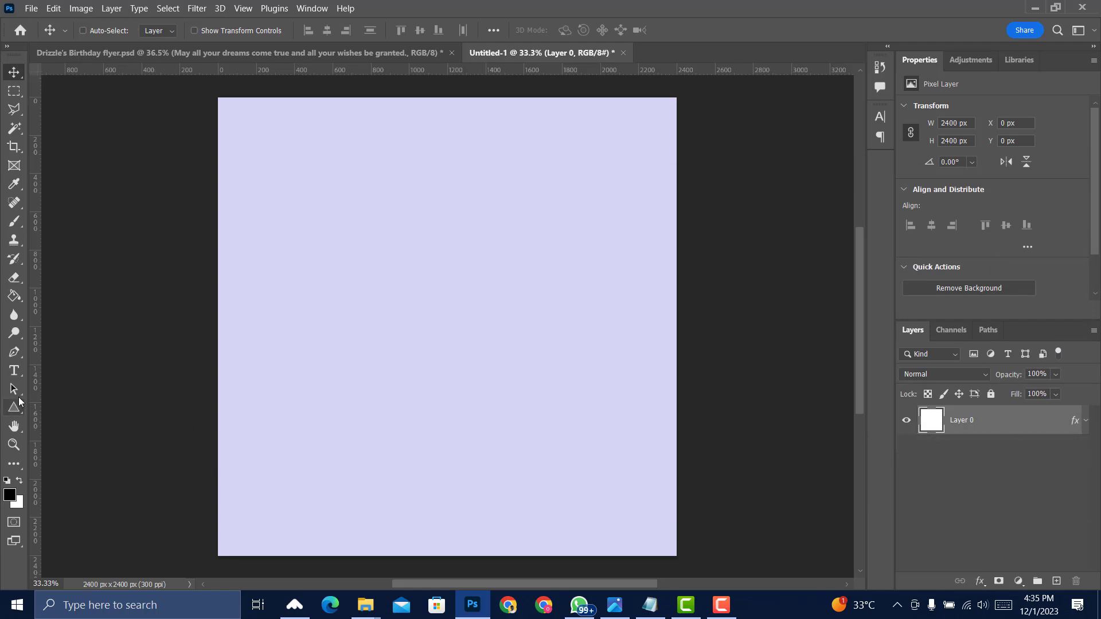
# - With the Pen tool in Shape mode, draw a diagonal edge from outside the canvas's upper-left side to below its lower-right corner
pyautogui.click(14, 355)
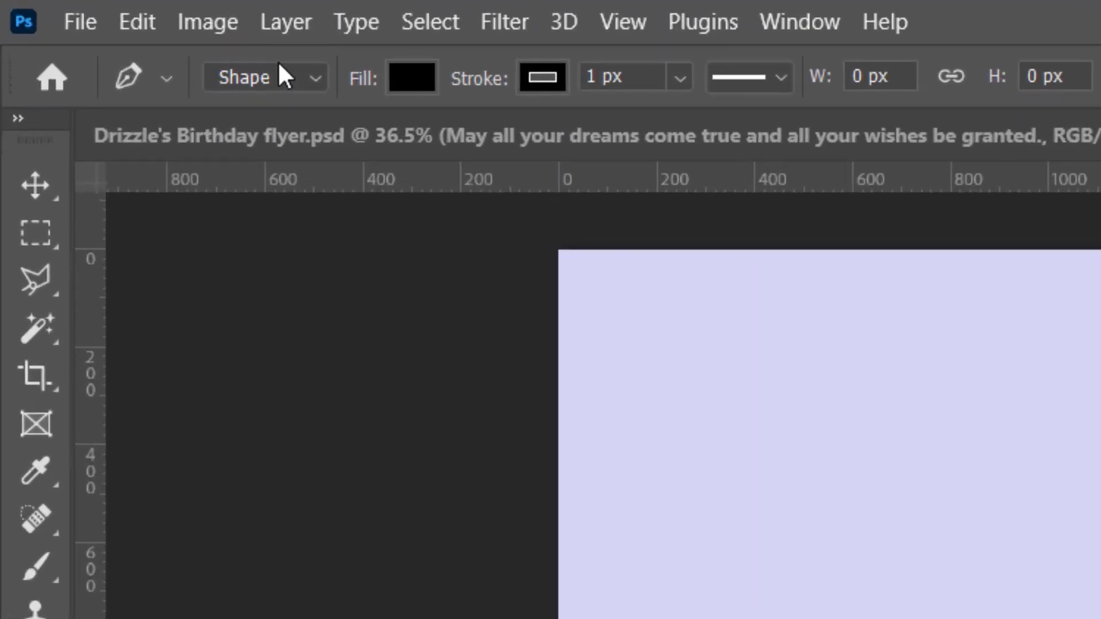
pyautogui.click(106, 29)
pyautogui.click(284, 102)
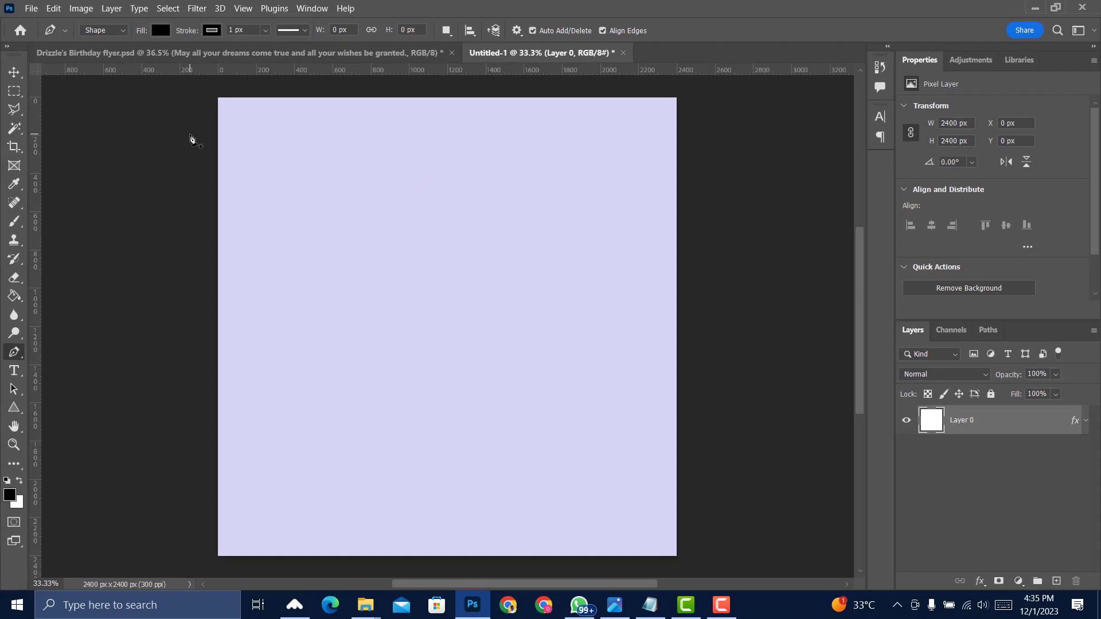
pyautogui.click(190, 134)
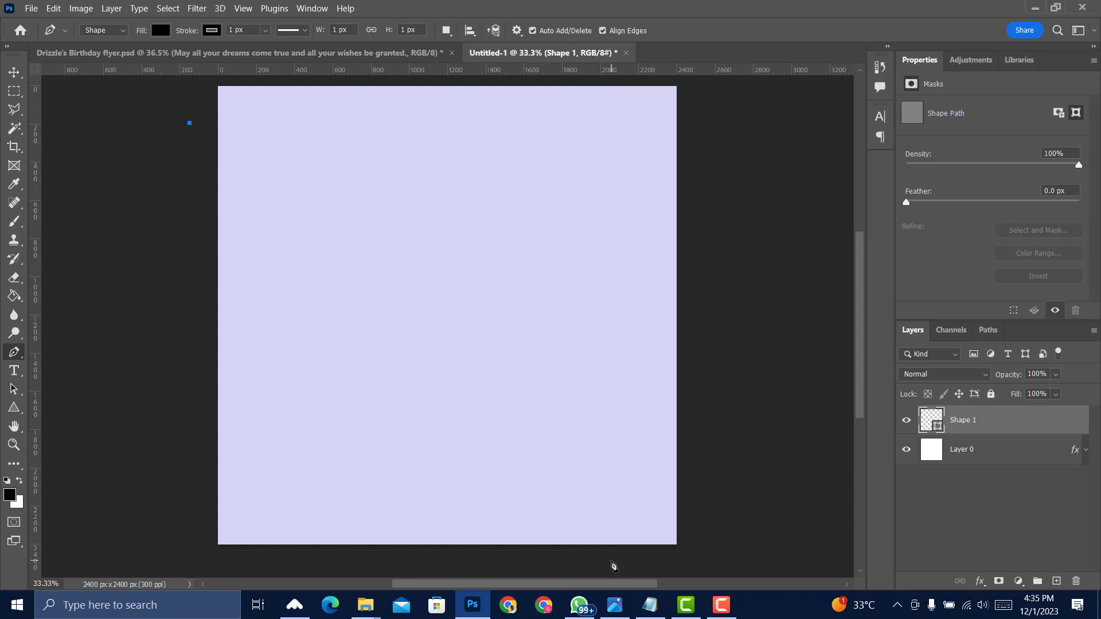
pyautogui.click(611, 562)
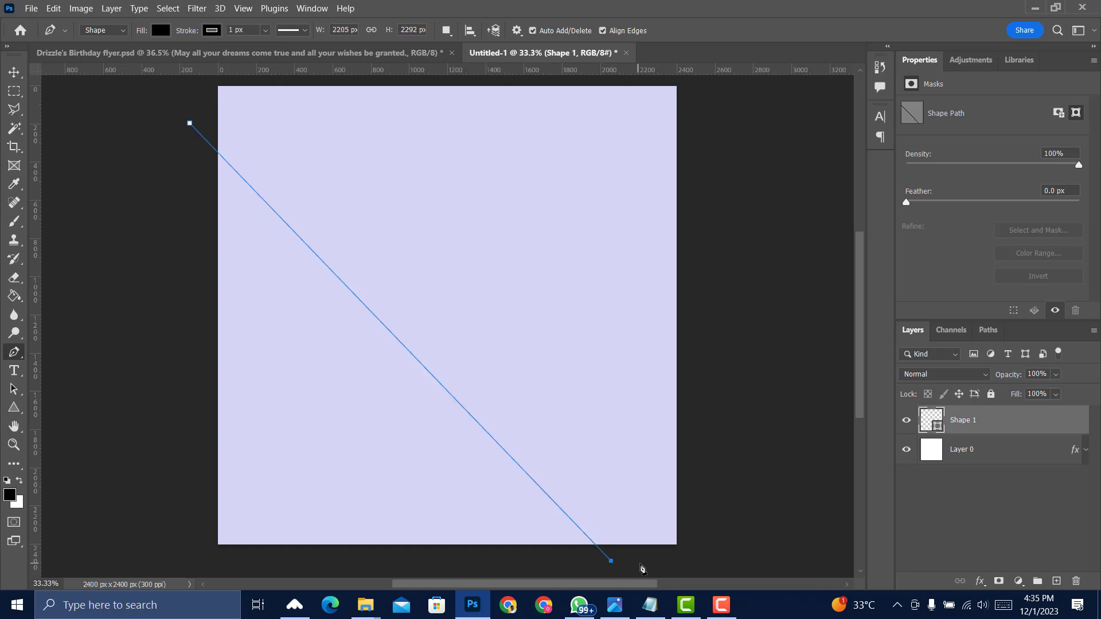
# - Continue the pen path outside the canvas around its upper-right half and close it at the starting point, then finish drawing
pyautogui.scroll(-1, 689, 581)
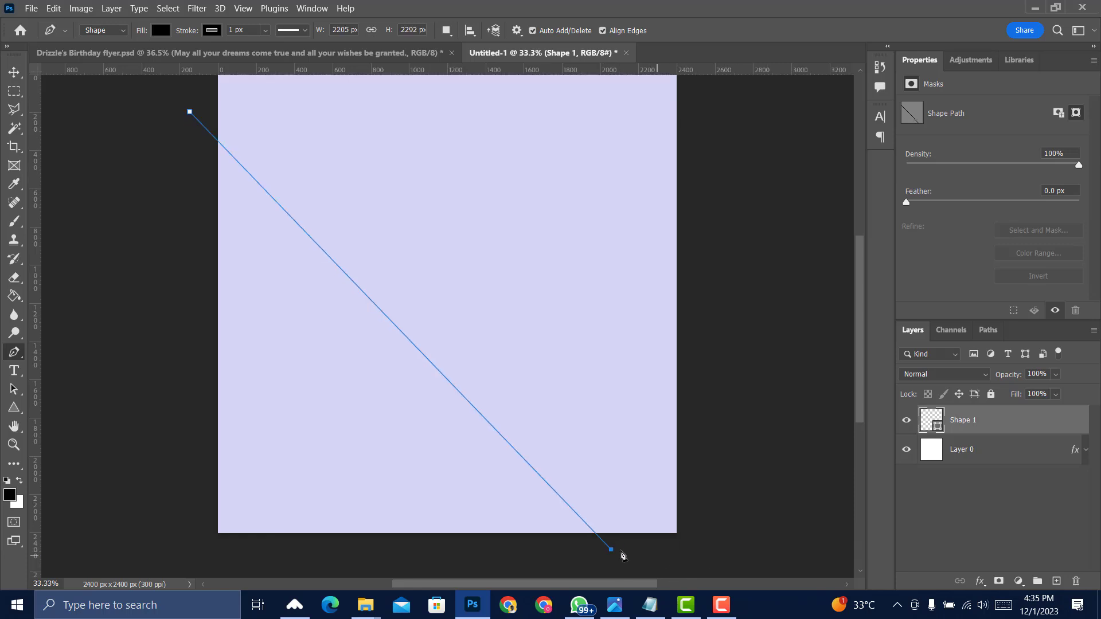
pyautogui.scroll(1, 614, 555)
pyautogui.hotkey('ctrl', '-')
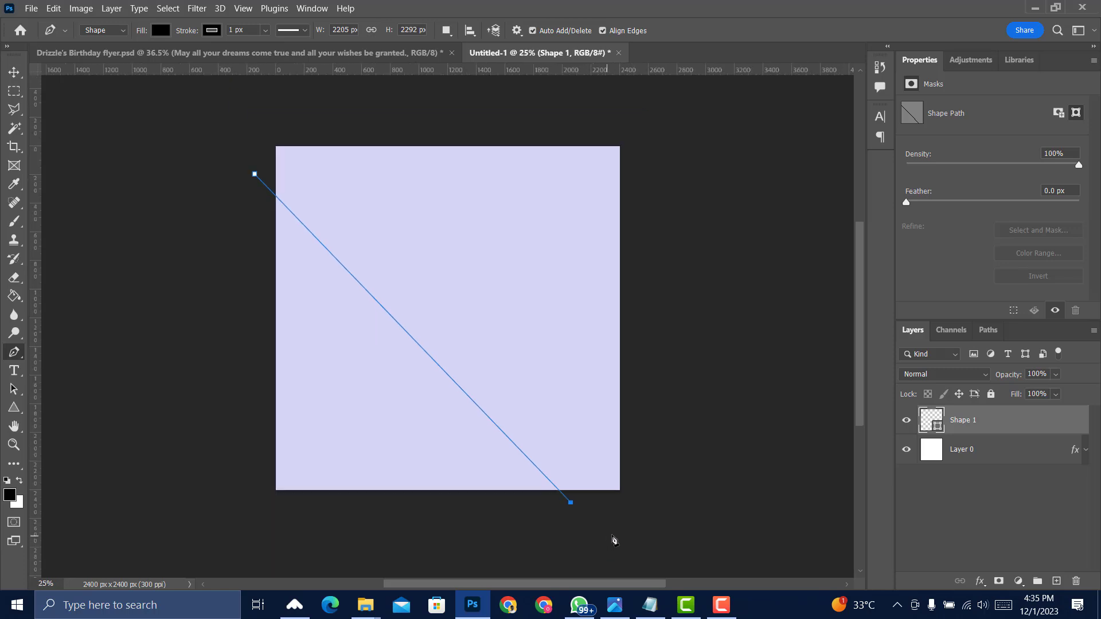
pyautogui.click(651, 552)
pyautogui.moveTo(741, 491); pyautogui.dragTo(747, 479)
pyautogui.click(753, 368)
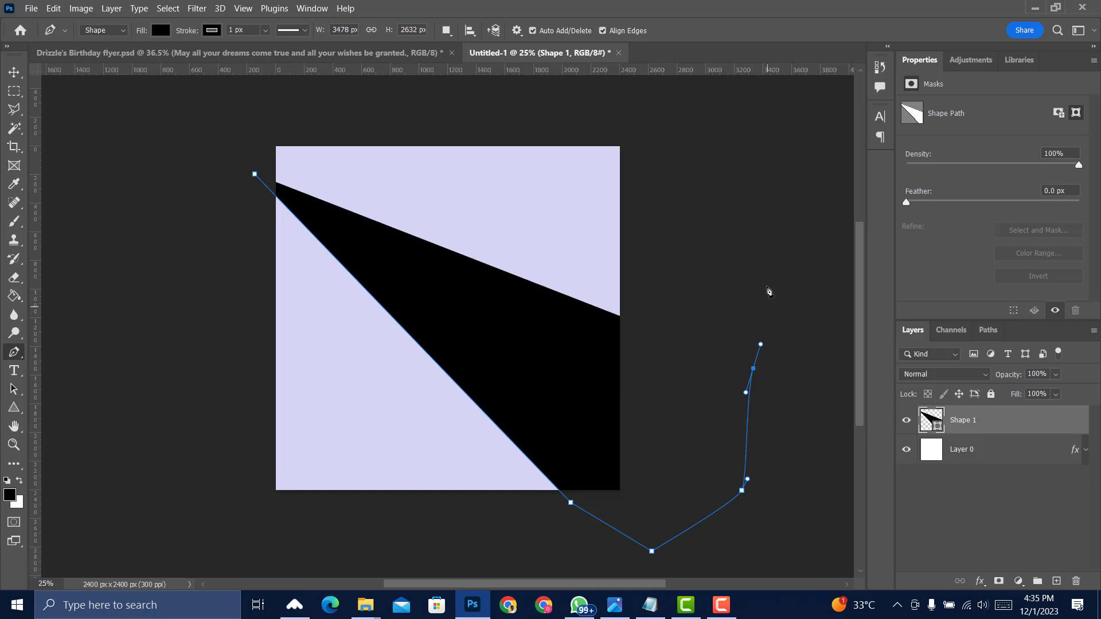
pyautogui.moveTo(767, 254); pyautogui.dragTo(765, 236)
pyautogui.moveTo(728, 143); pyautogui.dragTo(726, 134)
pyautogui.click(581, 91)
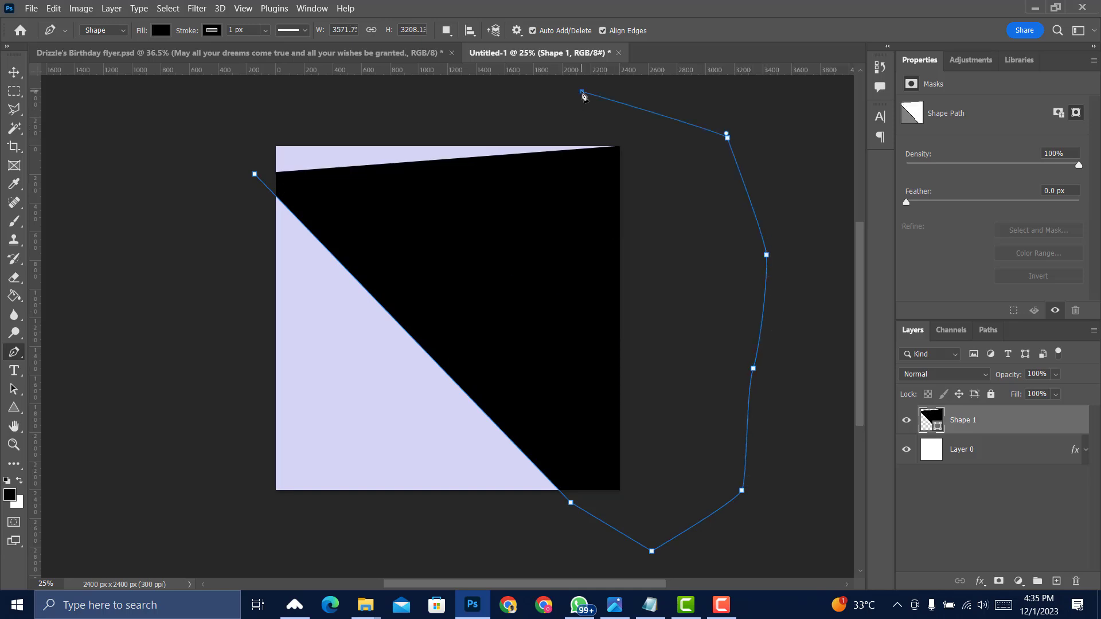
pyautogui.moveTo(247, 92); pyautogui.dragTo(241, 94)
pyautogui.moveTo(222, 139); pyautogui.dragTo(223, 147)
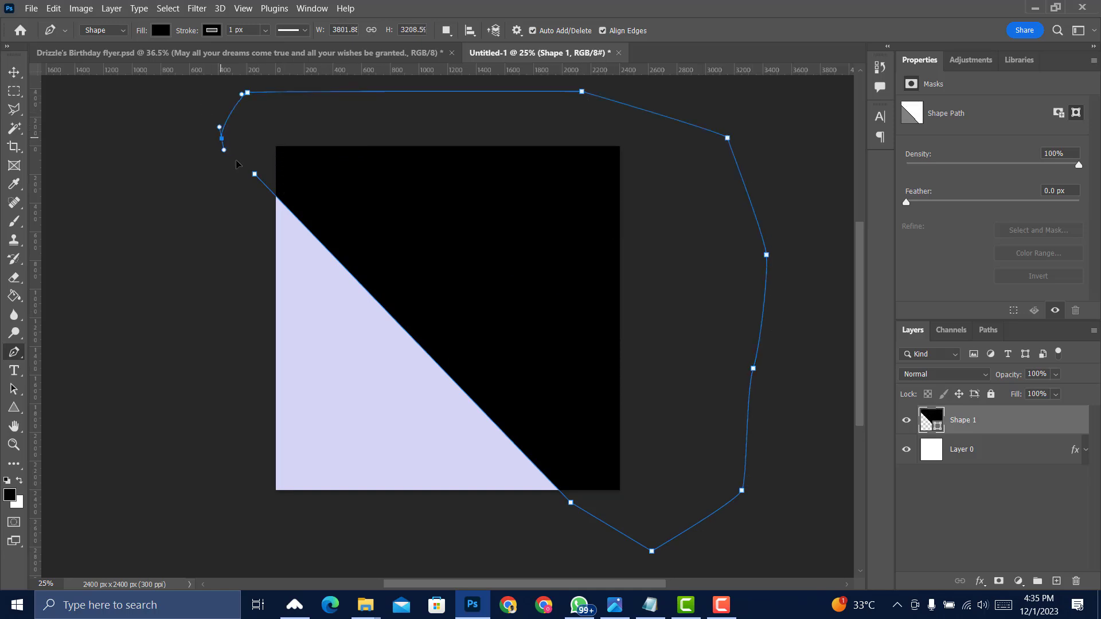
pyautogui.click(256, 175)
pyautogui.click(13, 71)
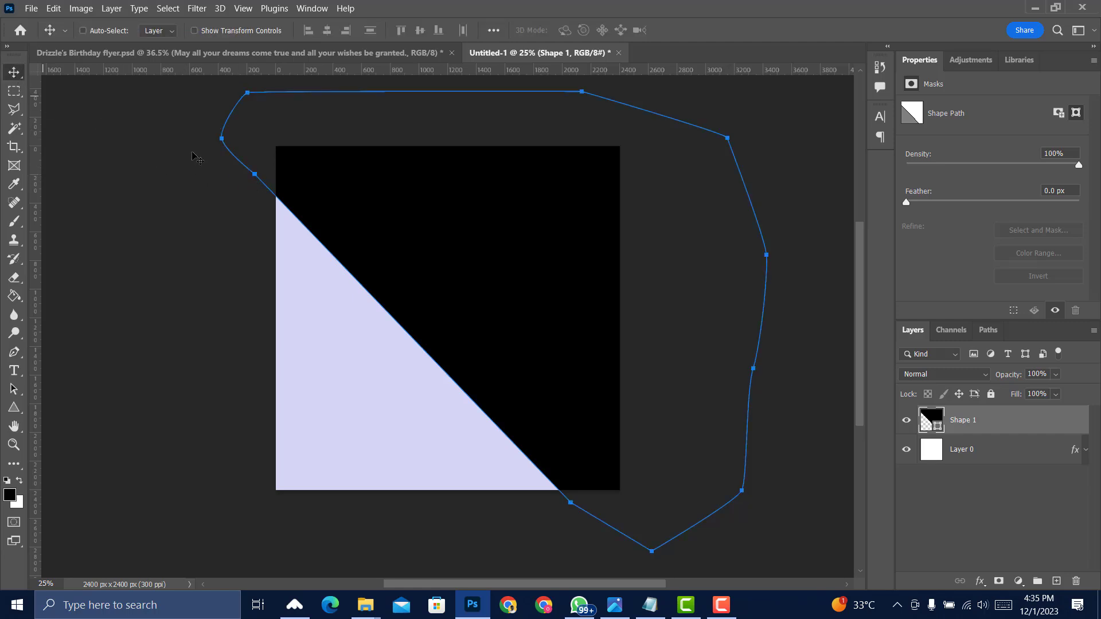
# - Remove the stroke from the diagonal pen shape
pyautogui.click(16, 352)
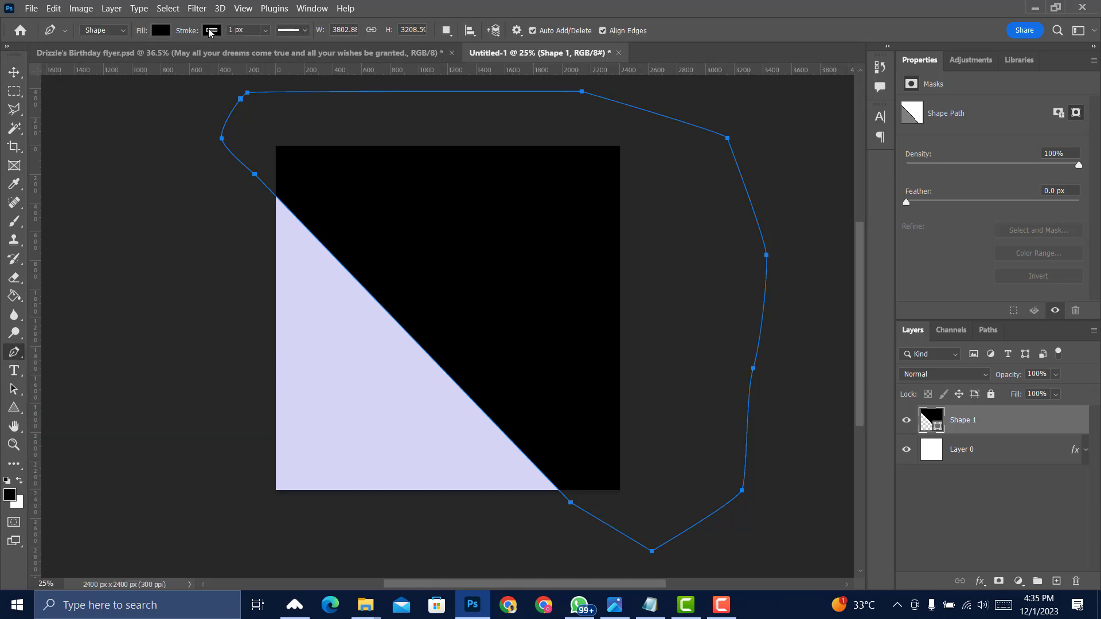
pyautogui.click(208, 31)
pyautogui.click(128, 57)
# - Fill the diagonal shape with the blue 06038f copied from the Notepad notes
pyautogui.click(165, 34)
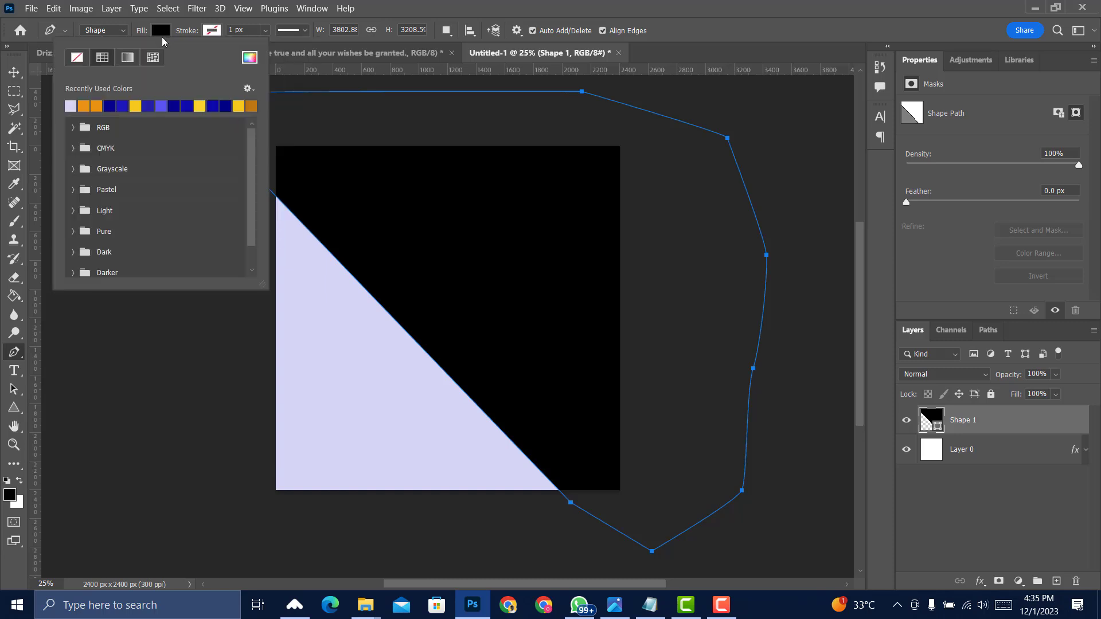
pyautogui.click(248, 57)
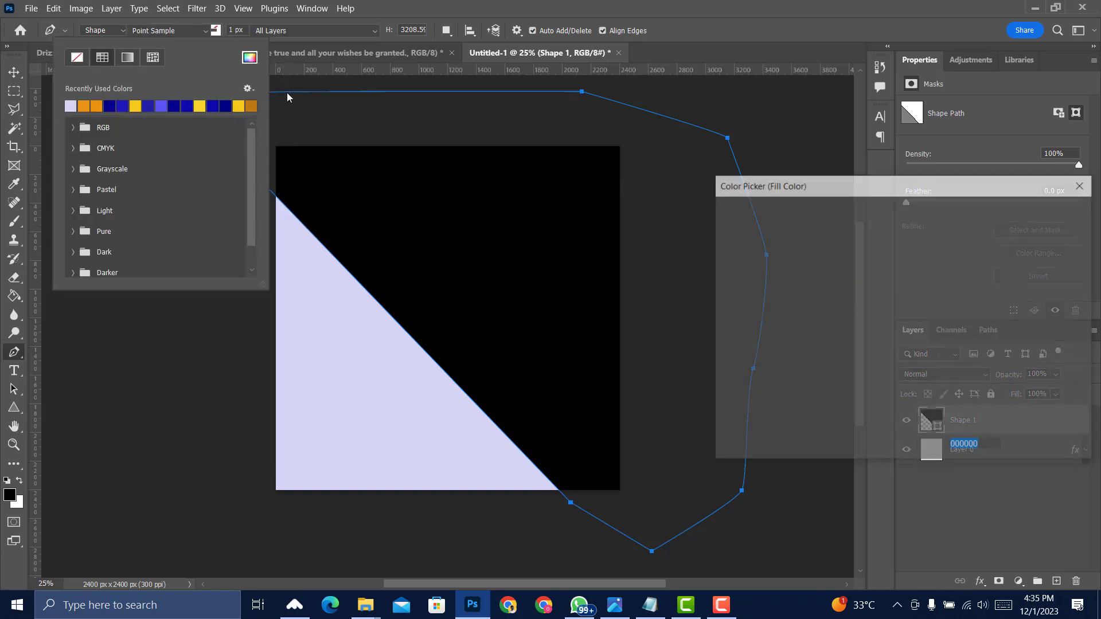
pyautogui.click(647, 604)
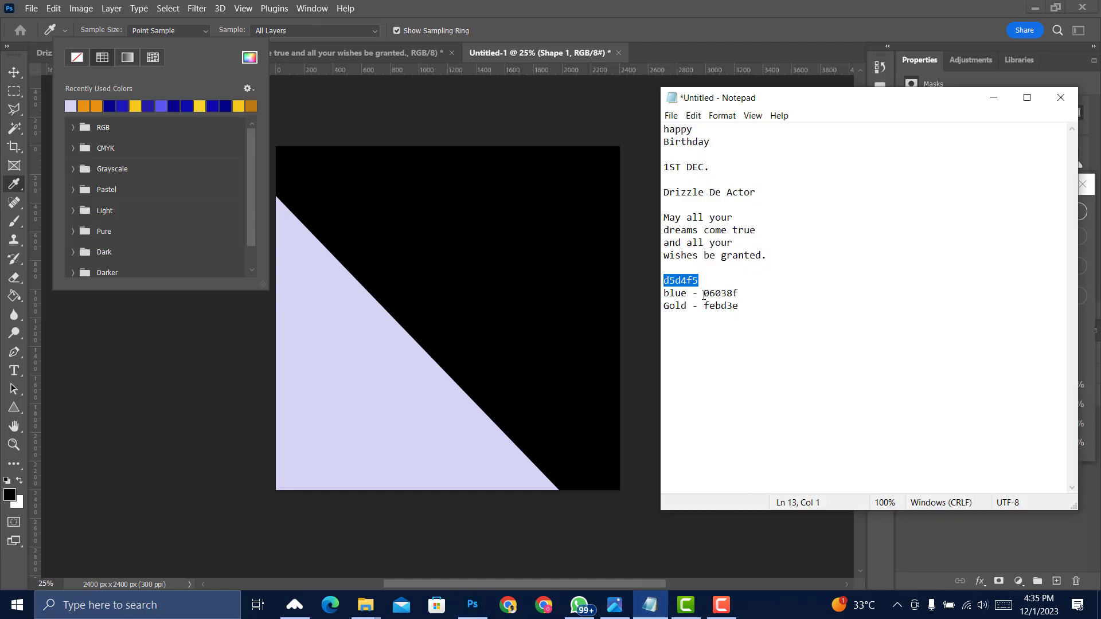
pyautogui.moveTo(705, 295); pyautogui.dragTo(742, 294)
pyautogui.hotkey('ctrl', 'c')
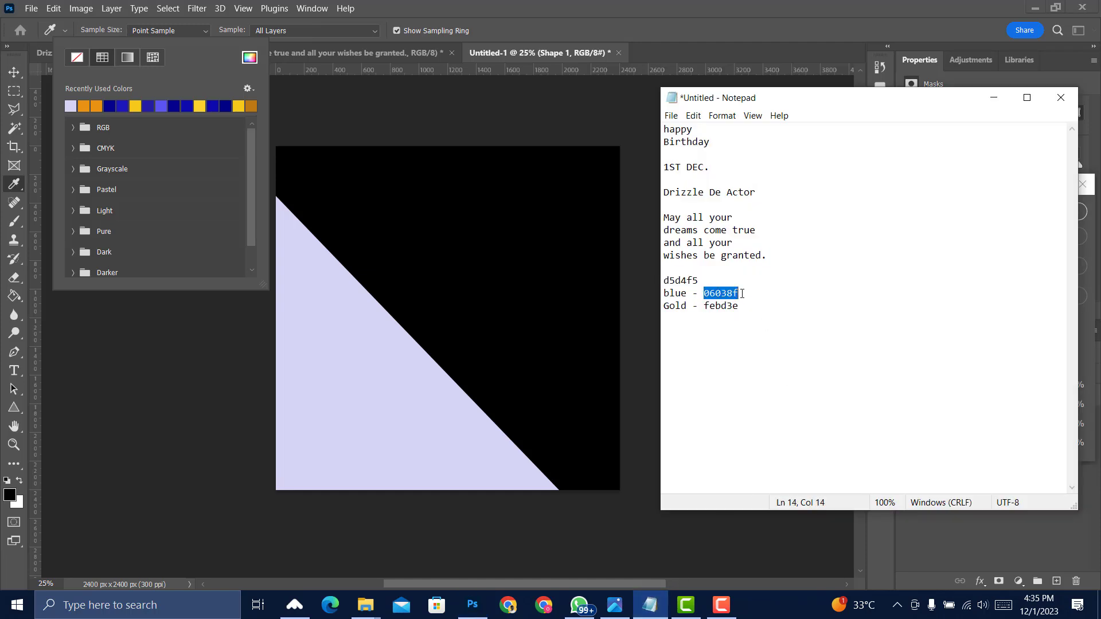
pyautogui.hotkey('alt', 'Tab')
pyautogui.hotkey('ctrl', 'v')
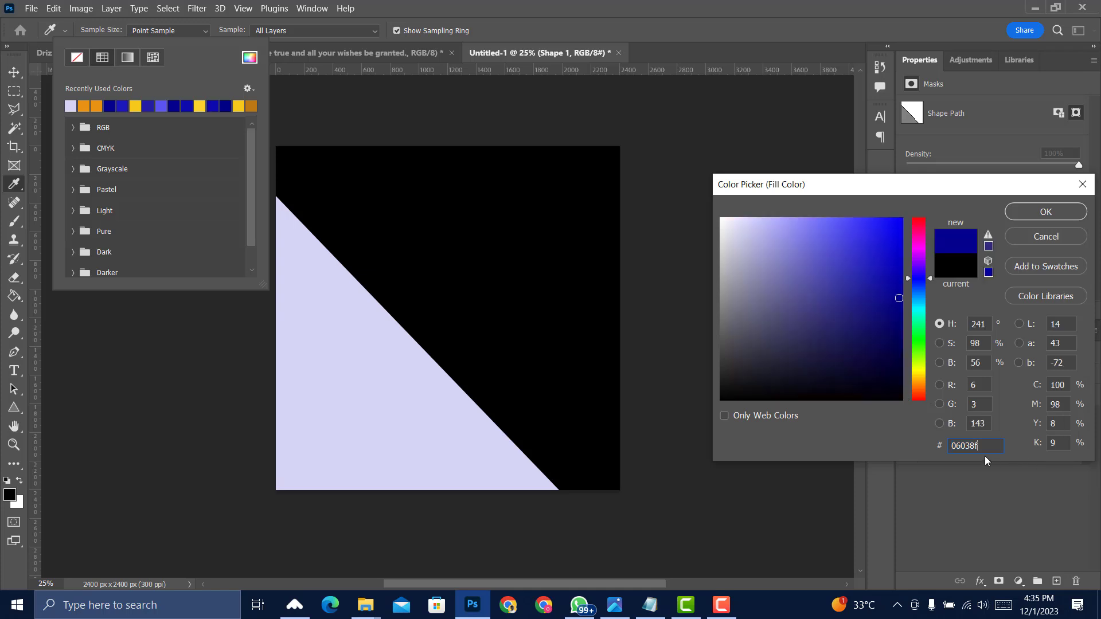
pyautogui.click(1044, 211)
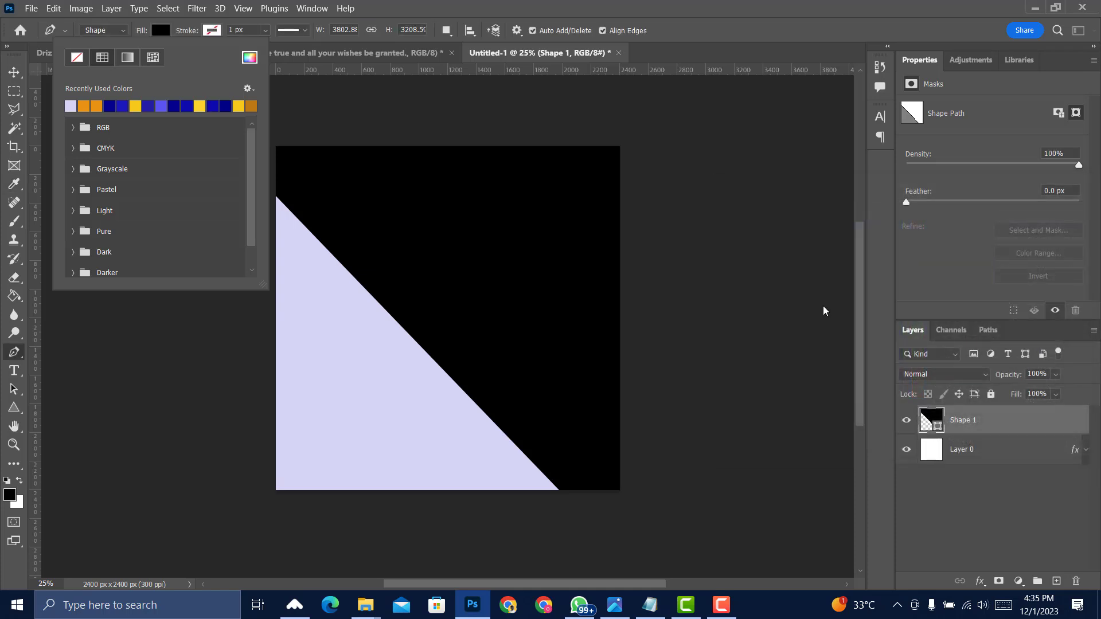
# - Nudge the blue diagonal shape about 90 px to the left with the Move tool
pyautogui.click(14, 72)
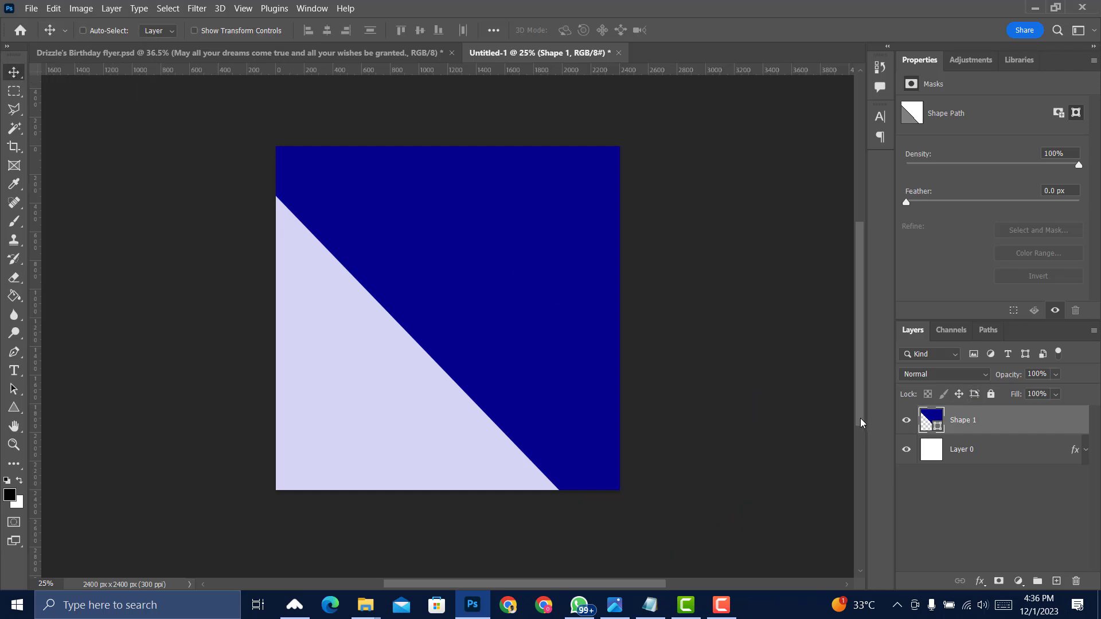
pyautogui.hotkey('shift', 'Left')
pyautogui.hotkey('shift', 'Left')
pyautogui.hotkey('shift', 'Left')
pyautogui.hotkey('shift', 'Left')
pyautogui.hotkey('shift', 'Left')
pyautogui.hotkey('shift', 'Left')
pyautogui.hotkey('shift', 'Left')
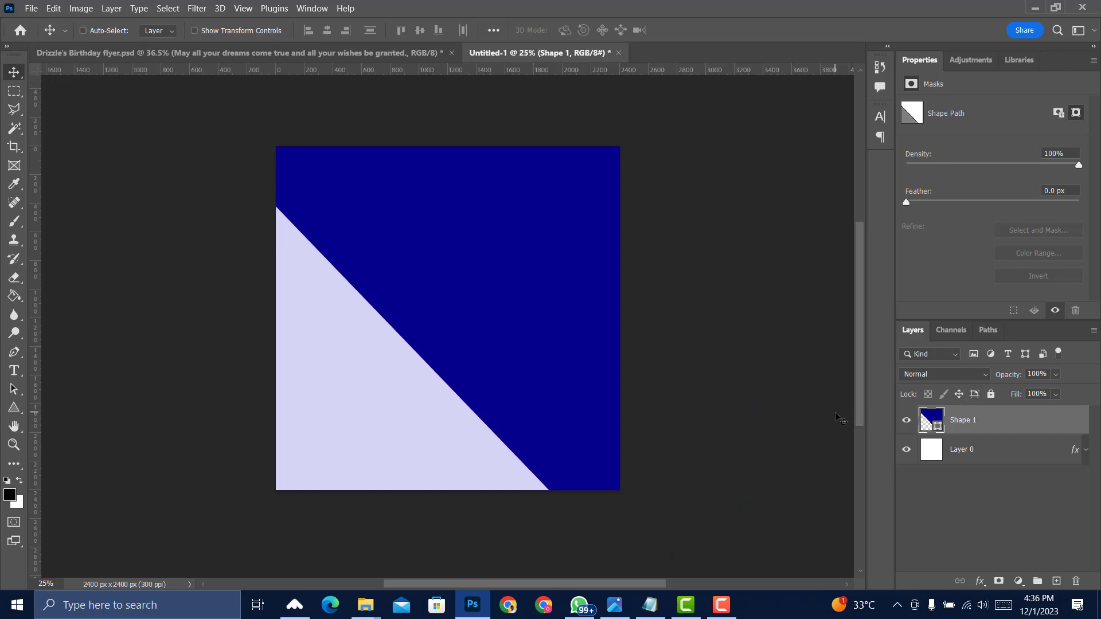
pyautogui.hotkey('shift', 'Left')
pyautogui.hotkey('shift', 'Left')
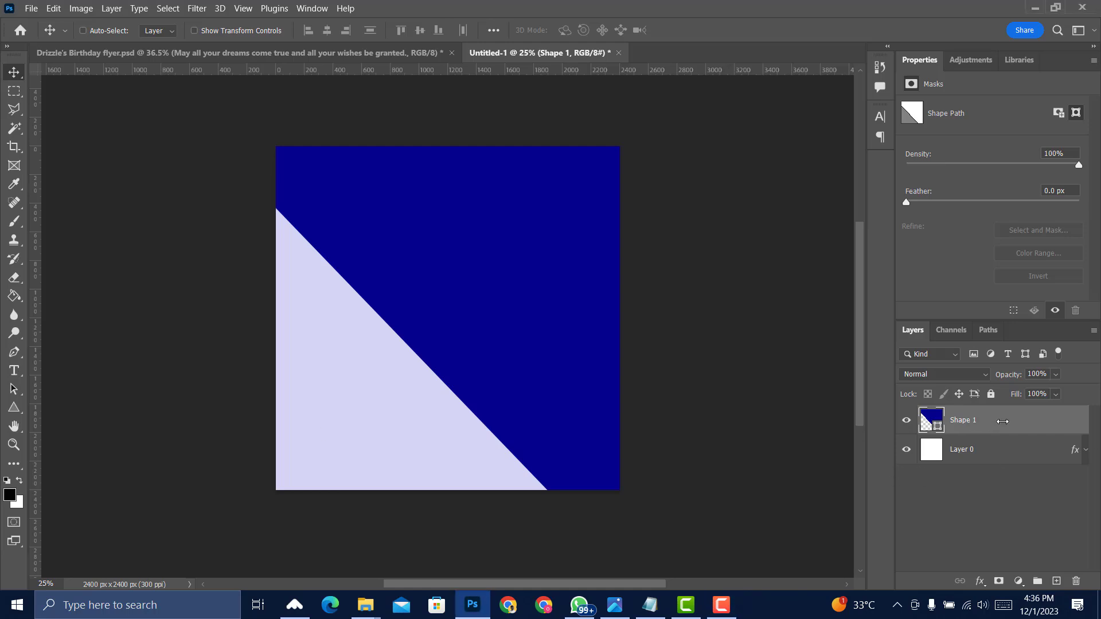
# - Group the blue shape and background layers and rename the group Bg
pyautogui.hotkey('ctrl', 'g')
pyautogui.doubleClick(974, 415)
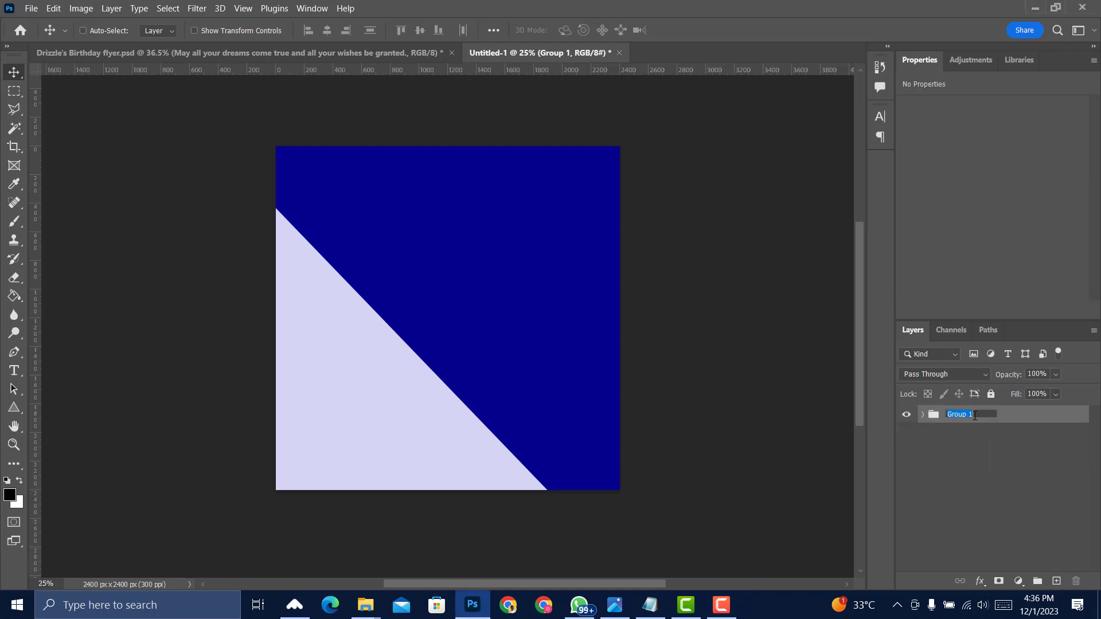
pyautogui.write('Bg')
pyautogui.press('Return')
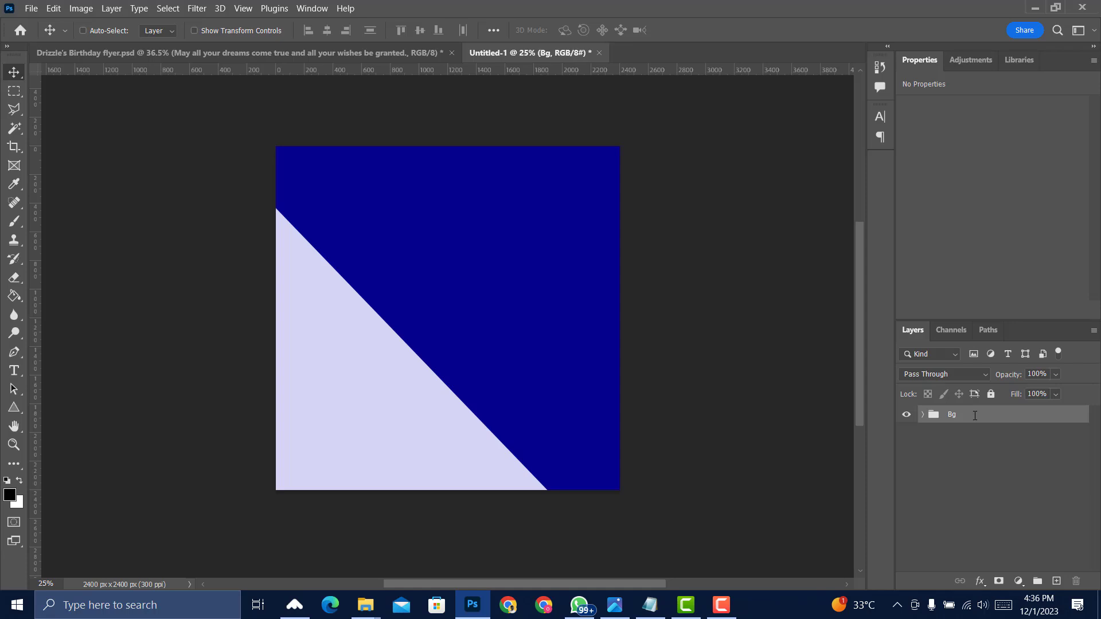
# - Add a horizontal text layer in the lavender area with the word "happy" copied from the Notepad notes
pyautogui.click(15, 371)
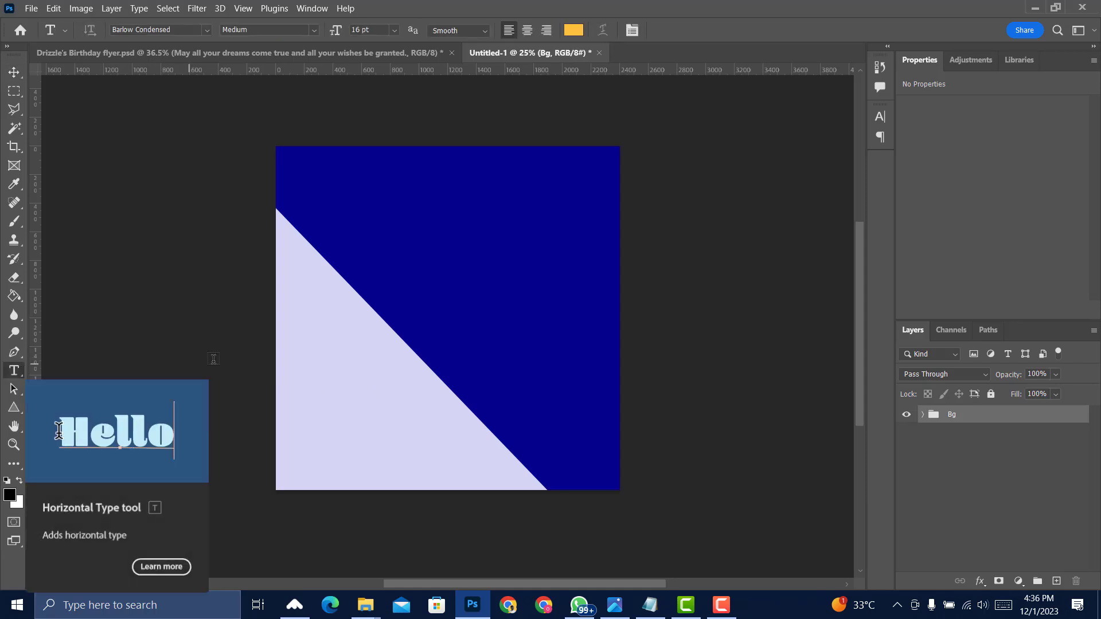
pyautogui.click(328, 394)
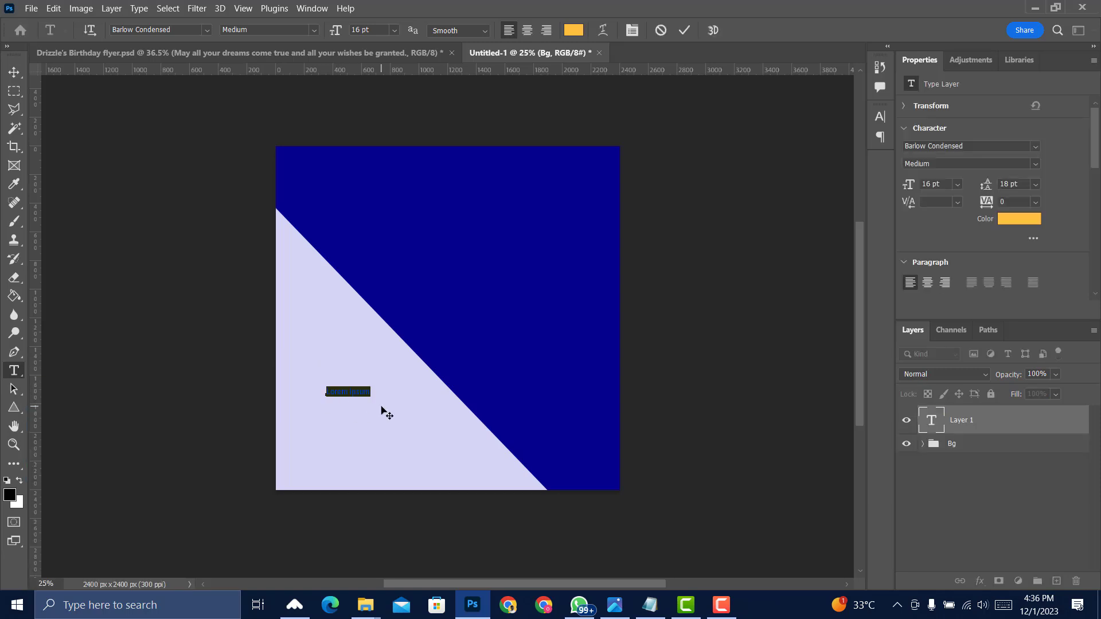
pyautogui.click(650, 606)
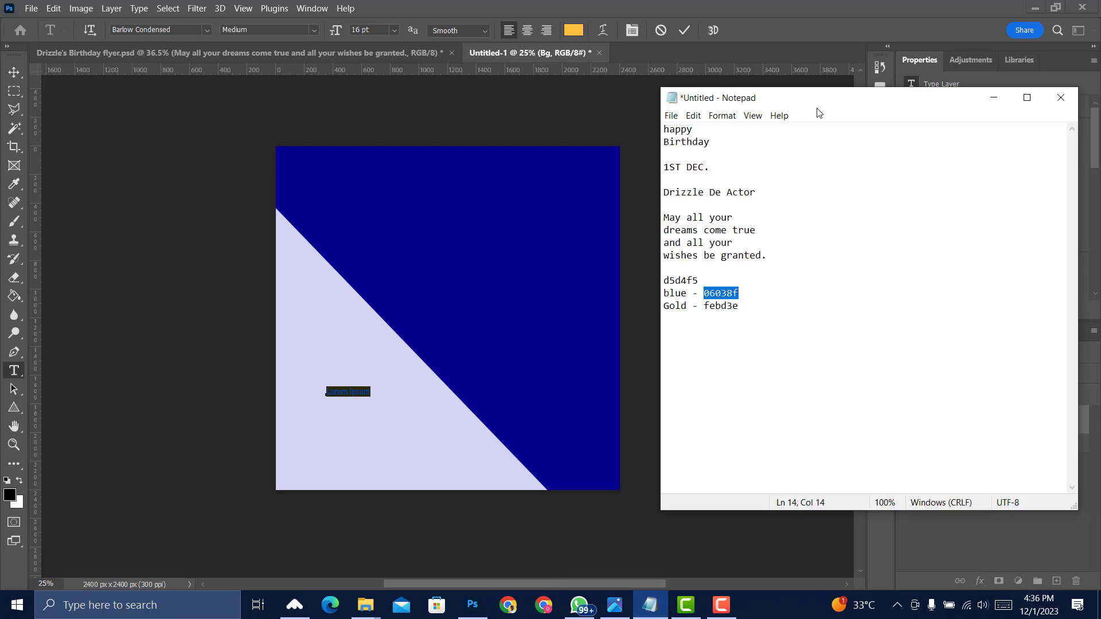
pyautogui.moveTo(693, 129); pyautogui.dragTo(664, 132)
pyautogui.hotkey('ctrl', 'c')
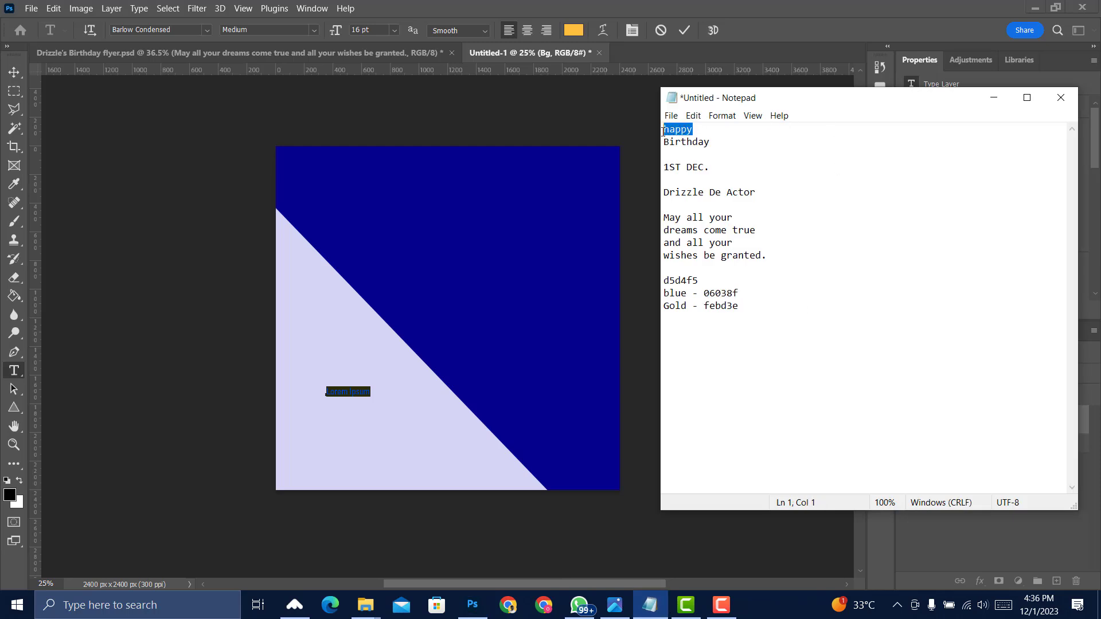
pyautogui.hotkey('alt', 'Tab')
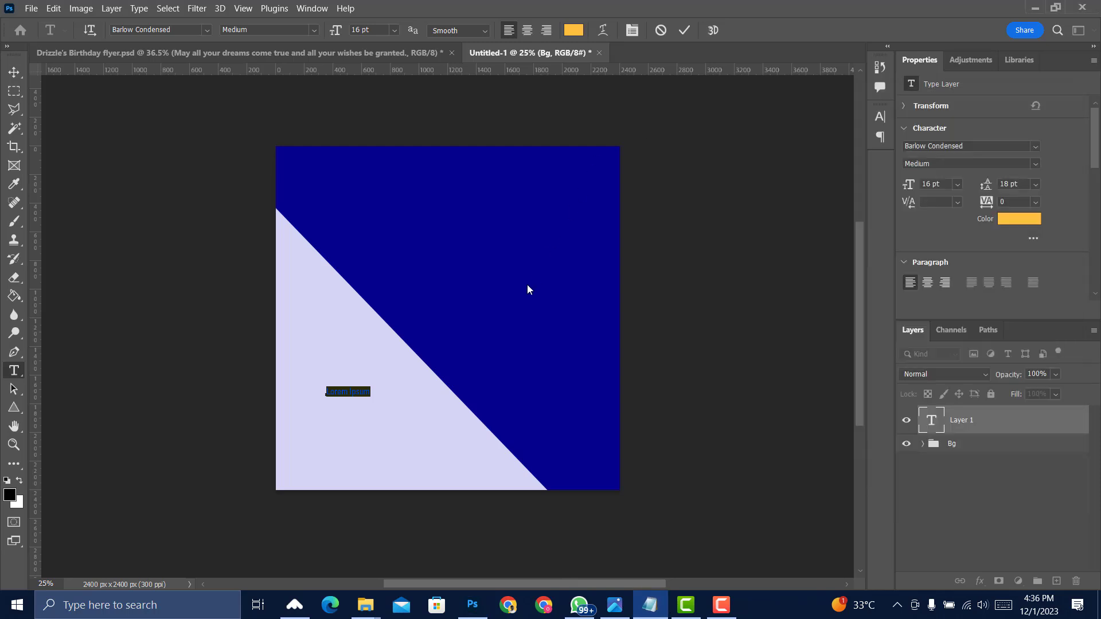
pyautogui.hotkey('ctrl', 'v')
pyautogui.click(527, 286)
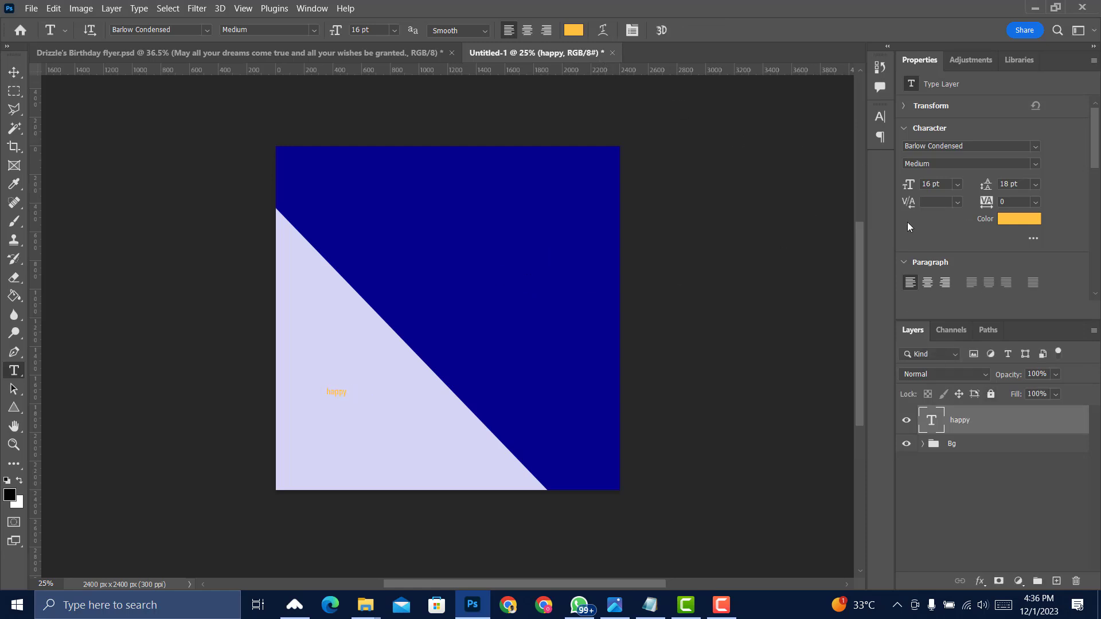
# - Set the "happy" text to 84 pt in the Style Script font
pyautogui.moveTo(903, 192); pyautogui.dragTo(954, 184)
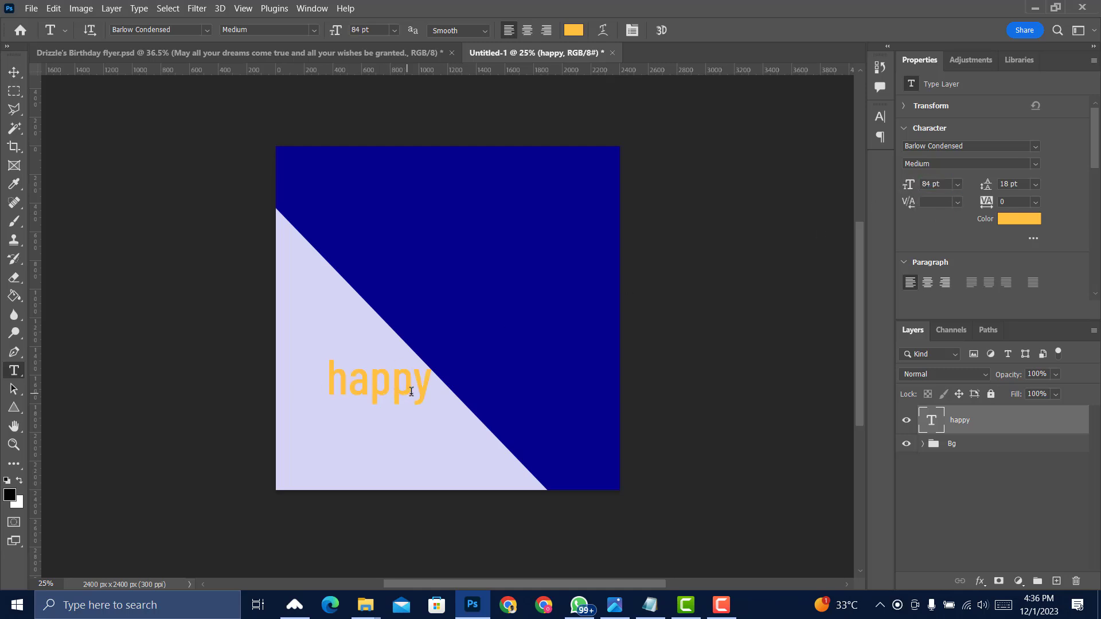
pyautogui.click(1036, 146)
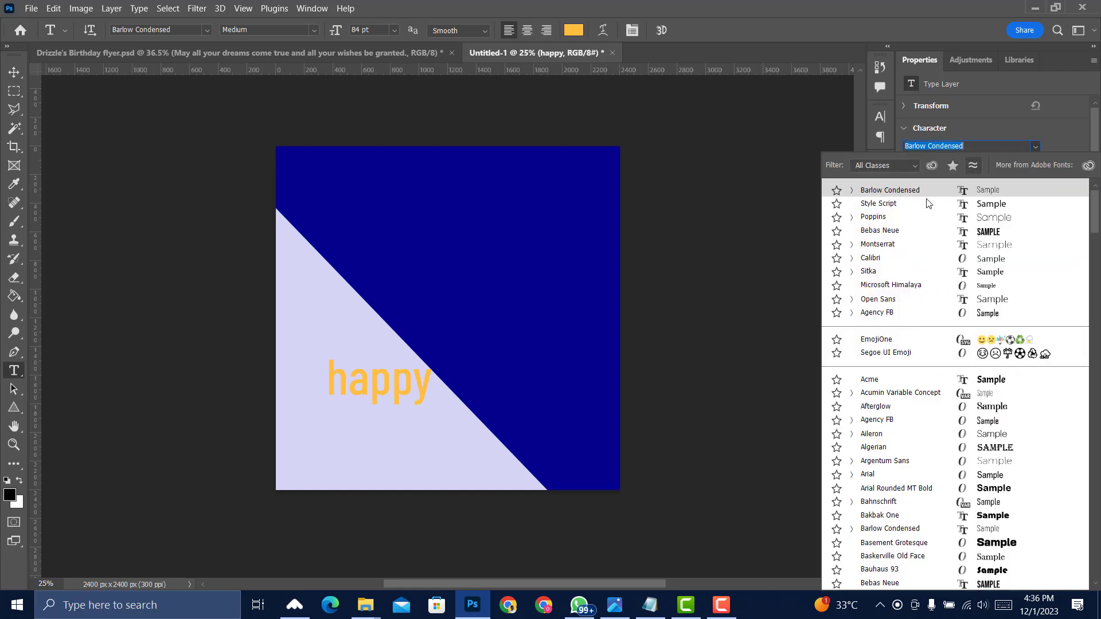
pyautogui.click(891, 204)
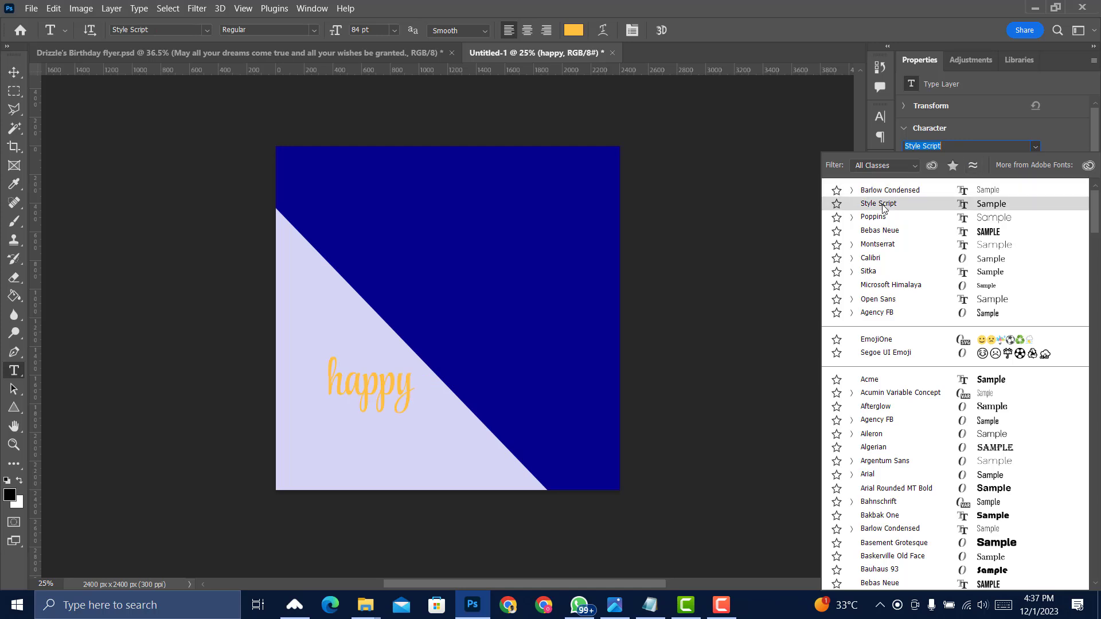
pyautogui.click(883, 205)
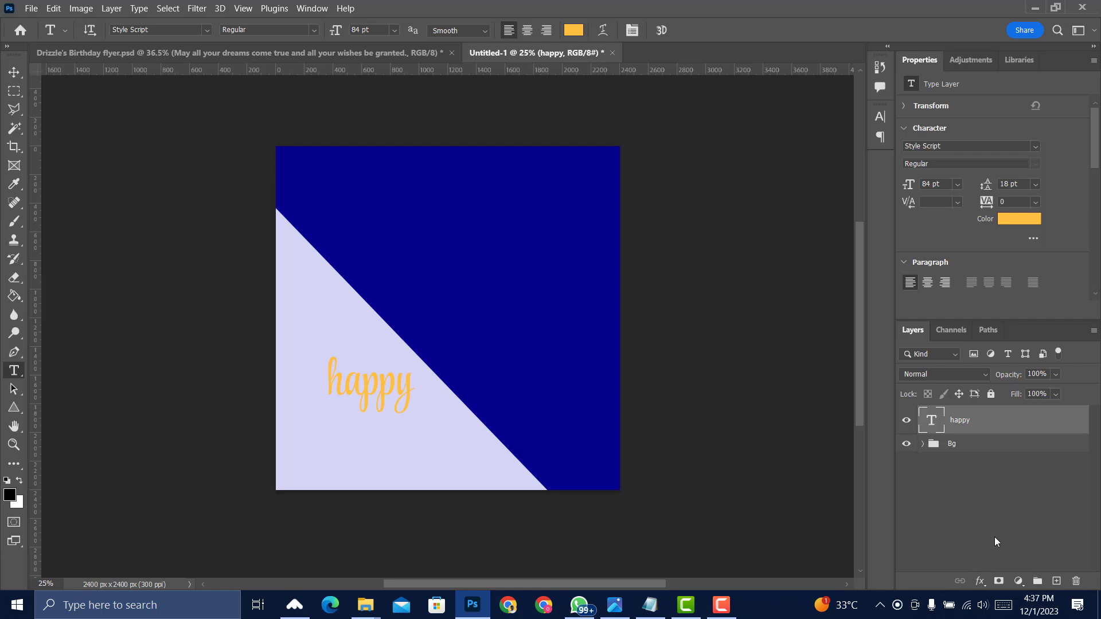
# - Add a Gradient Overlay effect to the "happy" text layer and open its gradient for editing
pyautogui.click(982, 581)
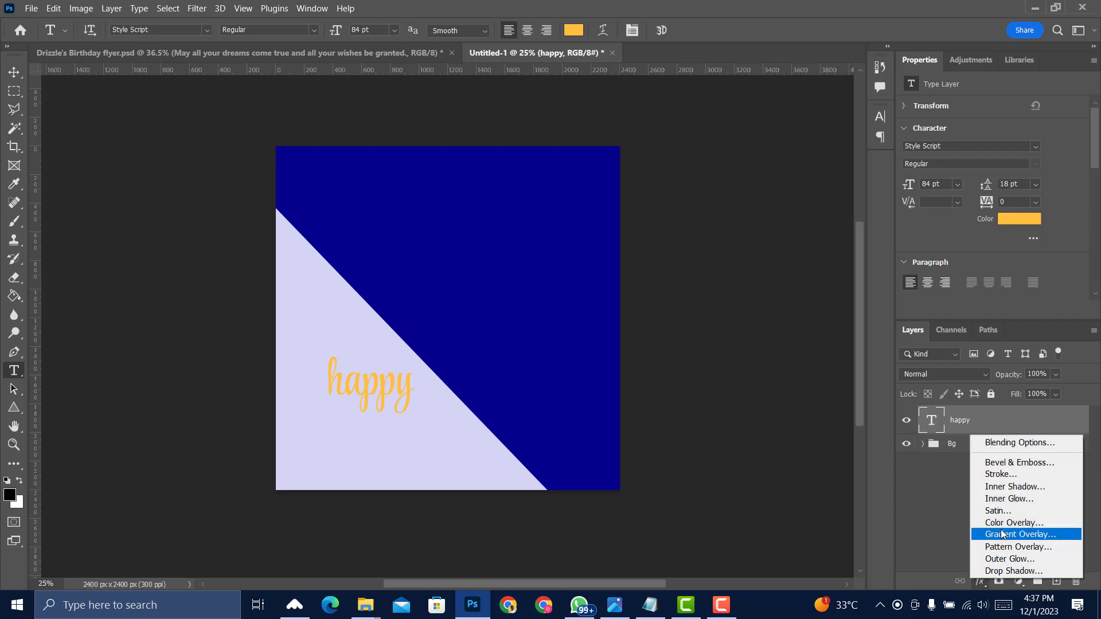
pyautogui.click(1002, 534)
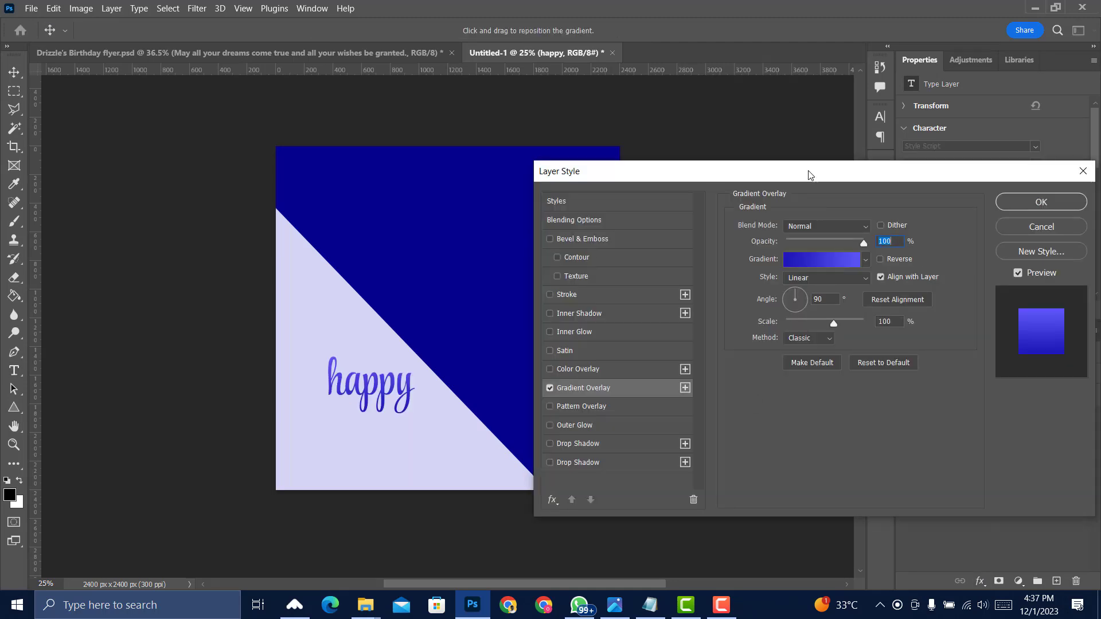
pyautogui.moveTo(809, 171); pyautogui.dragTo(793, 152)
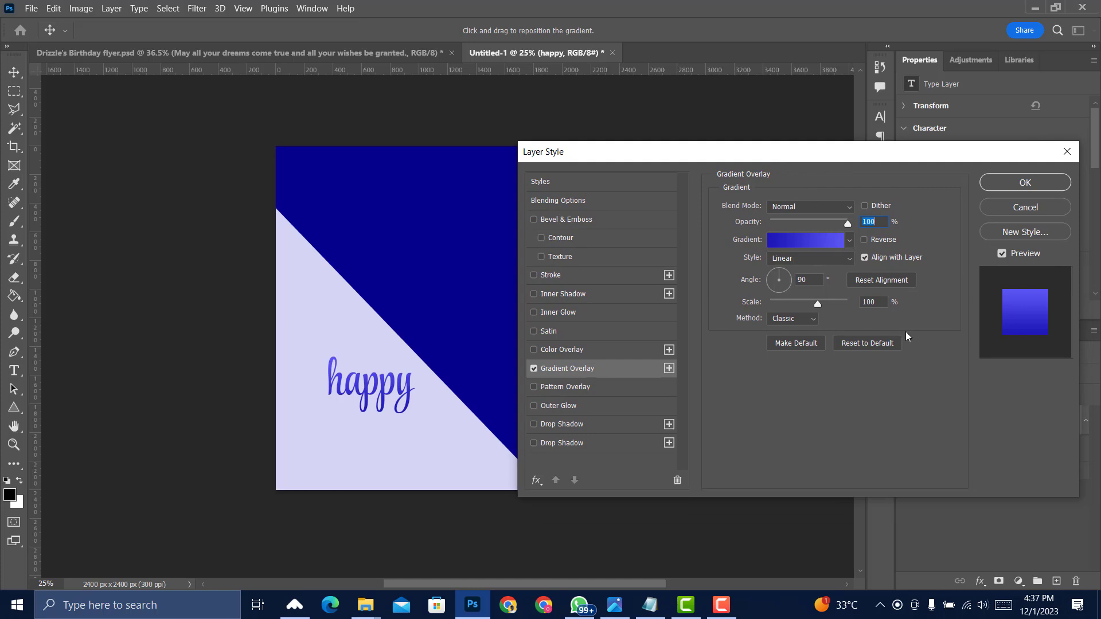
pyautogui.click(809, 242)
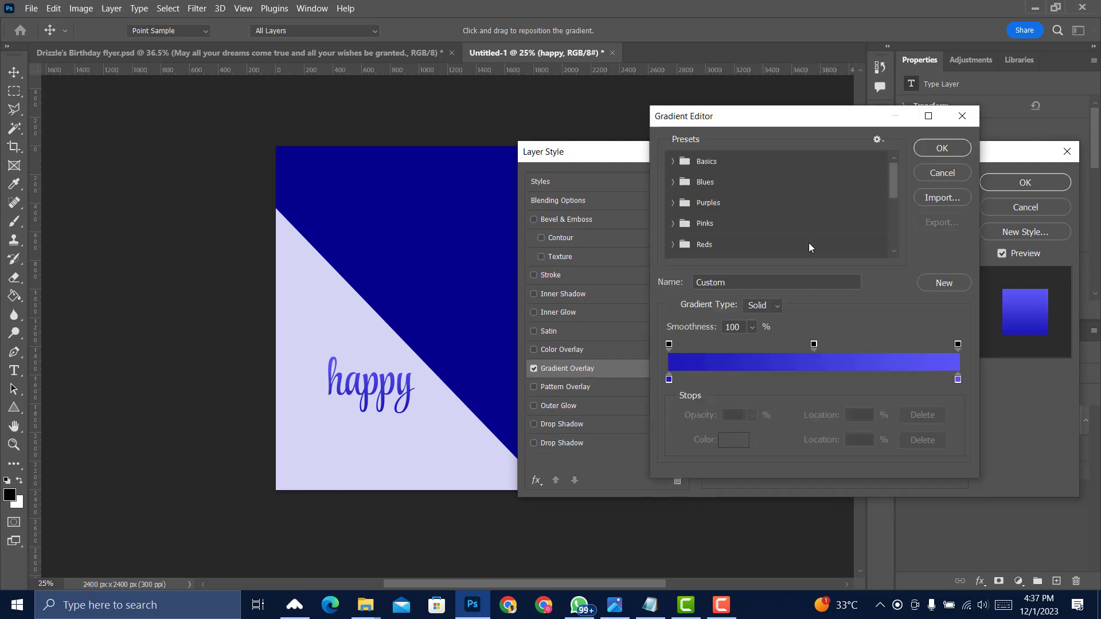
# - Use 1e1bb9 for the gradient's start stop and 5c58f5 for its end stop, and apply the overlay
pyautogui.click(669, 380)
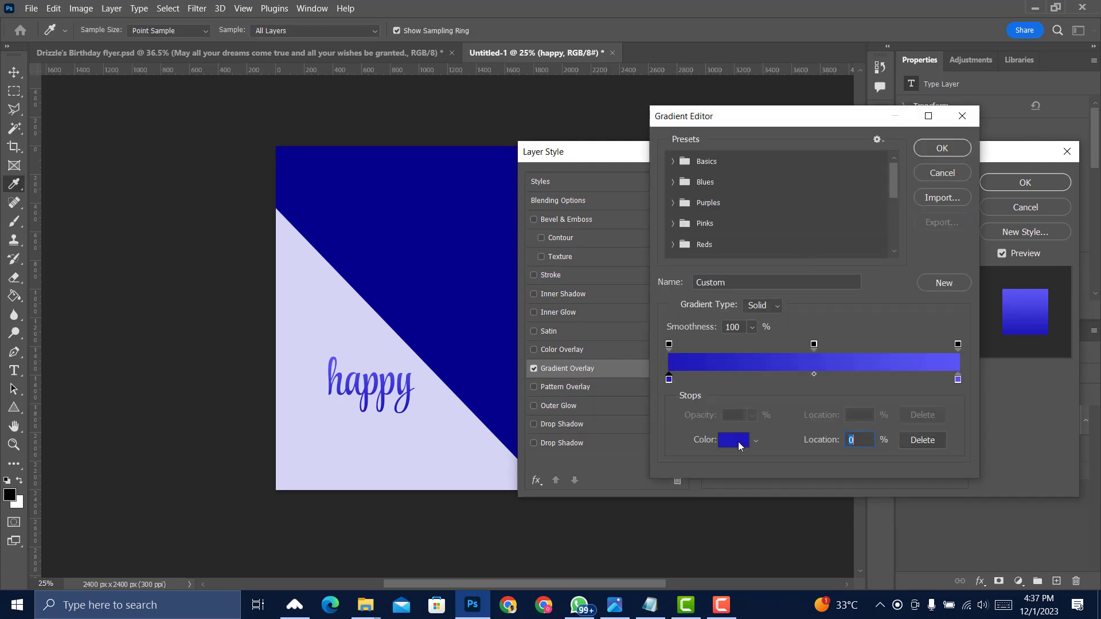
pyautogui.click(735, 441)
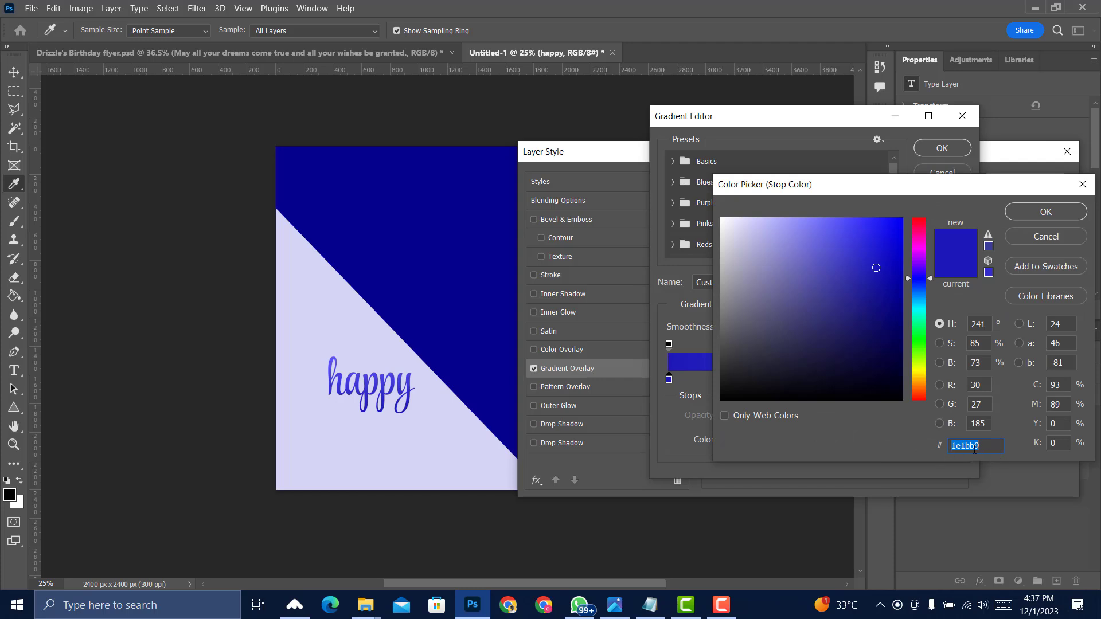
pyautogui.click(1035, 218)
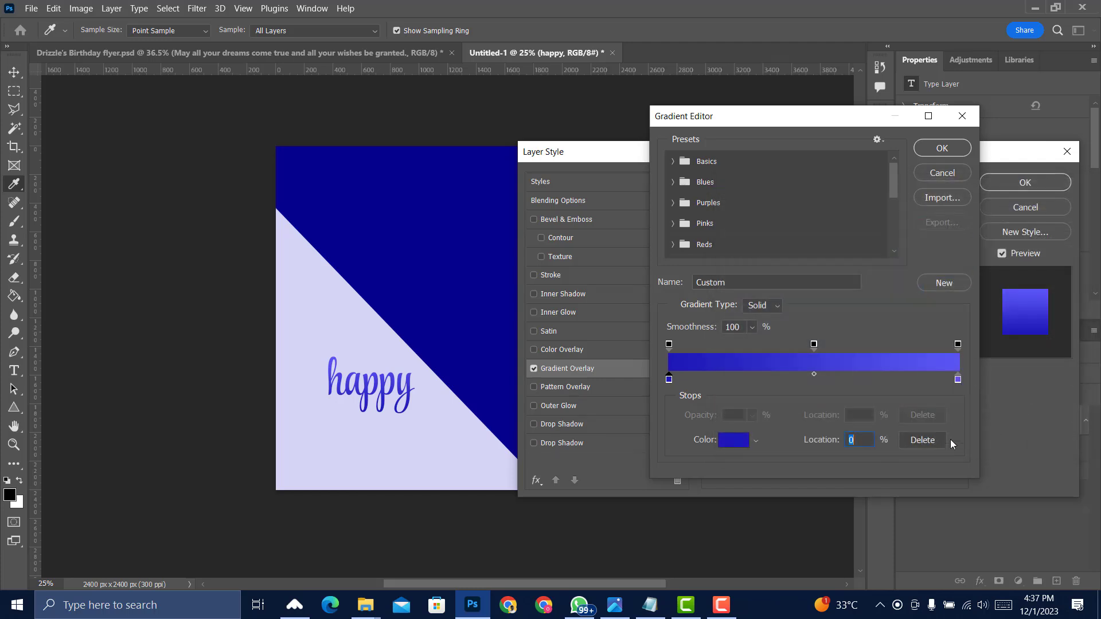
pyautogui.click(958, 380)
pyautogui.click(745, 440)
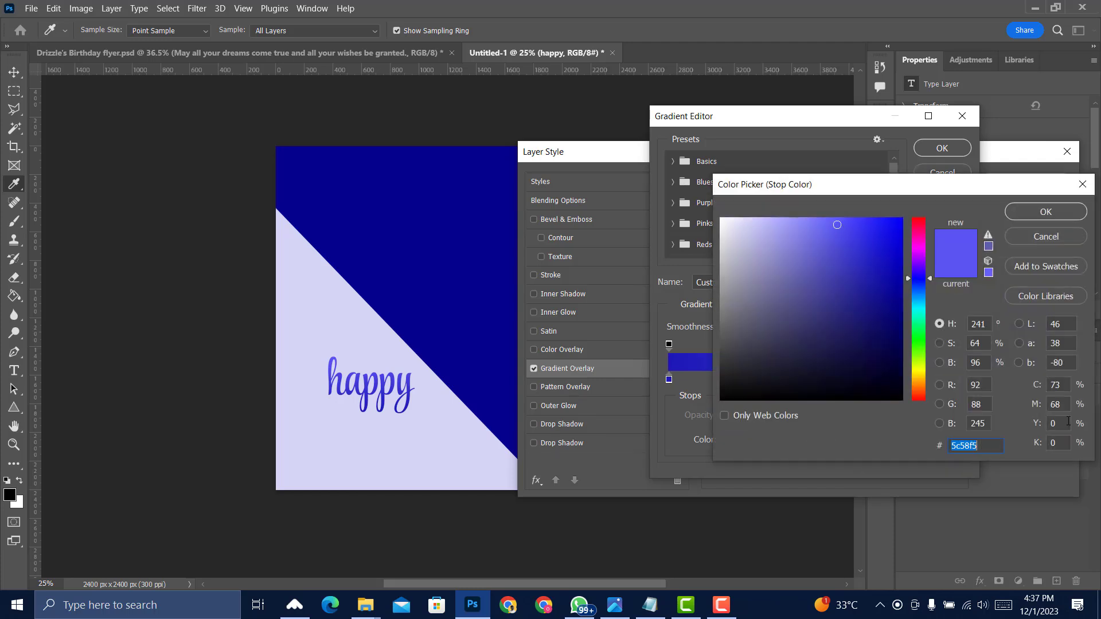
pyautogui.click(1057, 212)
pyautogui.click(943, 148)
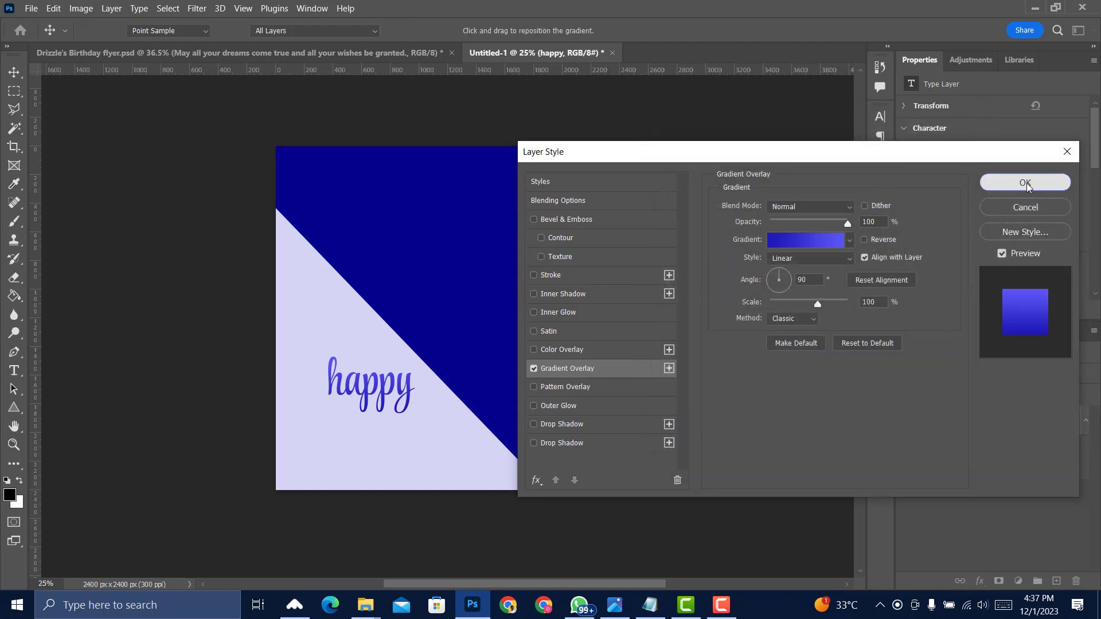
pyautogui.click(1026, 184)
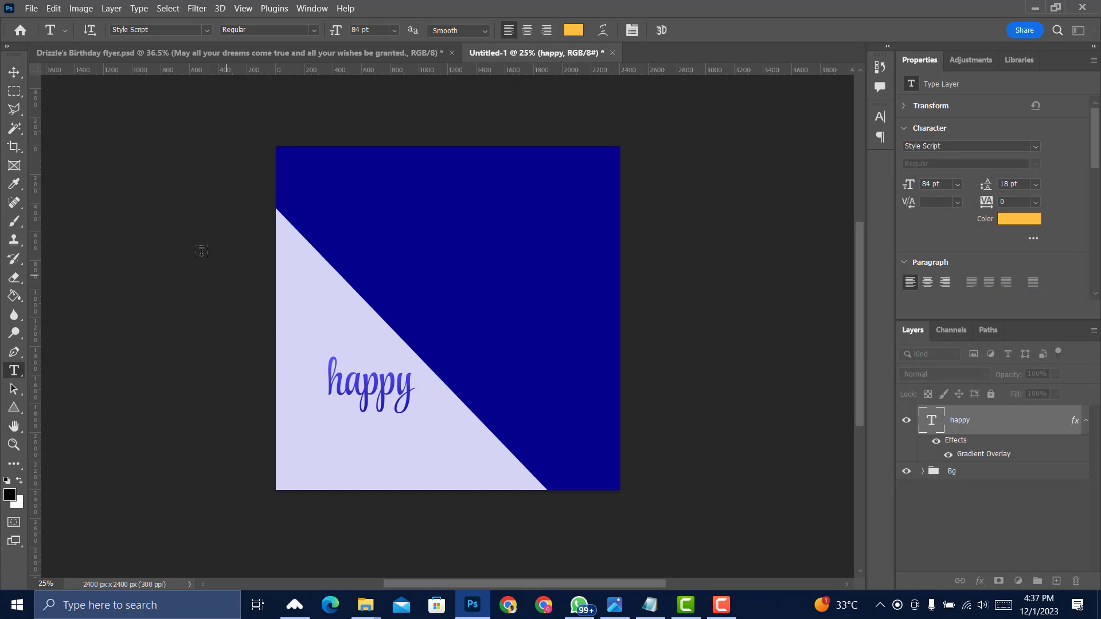
# - Position the "happy" text at 72 pt in the lavender area's lower-left part and collapse its effects list
pyautogui.press('v')
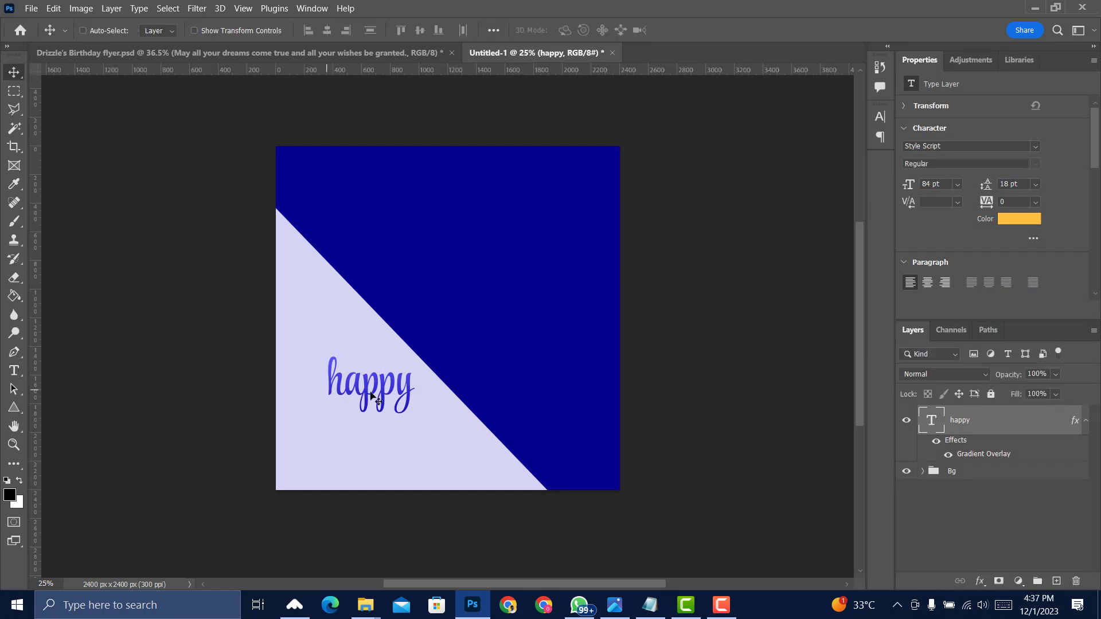
pyautogui.moveTo(381, 394); pyautogui.dragTo(347, 427)
pyautogui.click(959, 184)
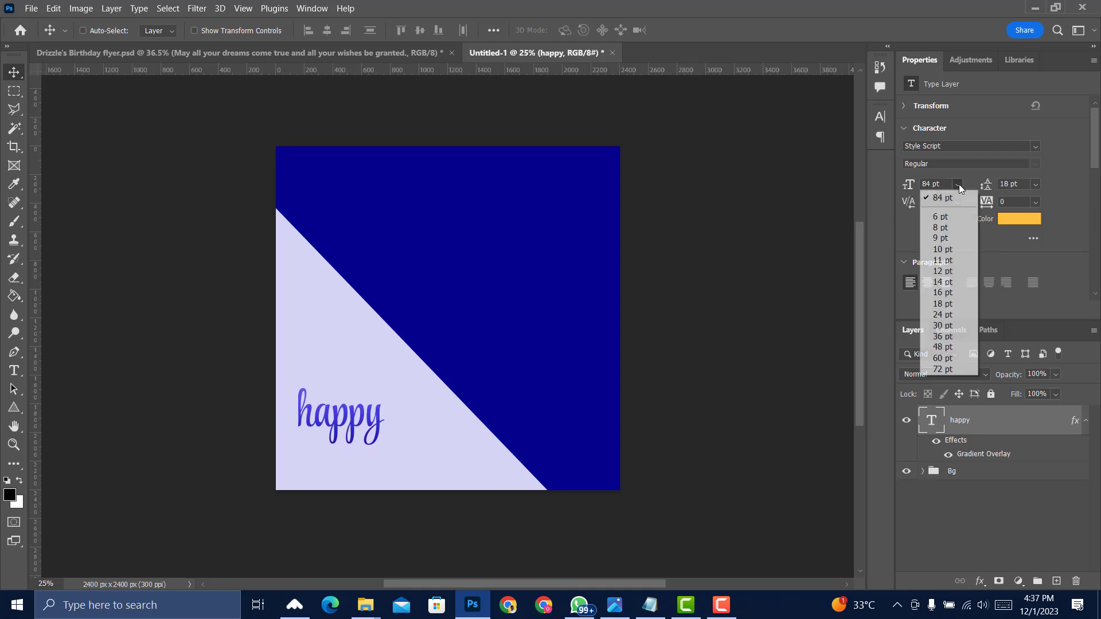
pyautogui.click(943, 370)
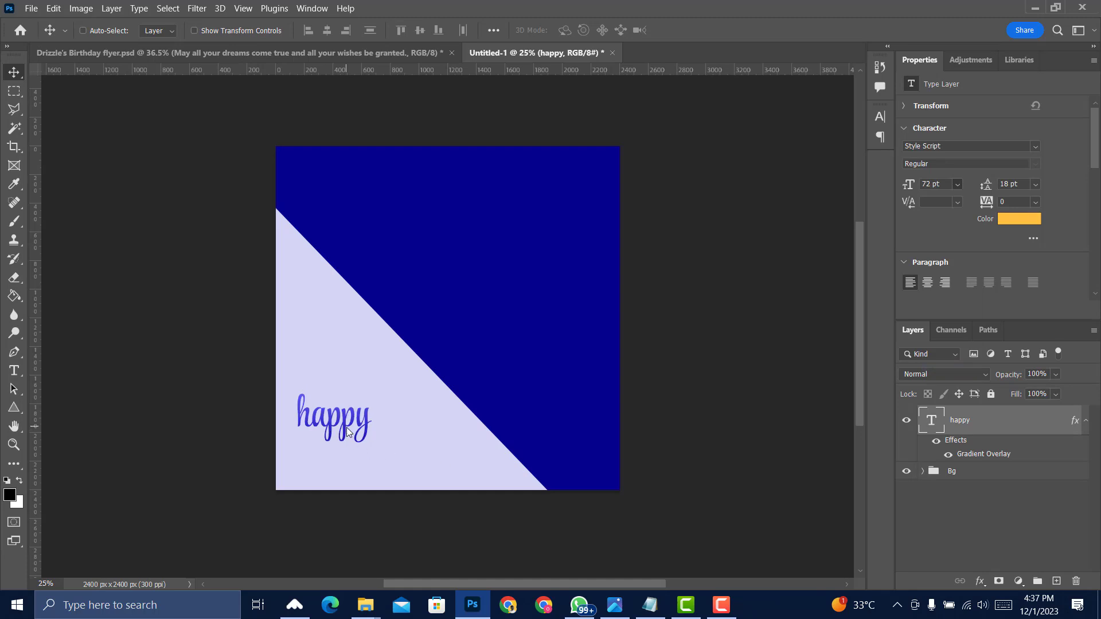
pyautogui.moveTo(343, 433); pyautogui.dragTo(342, 431)
pyautogui.click(1082, 417)
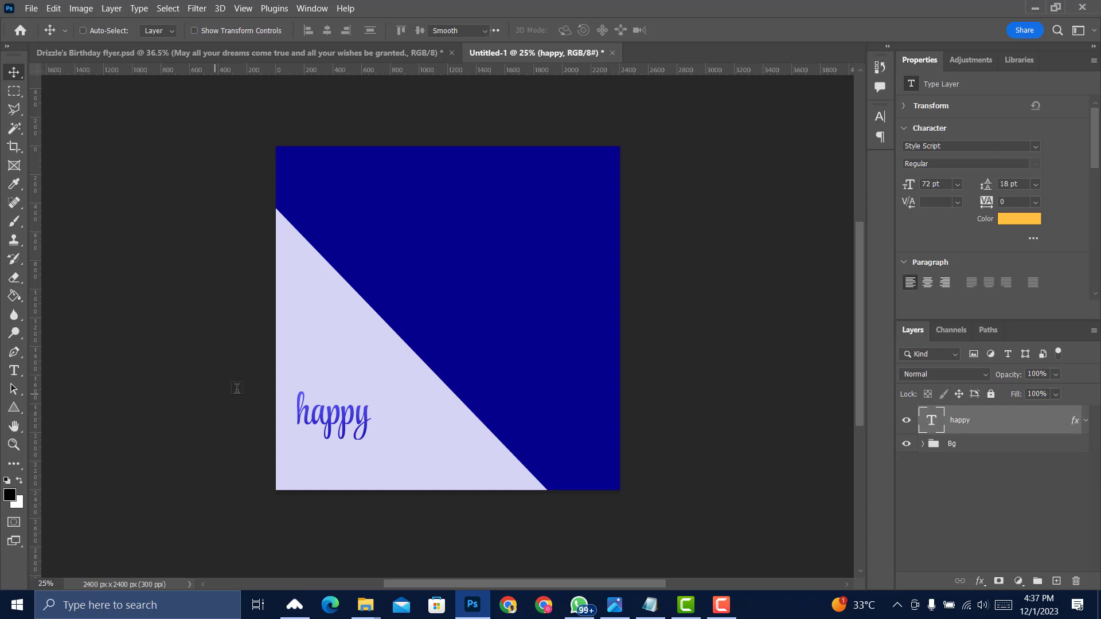
# - Copy "Birthday" from the Notepad text and paste it as a new text layer just below "happy"
pyautogui.press('t')
pyautogui.click(306, 458)
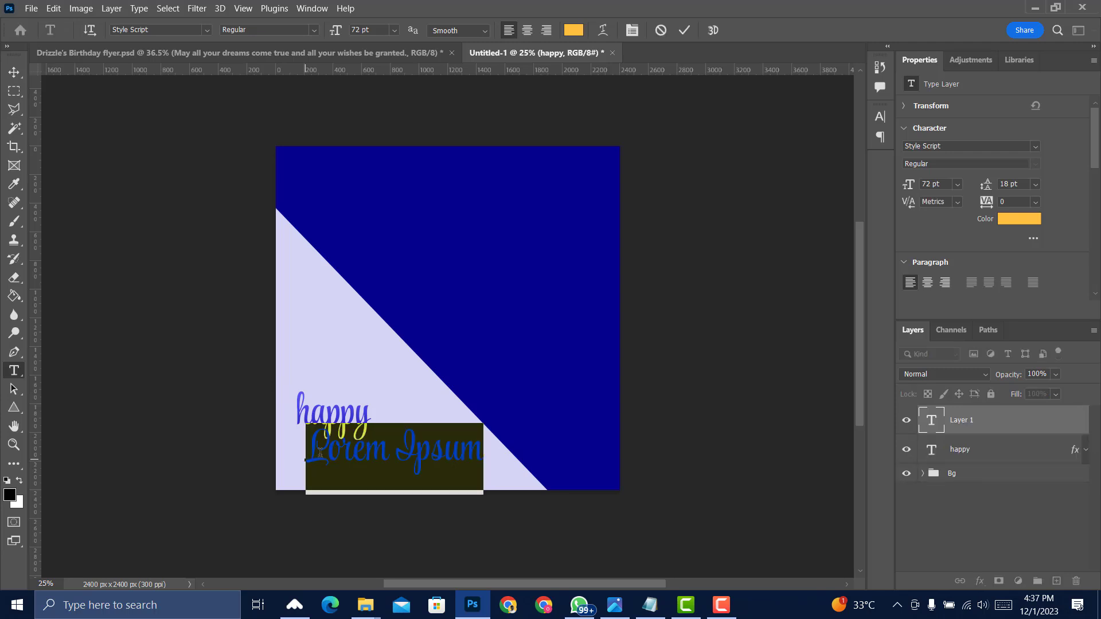
pyautogui.click(650, 606)
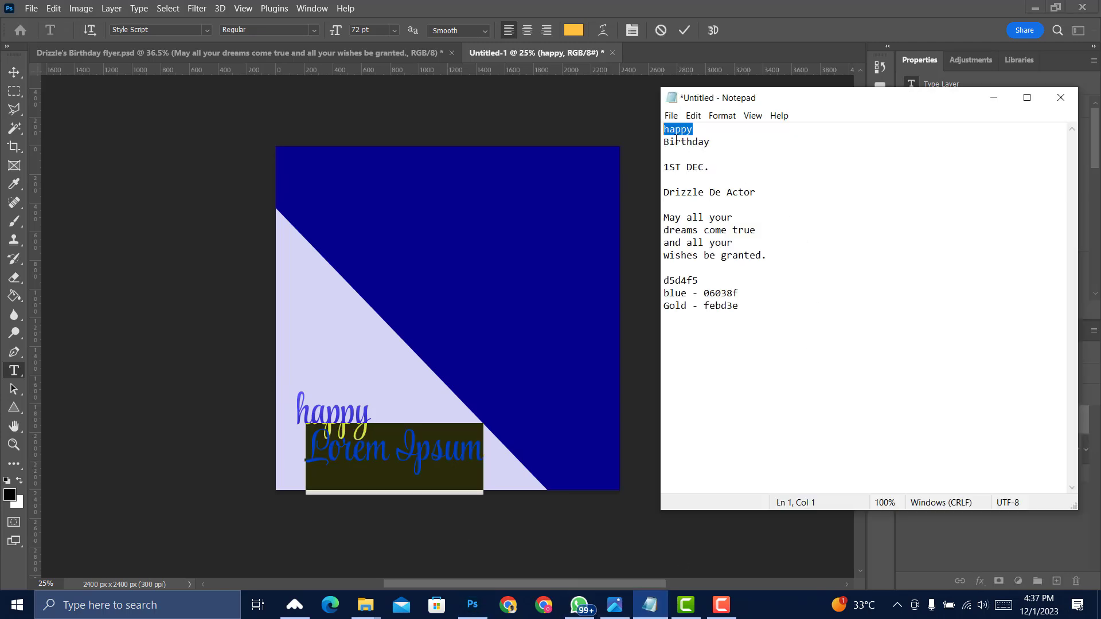
pyautogui.moveTo(664, 142); pyautogui.dragTo(707, 139)
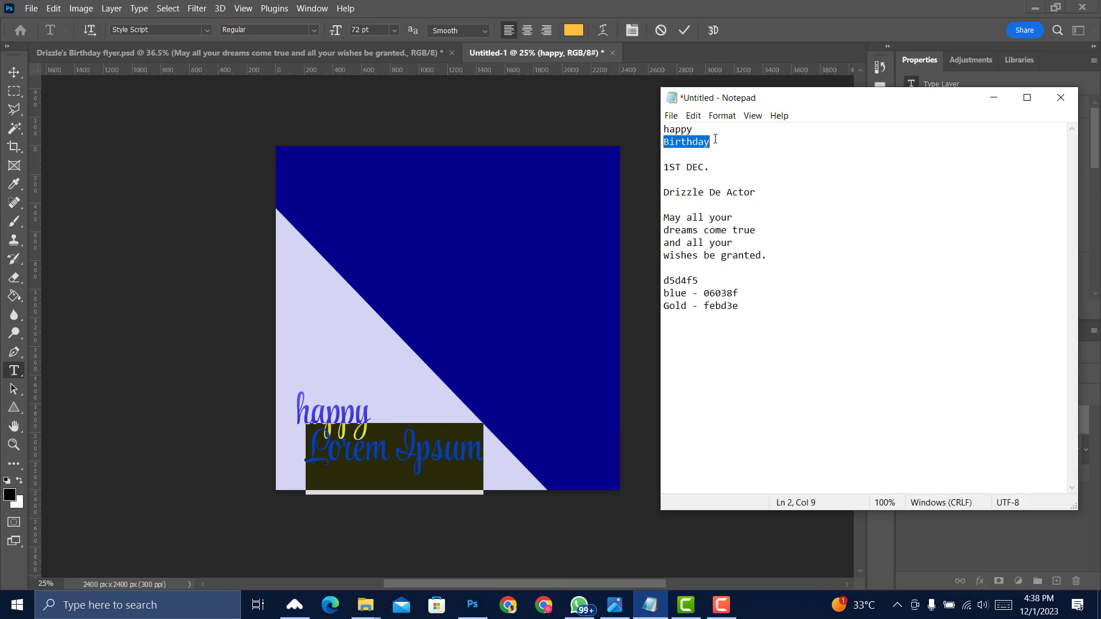
pyautogui.hotkey('ctrl', 'c')
pyautogui.hotkey('alt', 'Tab')
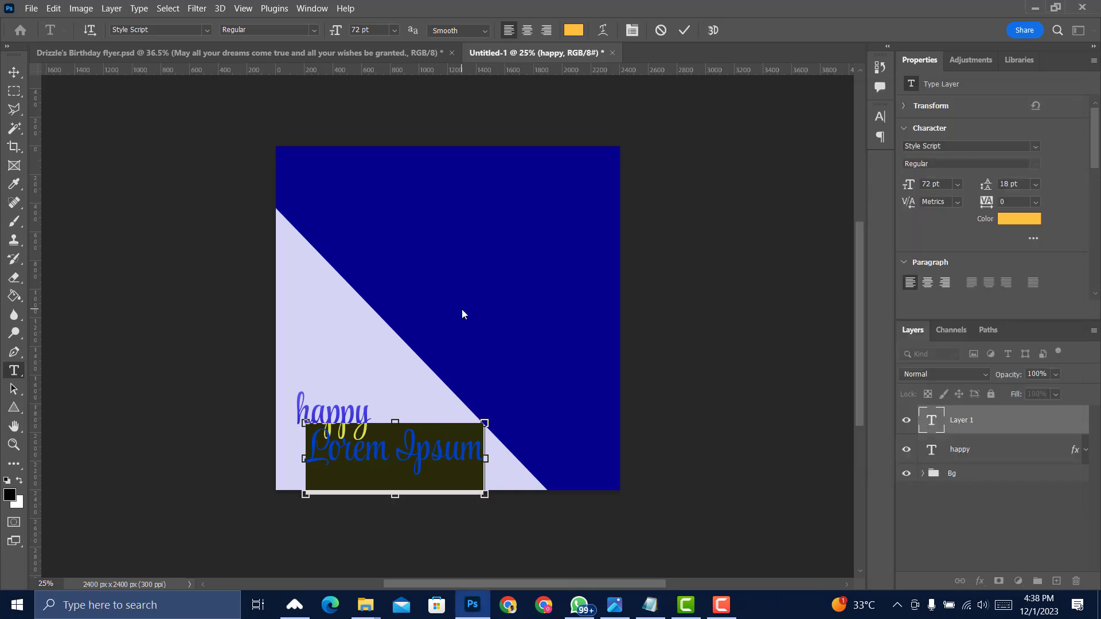
pyautogui.hotkey('ctrl', 'v')
pyautogui.click(454, 331)
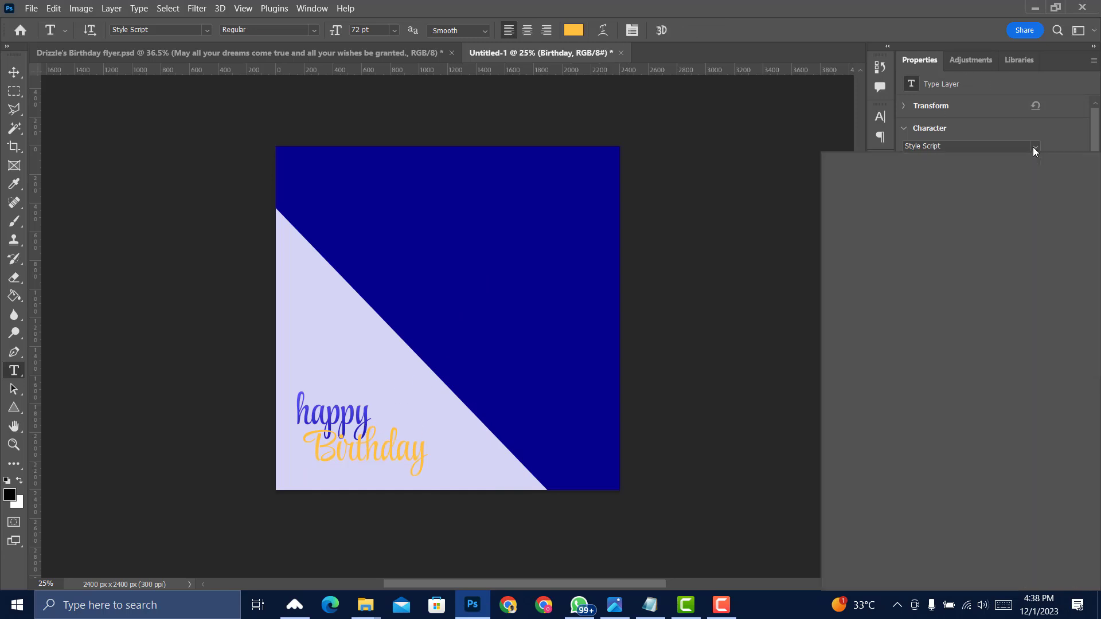
# - Set the "Birthday" text to Barlow Condensed Bold and move it beneath "happy" with their starting edges aligned
pyautogui.click(1035, 149)
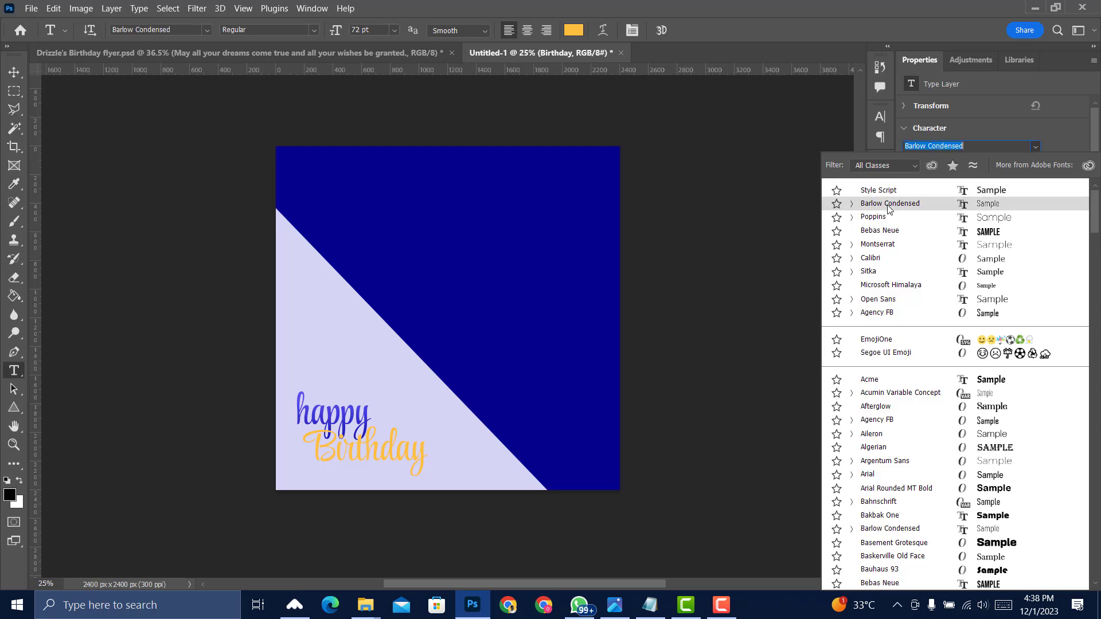
pyautogui.click(1079, 147)
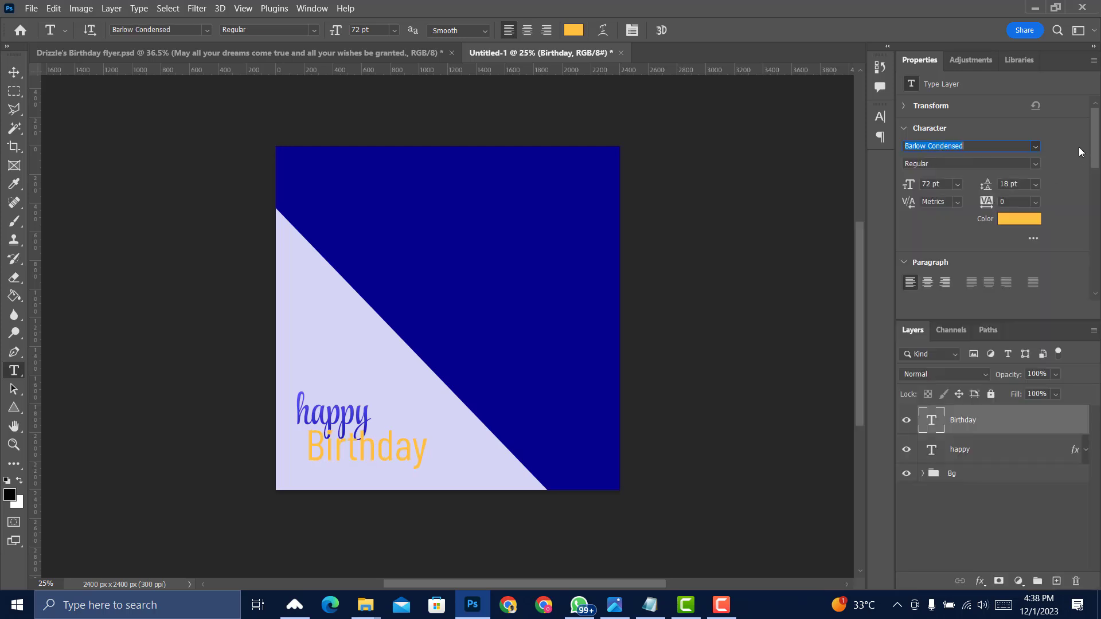
pyautogui.click(1036, 165)
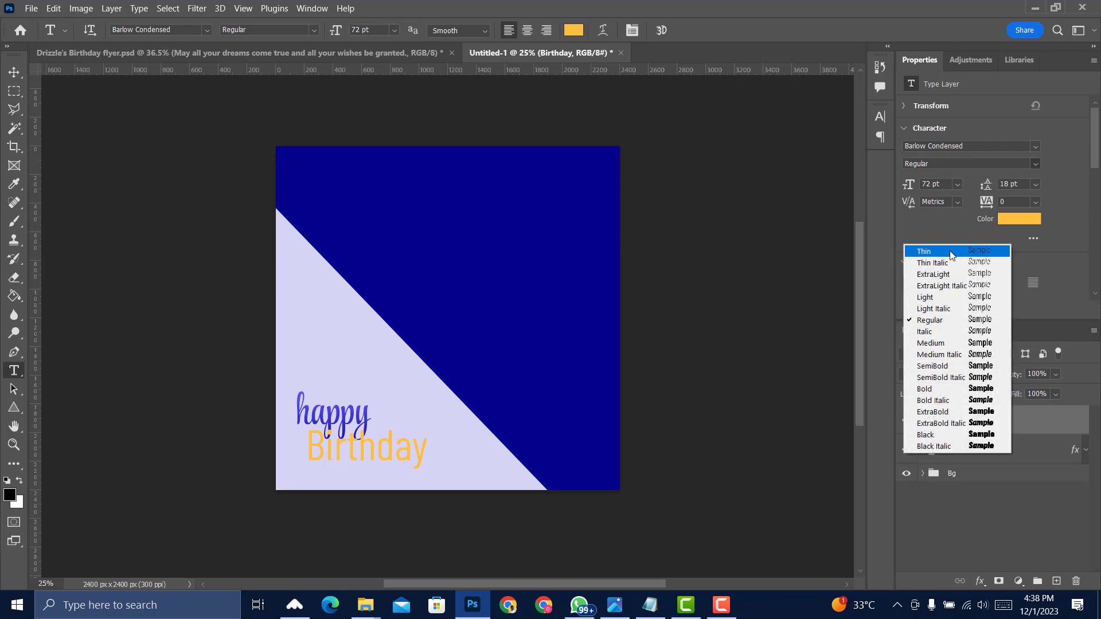
pyautogui.click(950, 389)
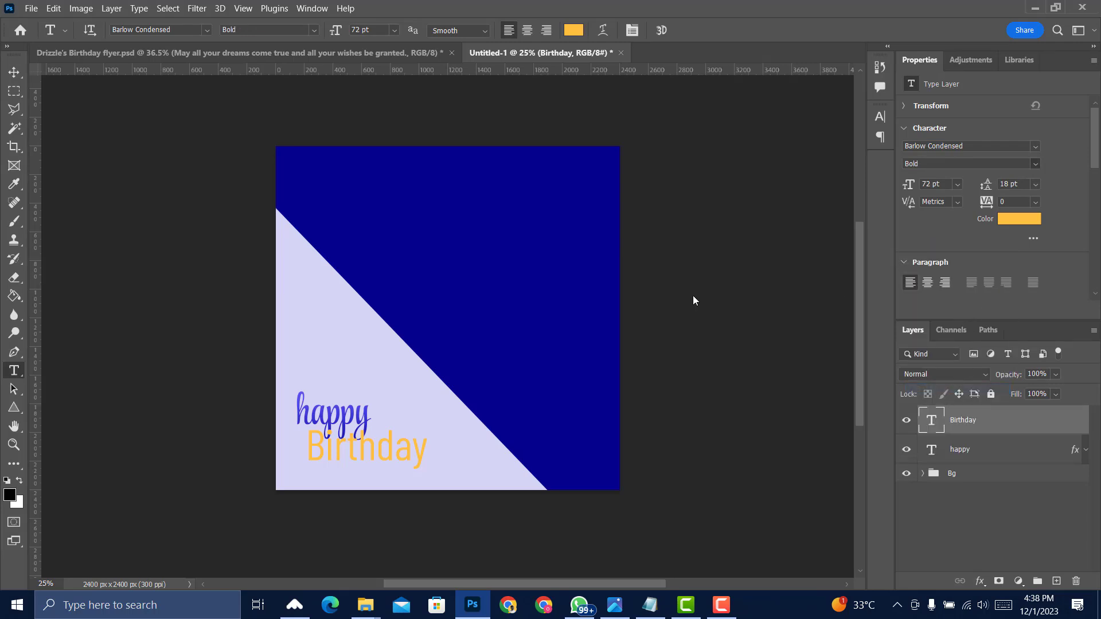
pyautogui.click(13, 73)
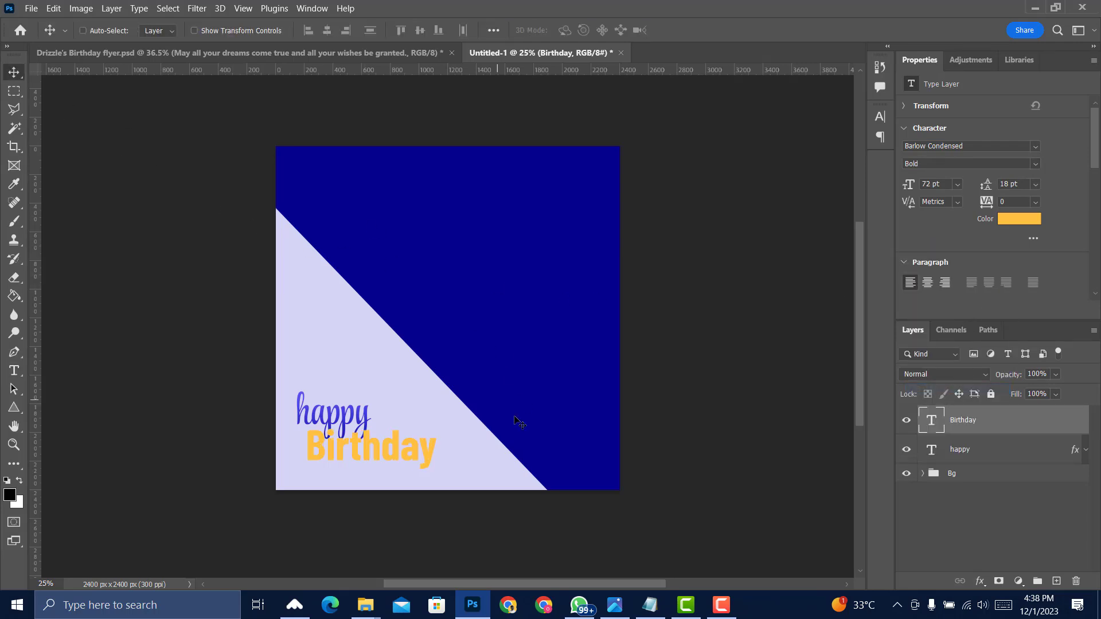
pyautogui.moveTo(390, 448); pyautogui.dragTo(378, 460)
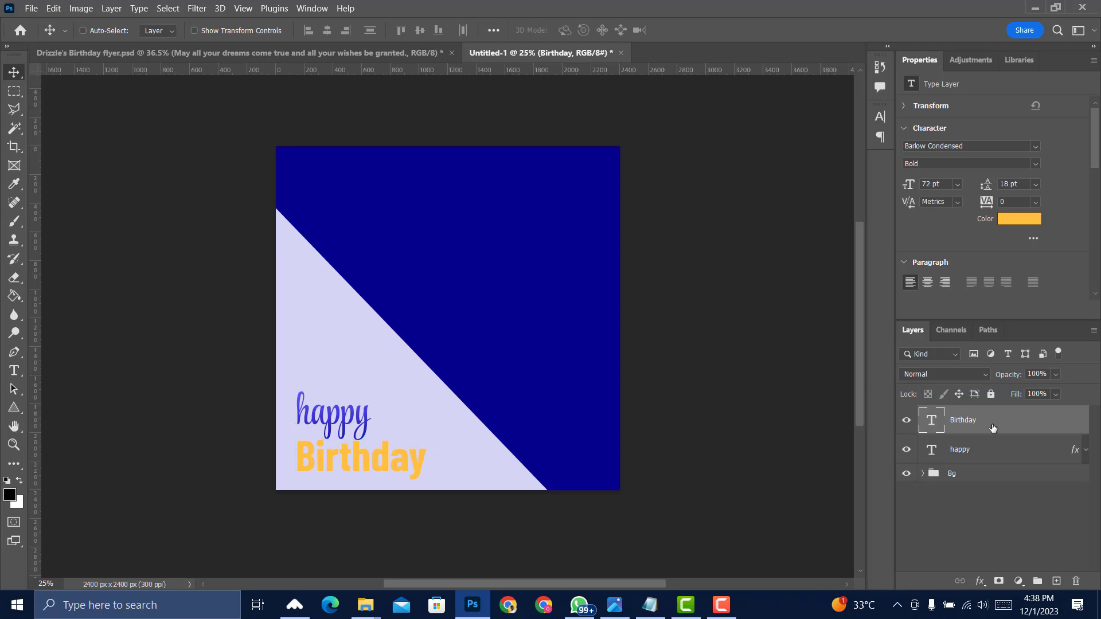
# - Give the "Birthday" text layer a Gradient Overlay effect, with Color Overlay switched off
pyautogui.click(980, 581)
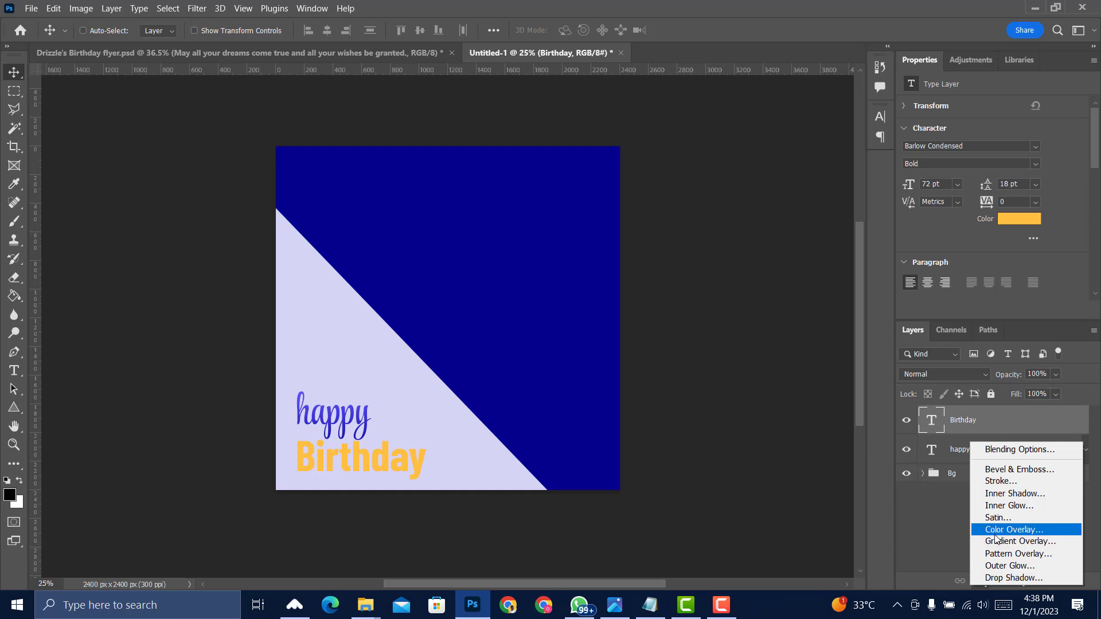
pyautogui.click(997, 543)
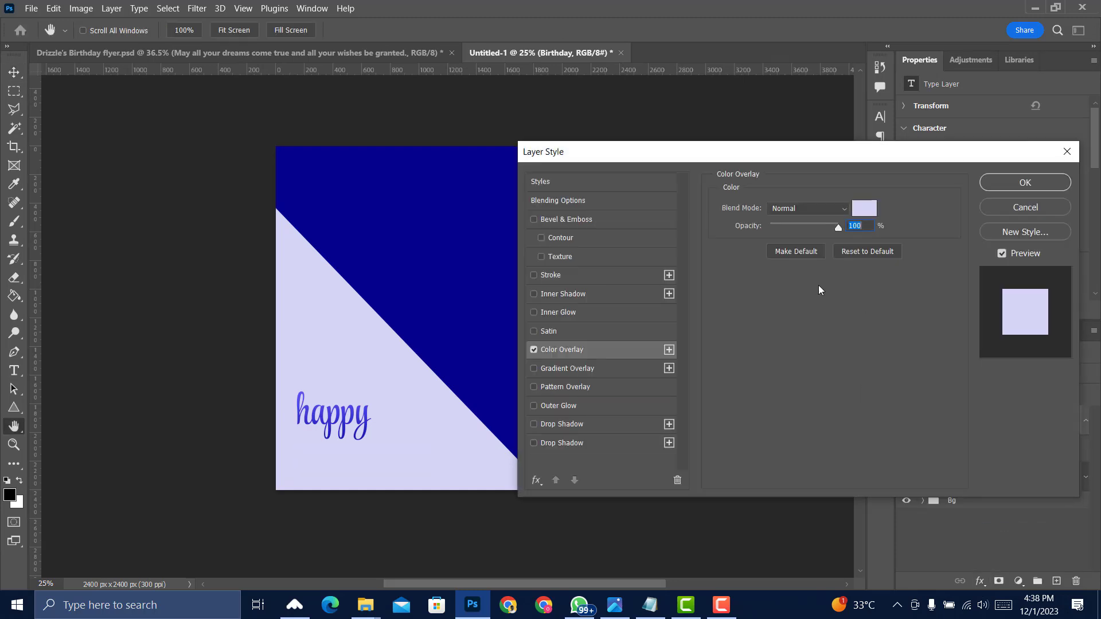
pyautogui.click(533, 368)
pyautogui.click(534, 350)
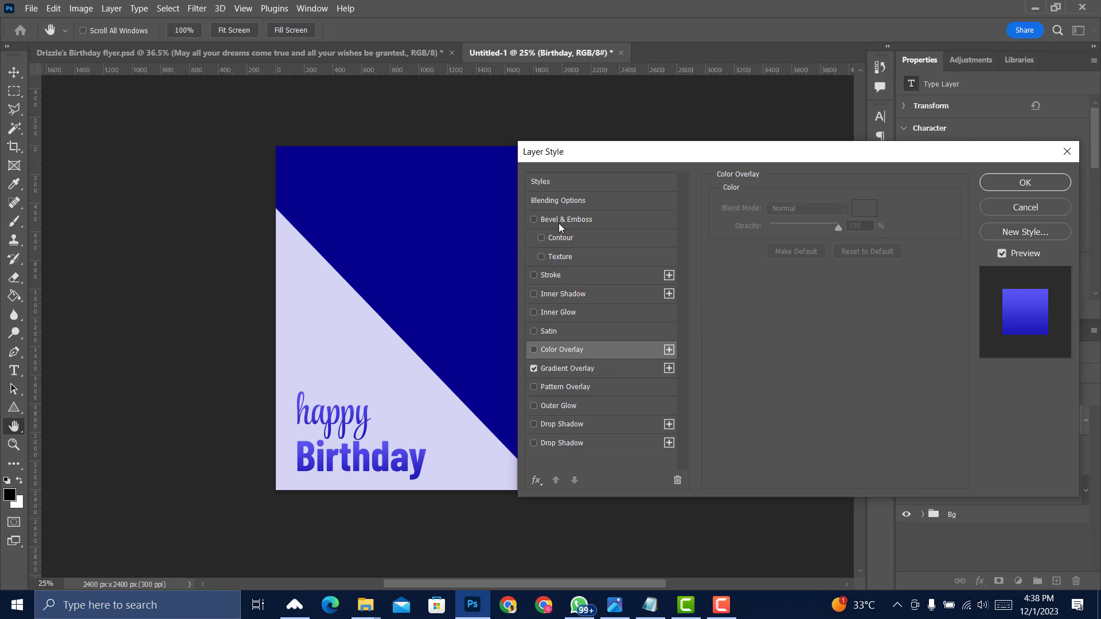
# - Enable Bevel & Emboss and Outer Glow for the "Birthday" text and open the Outer Glow settings
pyautogui.click(534, 220)
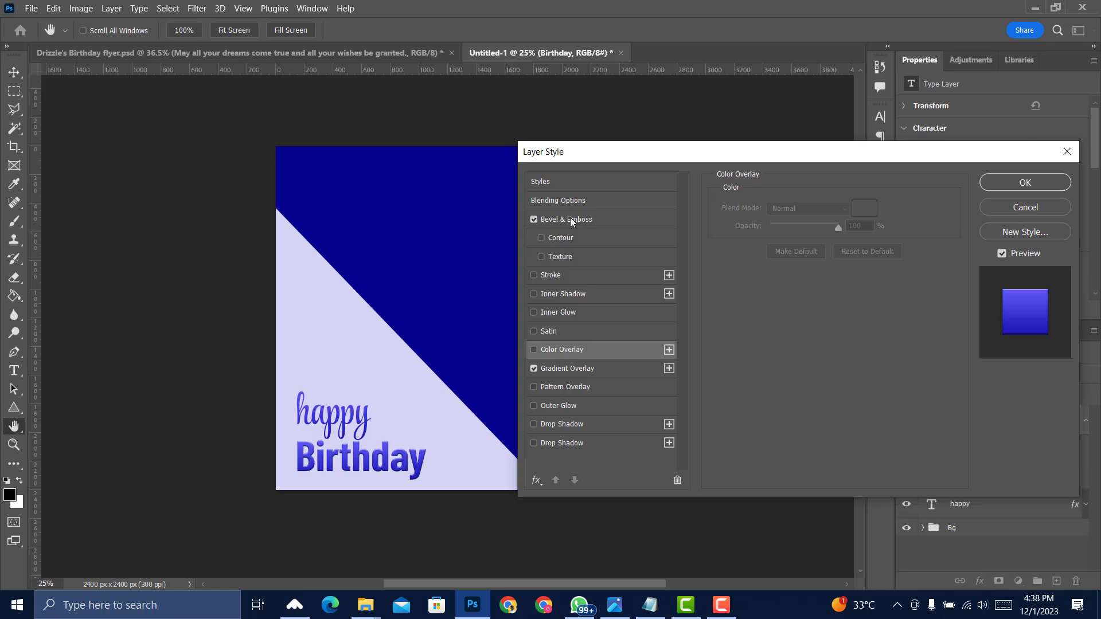
pyautogui.click(611, 220)
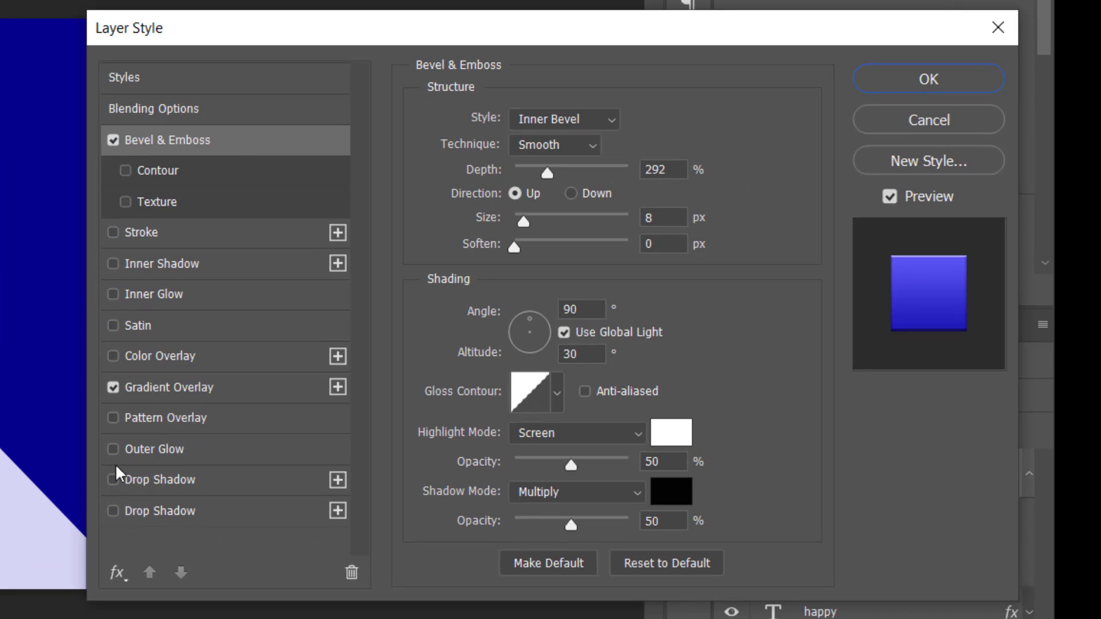
pyautogui.click(114, 450)
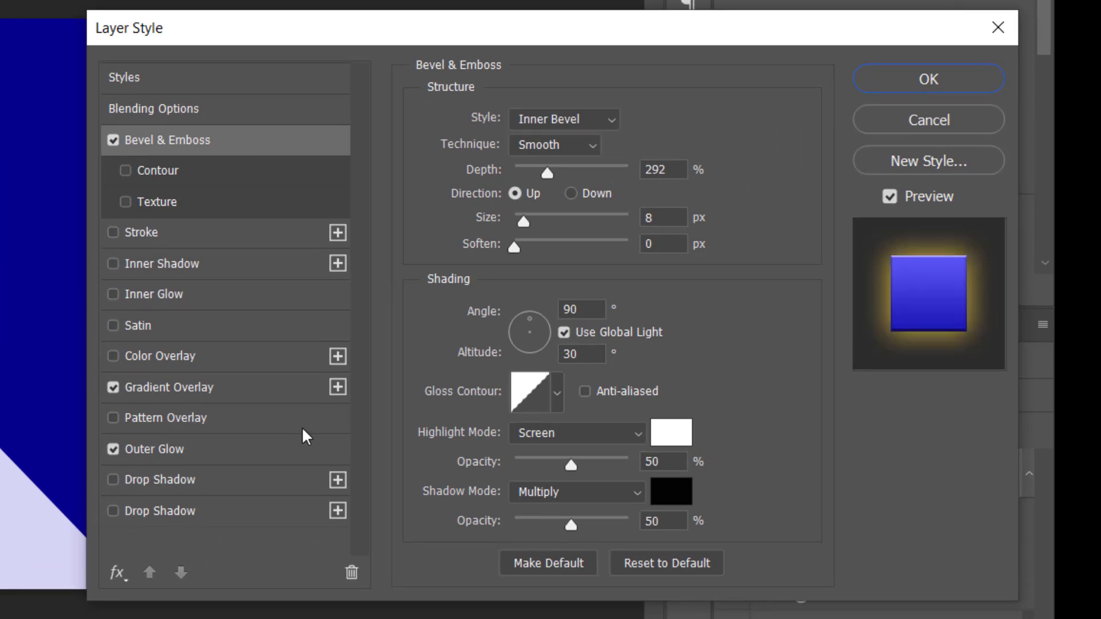
pyautogui.click(179, 452)
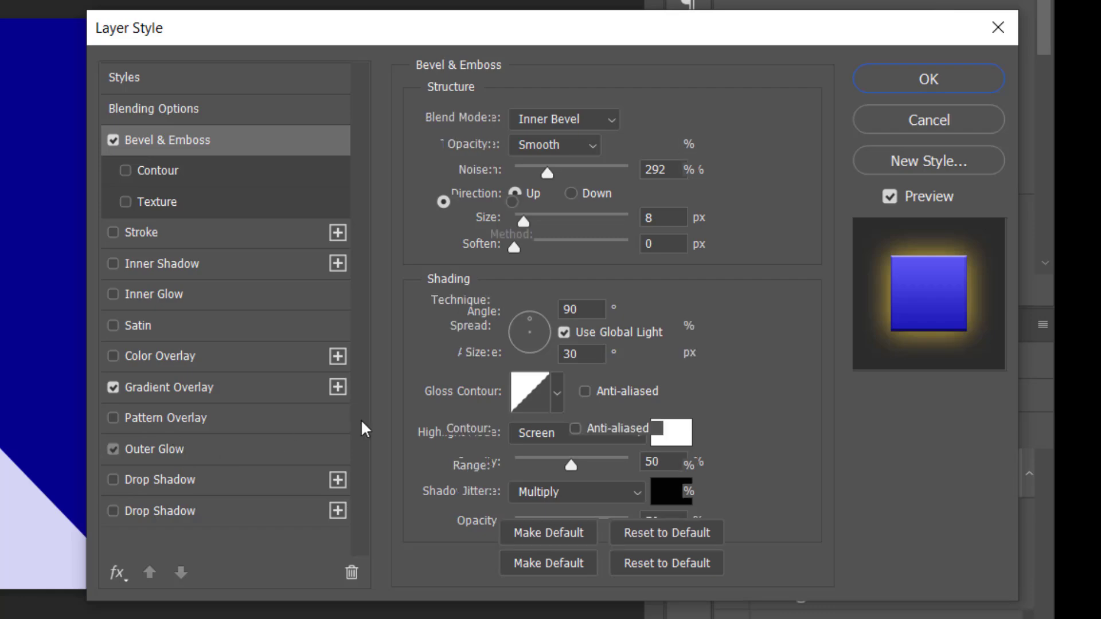
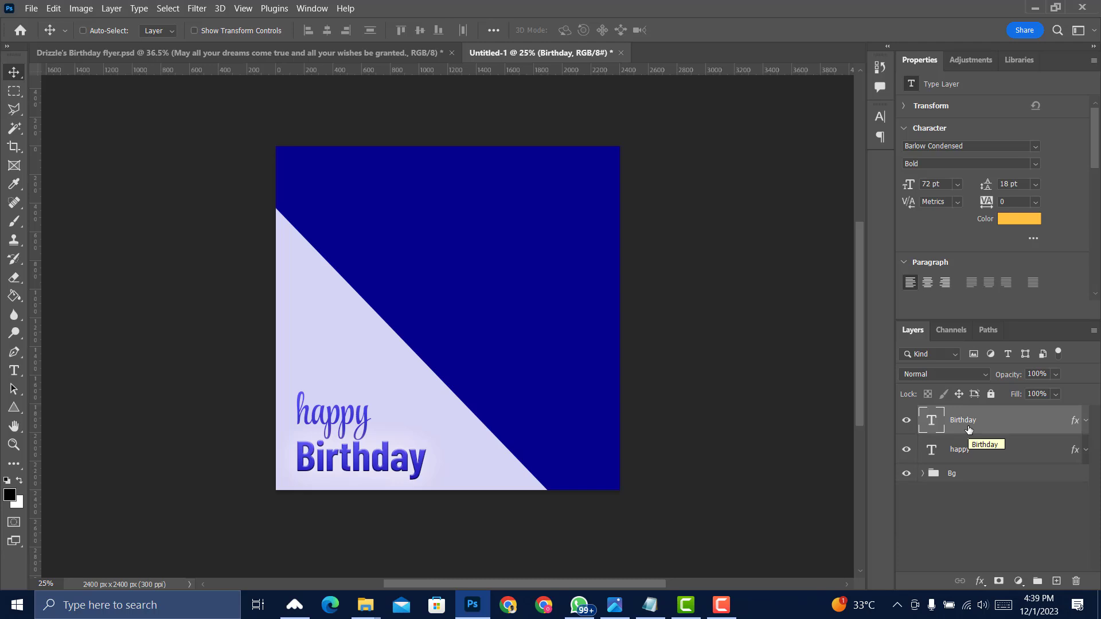
# - Duplicate the "Birthday" text layer and nudge the original slightly right and down behind the copy
pyautogui.hotkey('ctrl', 'j')
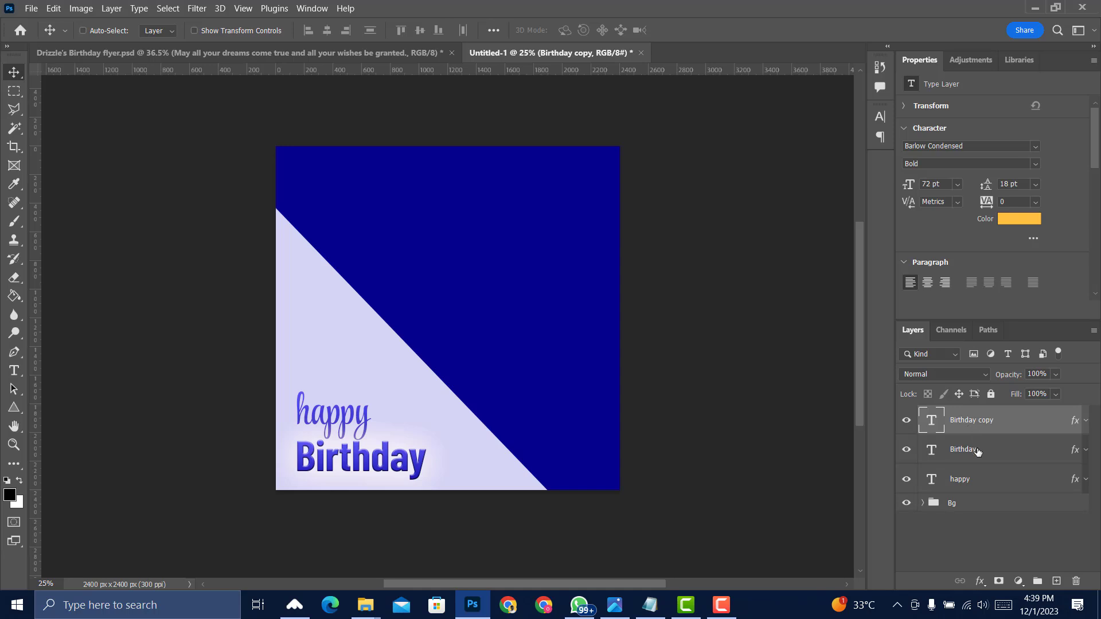
pyautogui.click(978, 452)
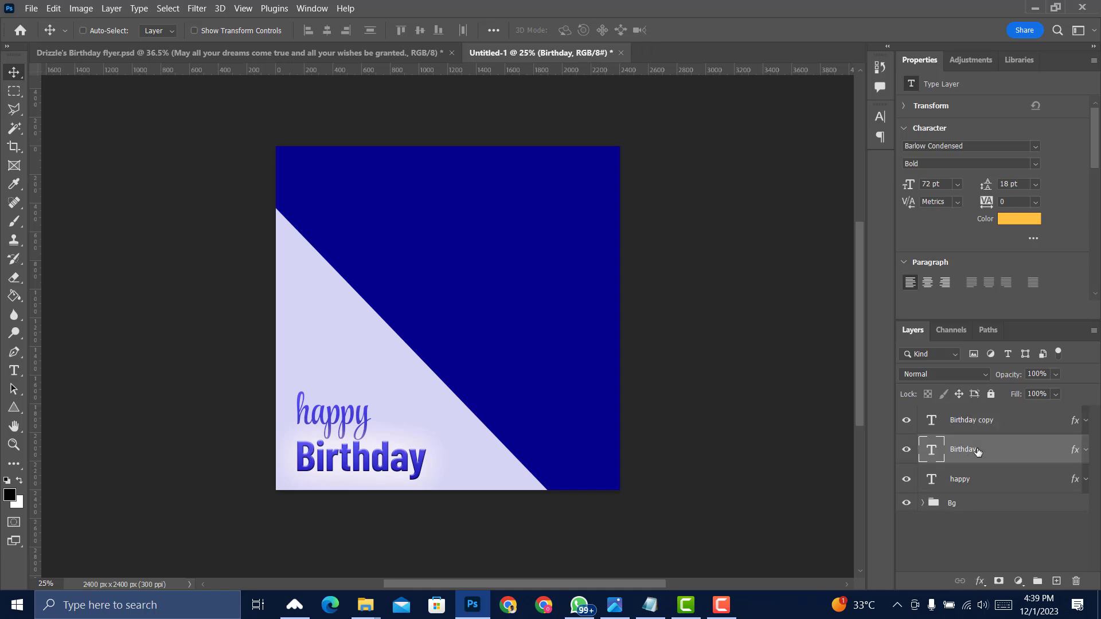
pyautogui.press('Right')
pyautogui.press('Down')
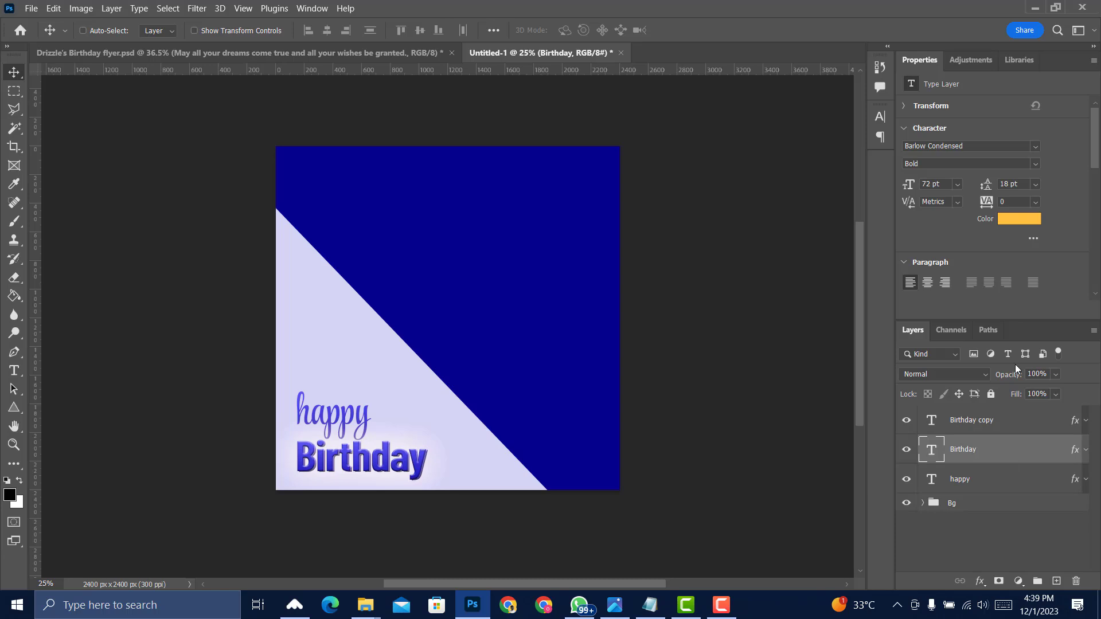
# - Set the font size of both "Birthday" text layers to 92 pt
pyautogui.press('ctrl')
pyautogui.keyDown('ctrl'); pyautogui.click(1000, 424); pyautogui.keyUp('ctrl')
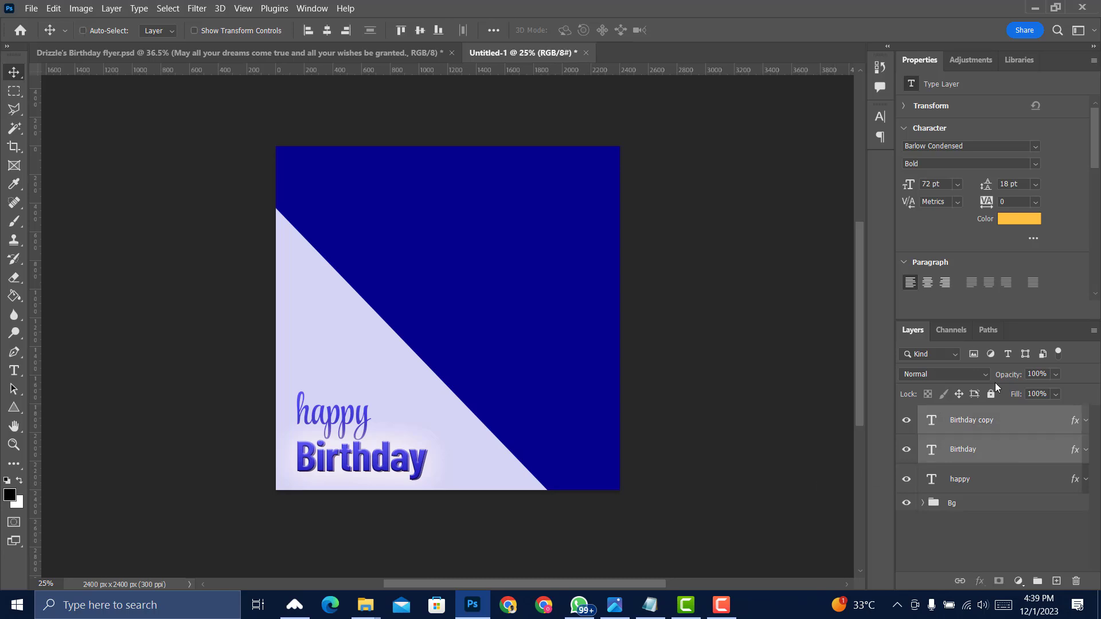
pyautogui.click(957, 184)
pyautogui.click(957, 184)
pyautogui.moveTo(909, 184)
pyautogui.mouseDown()
pyautogui.moveTo(918, 180)
pyautogui.moveTo(905, 185)
pyautogui.mouseUp()
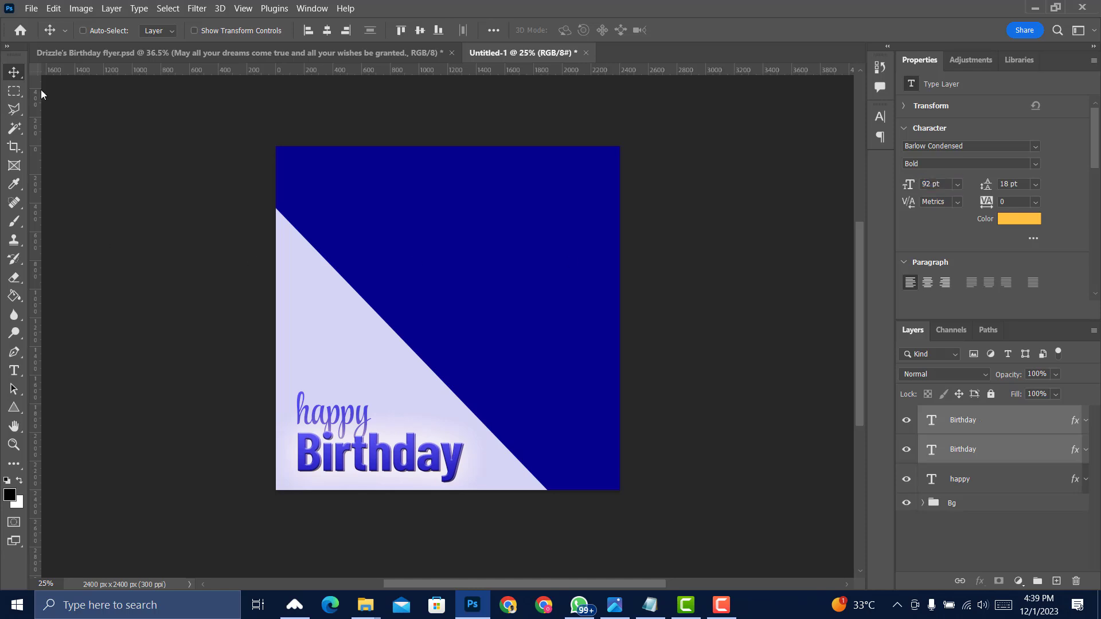
# - Move the "happy" text slightly up, away from the enlarged "Birthday" text
pyautogui.rightClick(323, 416)
pyautogui.click(348, 421)
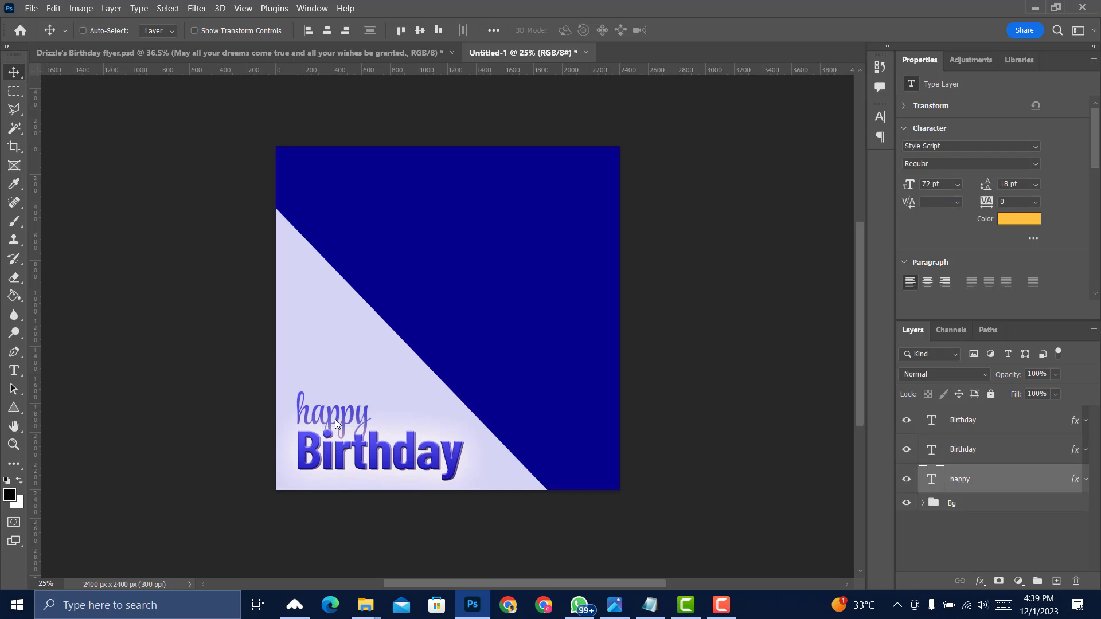
pyautogui.moveTo(336, 423); pyautogui.dragTo(347, 417)
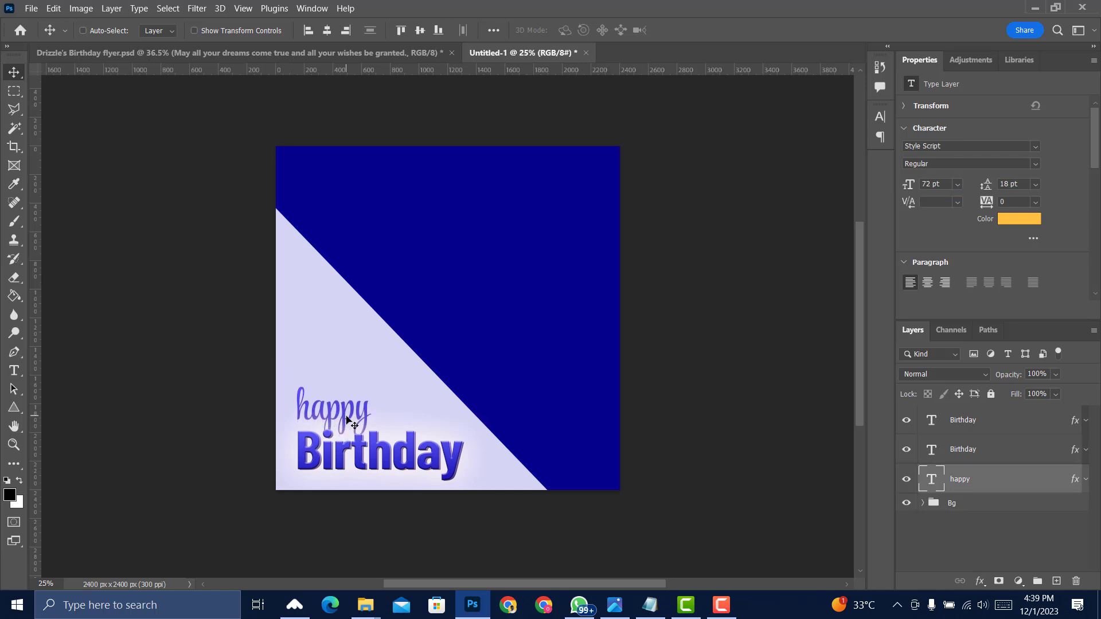
# - Group the two "Birthday" layers with the "happy" layer and name the group "happy birthday"
pyautogui.rightClick(362, 451)
pyautogui.click(388, 458)
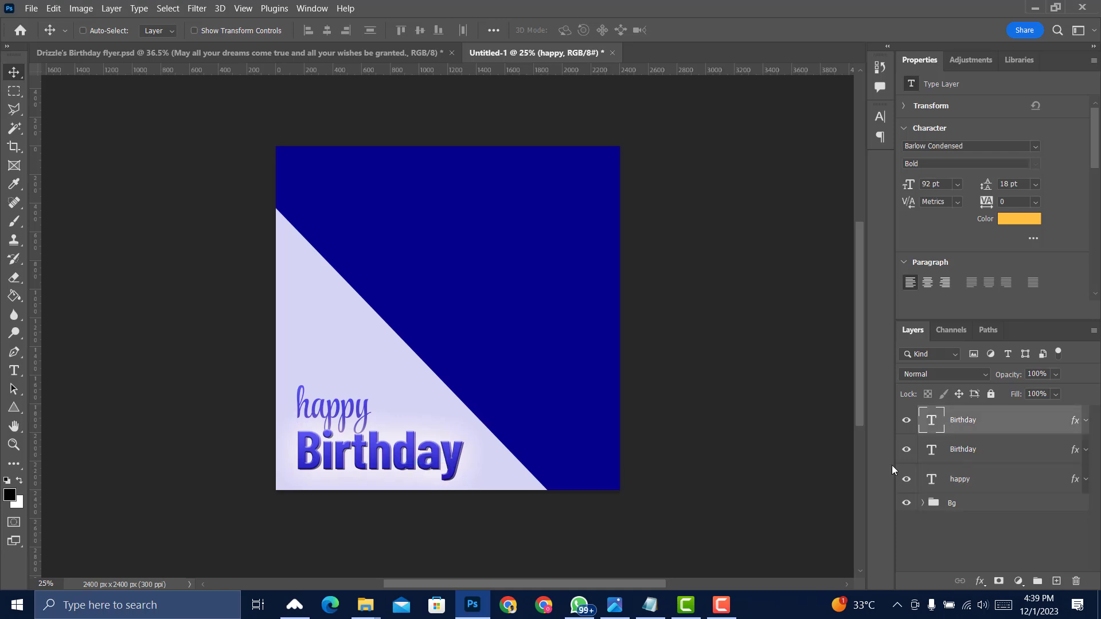
pyautogui.keyDown('shift'); pyautogui.click(947, 462); pyautogui.keyUp('shift')
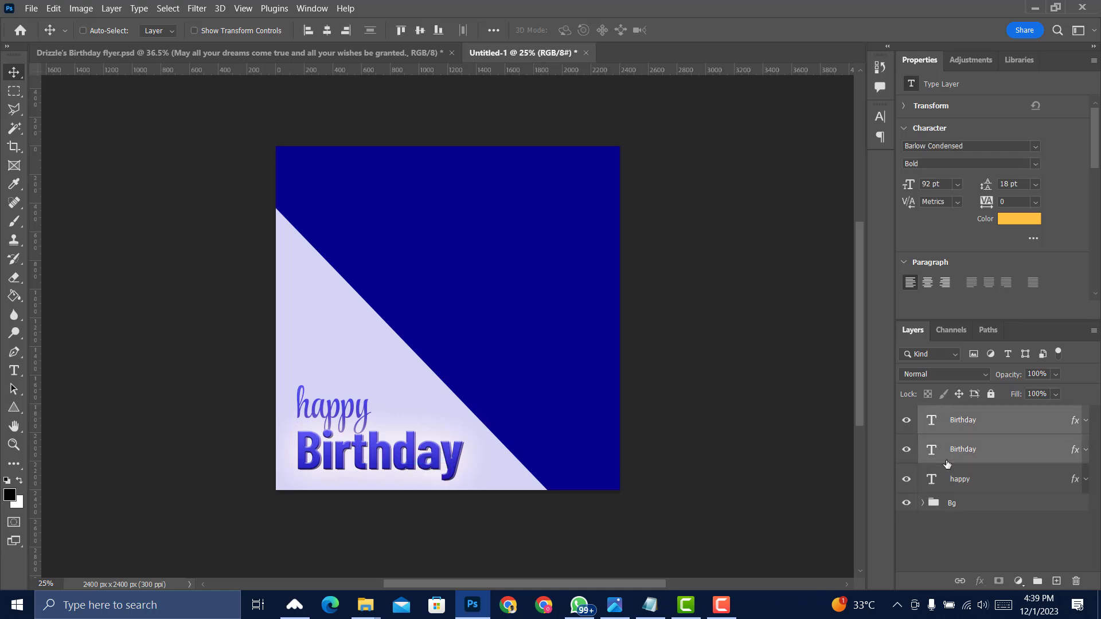
pyautogui.press('ctrl')
pyautogui.keyDown('ctrl'); pyautogui.click(1034, 488); pyautogui.keyUp('ctrl')
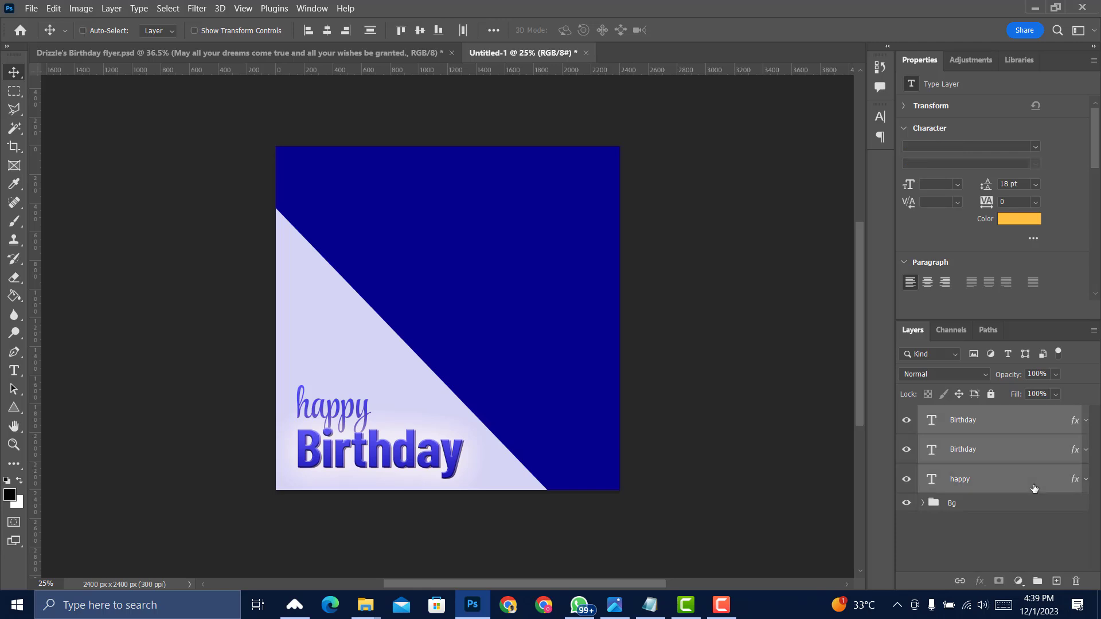
pyautogui.hotkey('ctrl', 'g')
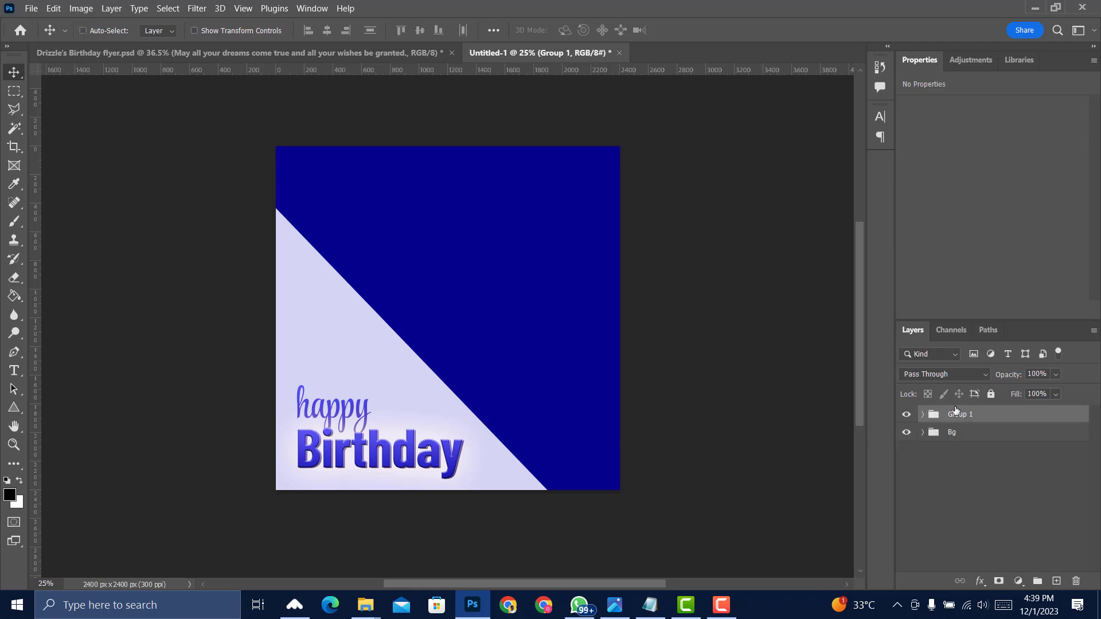
pyautogui.doubleClick(961, 414)
pyautogui.write('happy birthday')
pyautogui.press('Return')
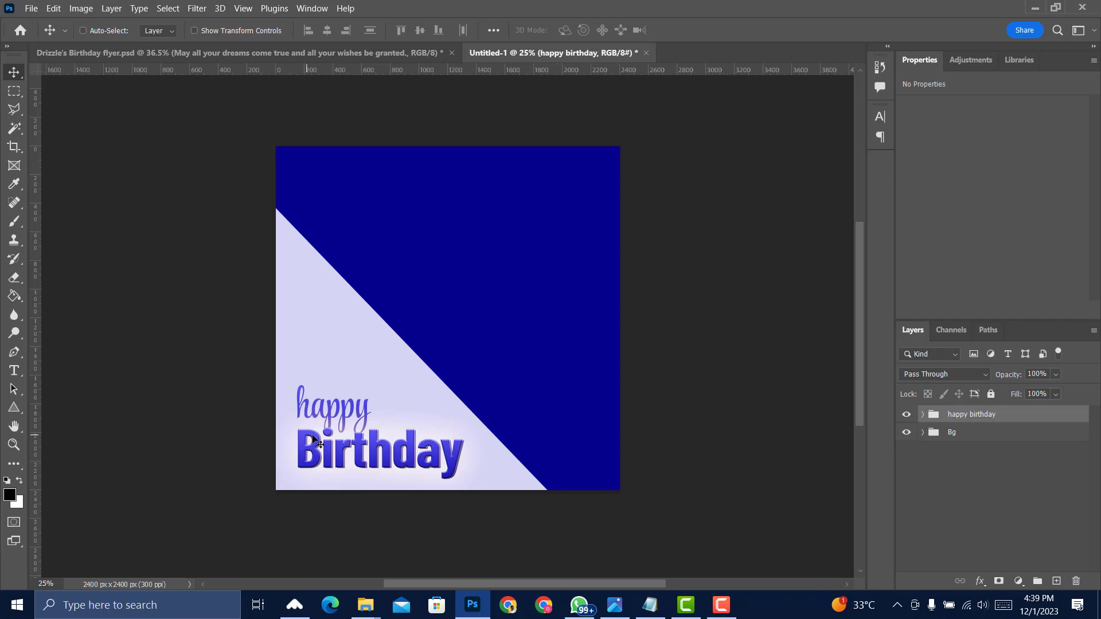
# - Raise the "happy" text a little more inside the "happy birthday" group and collapse the group
pyautogui.rightClick(348, 409)
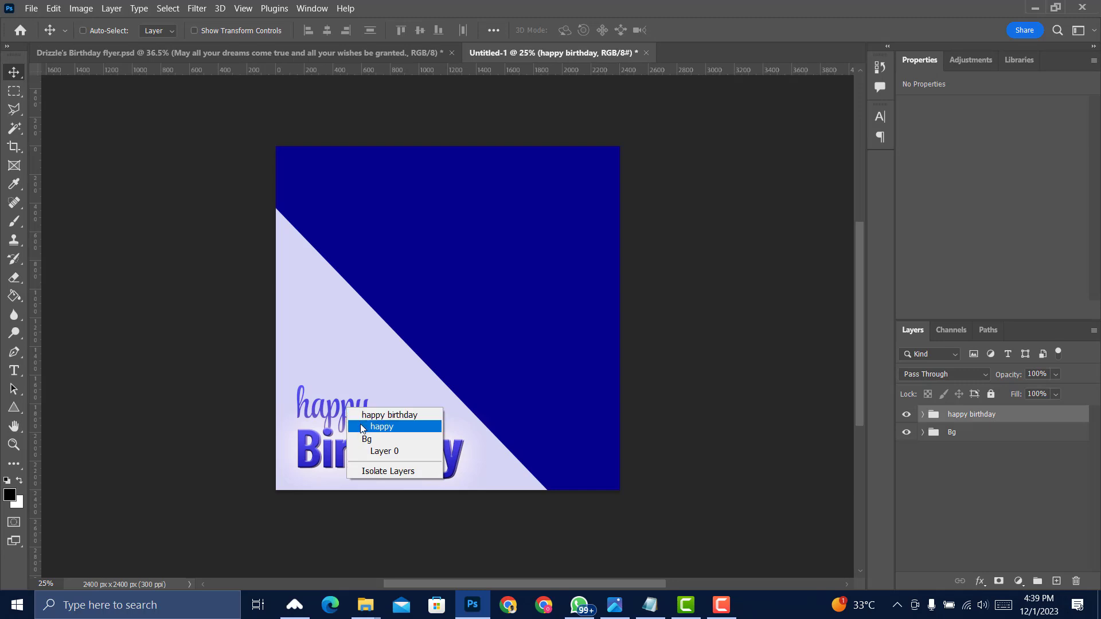
pyautogui.click(362, 429)
pyautogui.moveTo(361, 428); pyautogui.dragTo(366, 406)
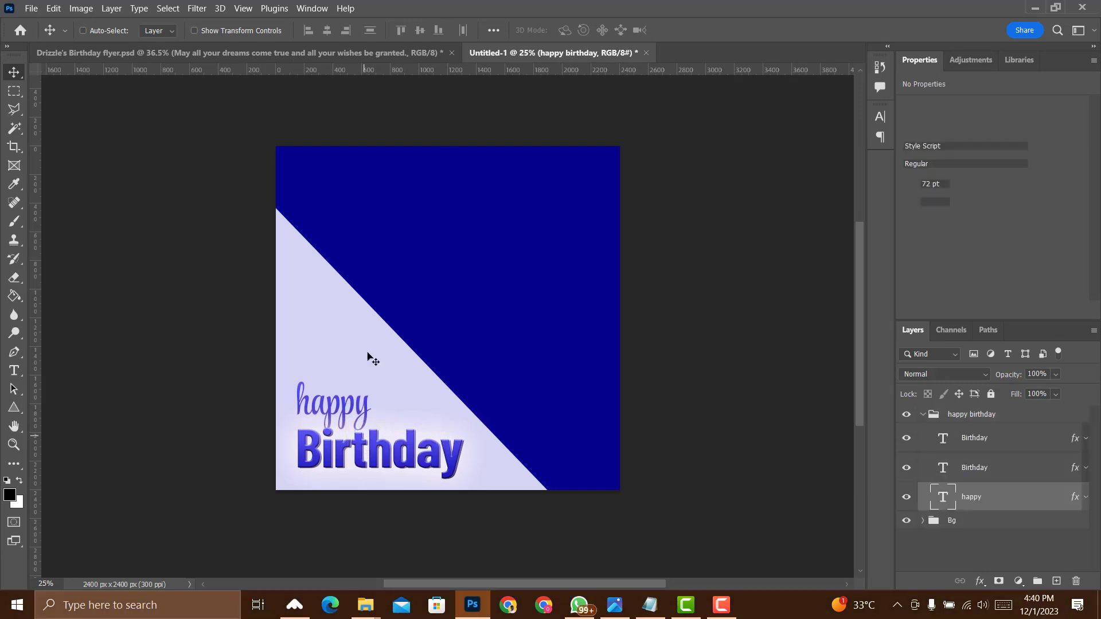
pyautogui.click(923, 415)
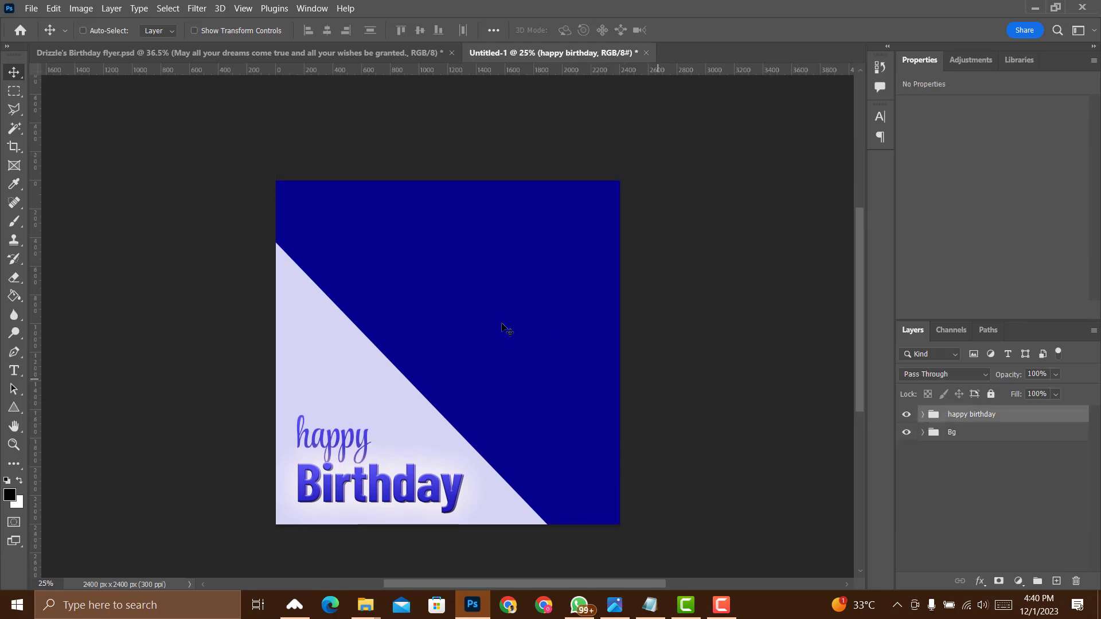
pyautogui.scroll(2, 374, 349)
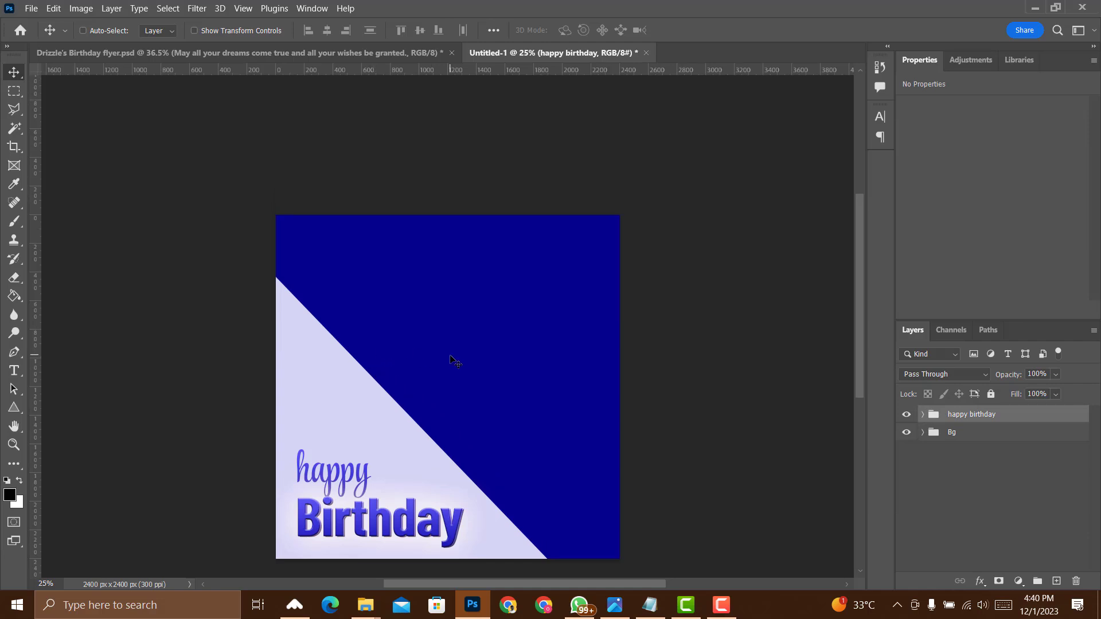
# - Draw a vertical black rectangle about 189 x 1005 px above the "happy" text and remove its stroke
pyautogui.click(15, 411)
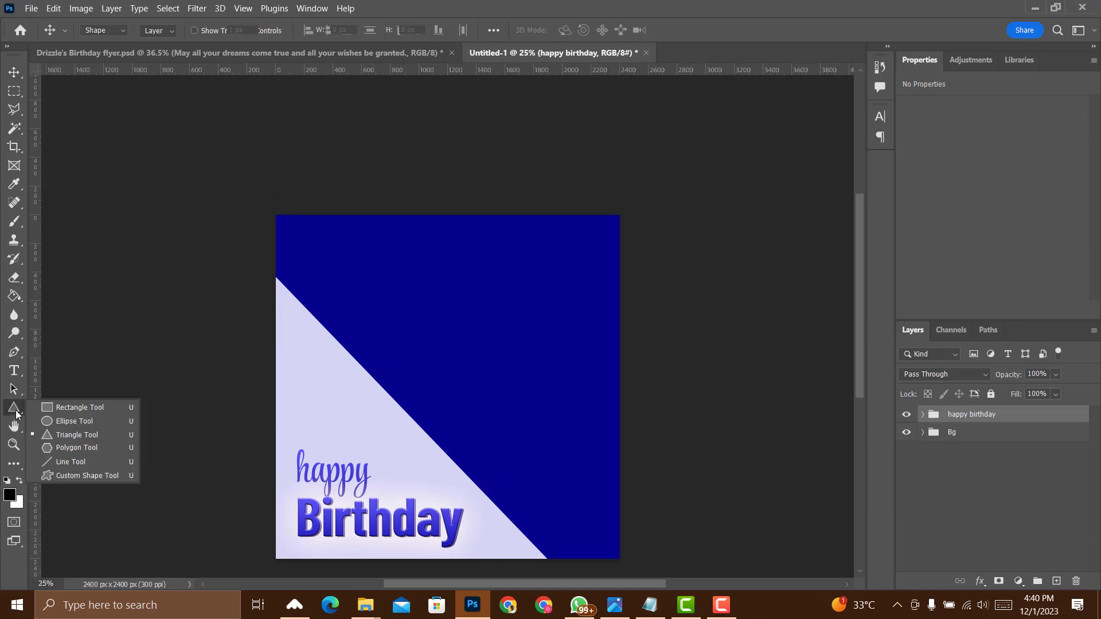
pyautogui.click(57, 408)
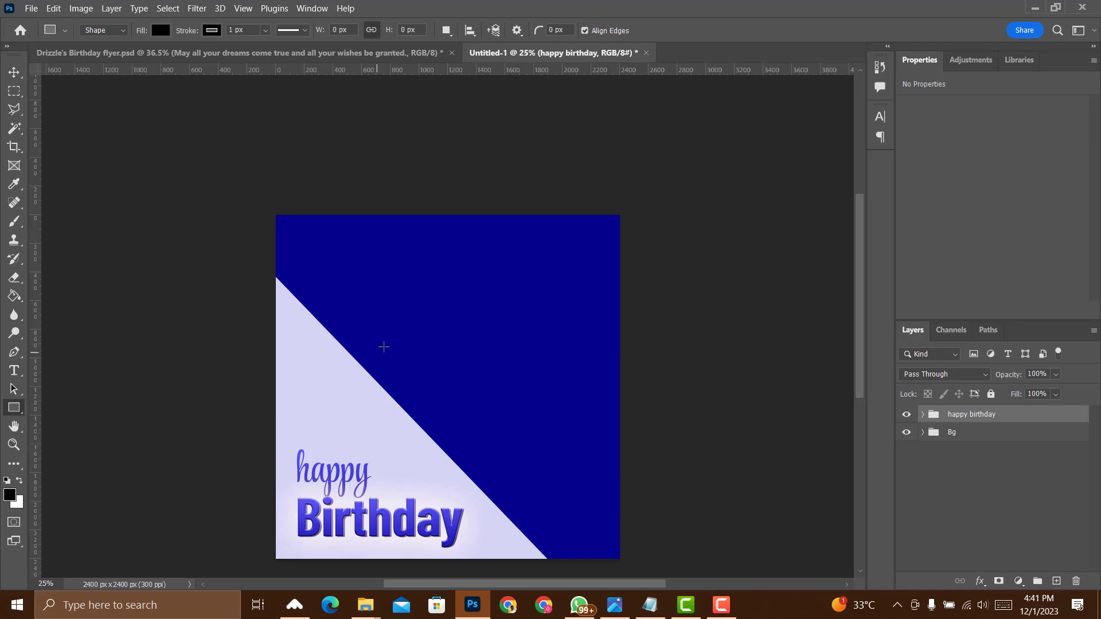
pyautogui.moveTo(376, 328); pyautogui.dragTo(403, 471)
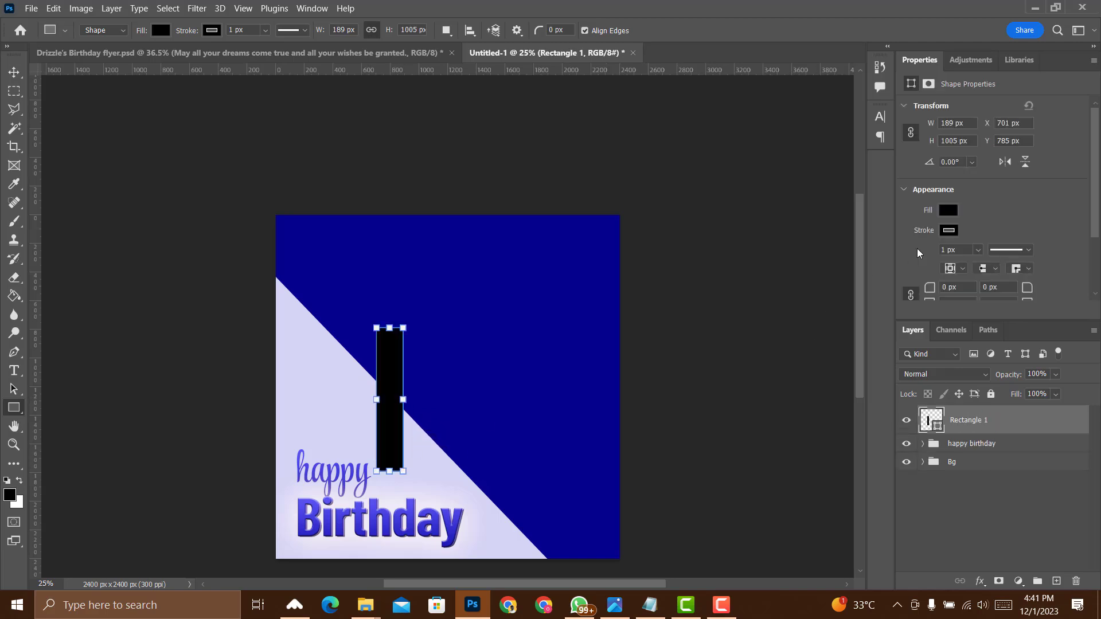
pyautogui.click(948, 231)
pyautogui.click(910, 258)
# - Duplicate the rectangle to its right with a narrow gap and raise the copy to about Y 679 px
pyautogui.click(14, 72)
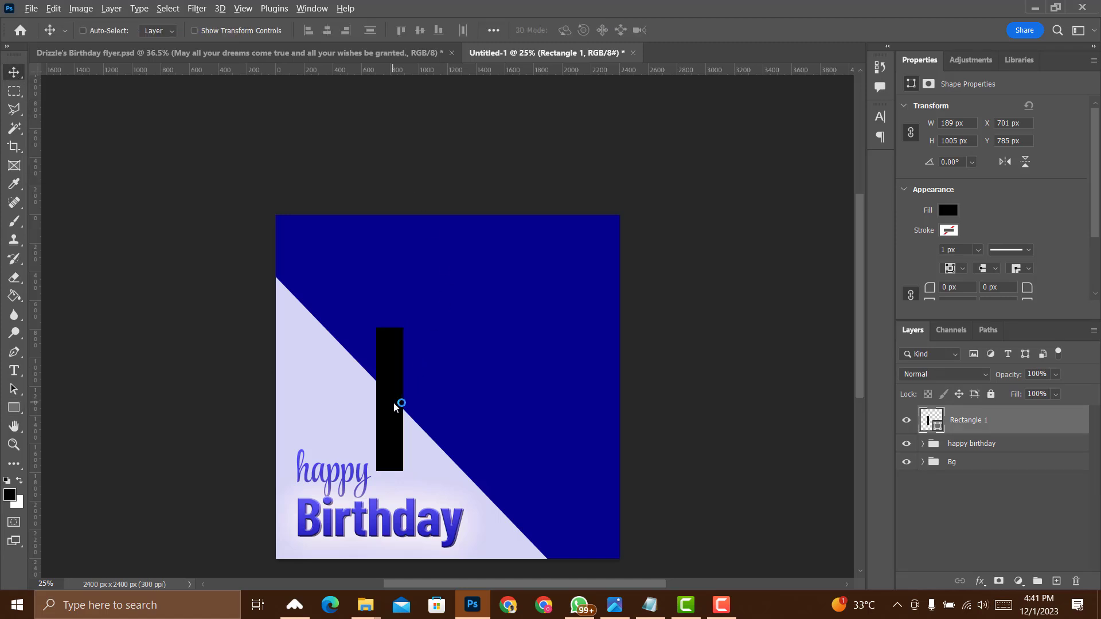
pyautogui.moveTo(394, 406); pyautogui.dragTo(422, 403)
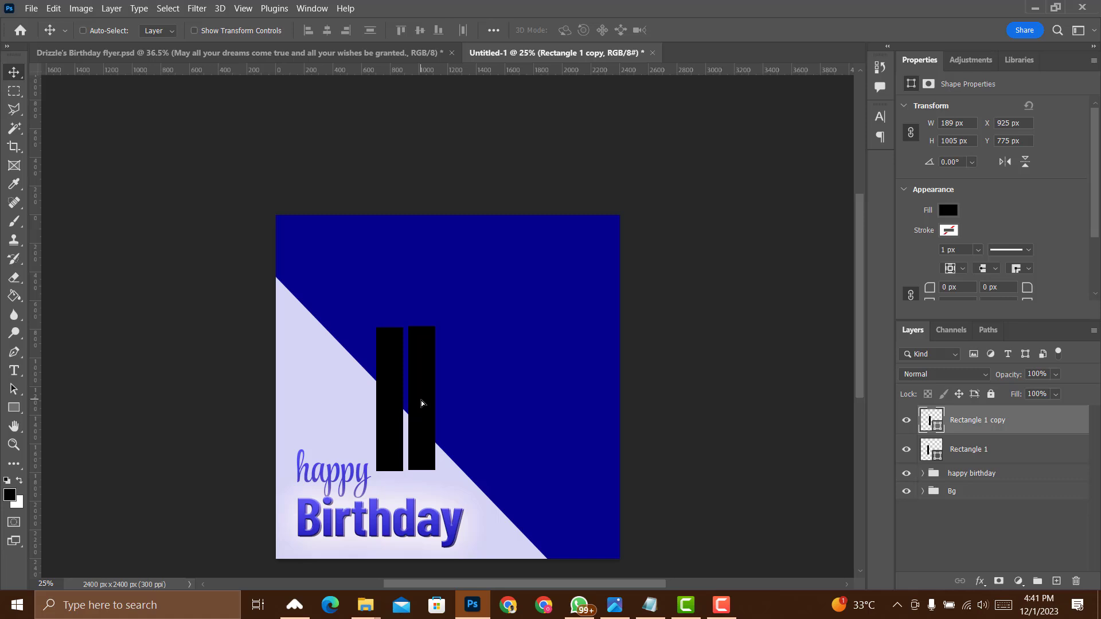
pyautogui.hotkey('shift', 'Left')
pyautogui.hotkey('shift', 'Left')
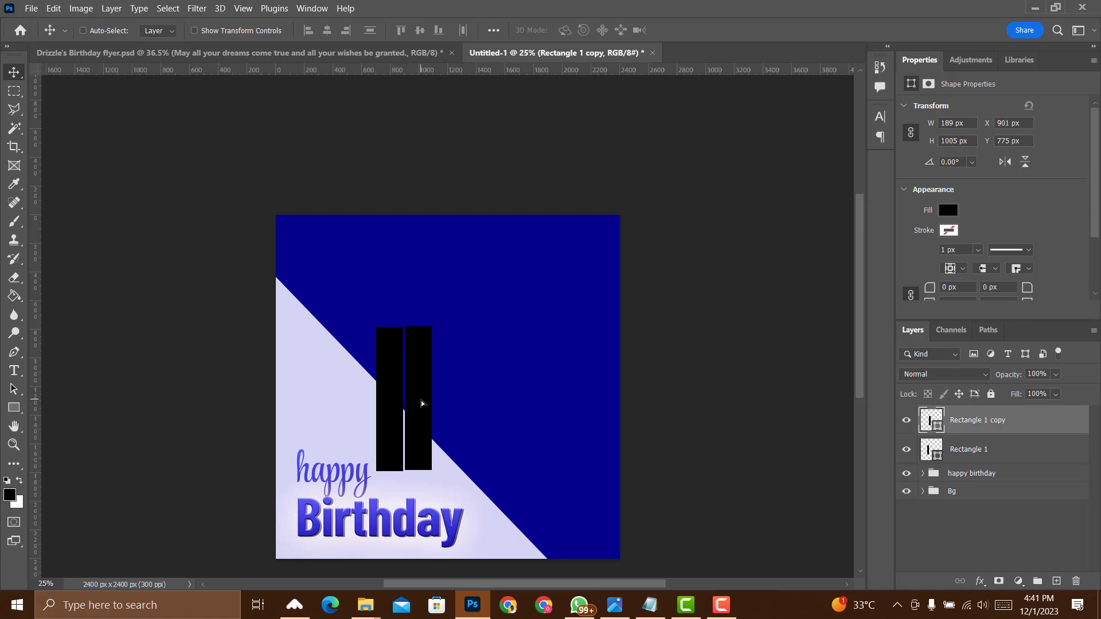
pyautogui.hotkey('shift', 'Up')
pyautogui.hotkey('shift', 'Up')
pyautogui.hotkey('shift', 'Up')
pyautogui.hotkey('shift', 'Up')
pyautogui.hotkey('shift', 'Up')
pyautogui.hotkey('shift', 'Up')
pyautogui.hotkey('shift', 'Up')
pyautogui.hotkey('shift', 'Up')
pyautogui.hotkey('shift', 'Up')
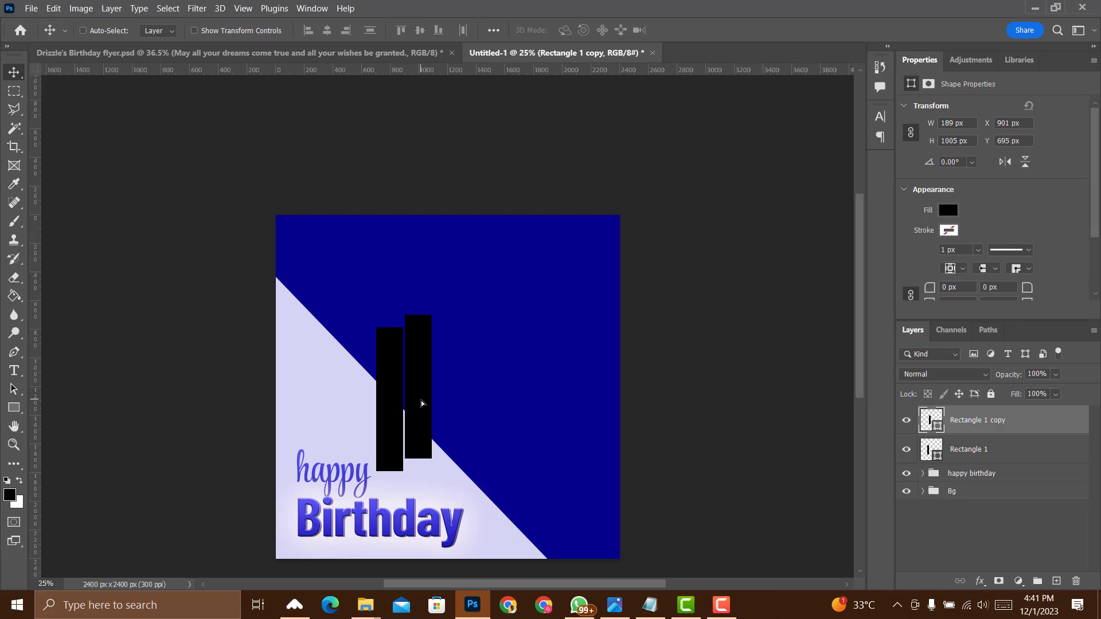
pyautogui.press('Up')
pyautogui.press('Up')
pyautogui.press('Up')
# - Duplicate the raised rectangle as a third bar to the right, offset higher at about X 1098, Y 577 px
pyautogui.hotkey('ctrl', 'j')
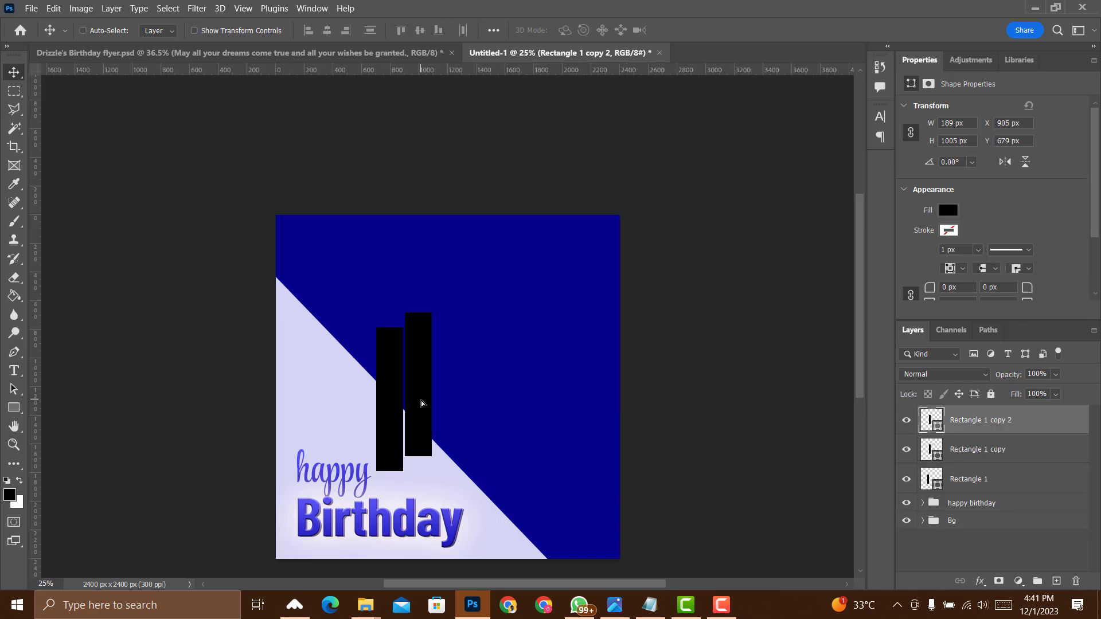
pyautogui.press('Right')
pyautogui.press('Right')
pyautogui.press('Right')
pyautogui.press('Right')
pyautogui.press('Right')
pyautogui.press('Right')
pyautogui.press('Right')
pyautogui.press('Right')
pyautogui.press('Right')
pyautogui.press('Right')
pyautogui.press('Right')
pyautogui.press('Right')
pyautogui.press('Right')
pyautogui.press('Right')
pyautogui.press('Right')
pyautogui.press('Right')
pyautogui.press('Right')
pyautogui.press('Right')
pyautogui.press('Right')
pyautogui.moveTo(426, 405); pyautogui.dragTo(437, 397)
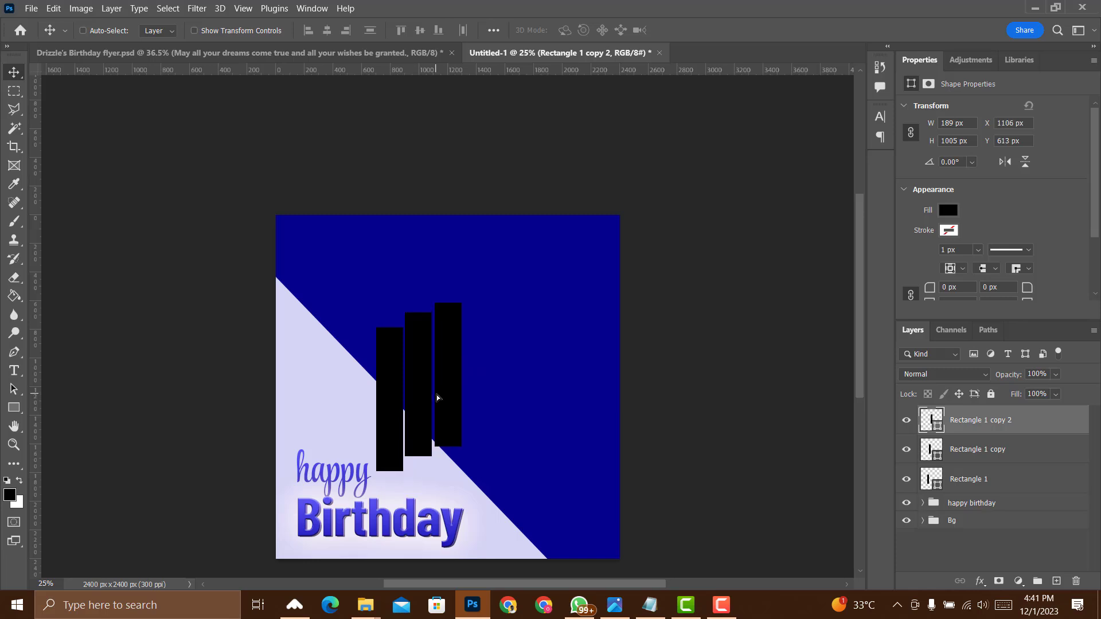
pyautogui.press('Up')
pyautogui.press('Up')
pyautogui.press('Up')
pyautogui.press('Up')
pyautogui.press('Up')
pyautogui.press('Up')
pyautogui.press('Left')
pyautogui.press('Left')
# - Move the middle bar slightly up to about Y 675 px to even out the stagger
pyautogui.rightClick(424, 396)
pyautogui.click(439, 403)
pyautogui.press('Up')
pyautogui.press('Down')
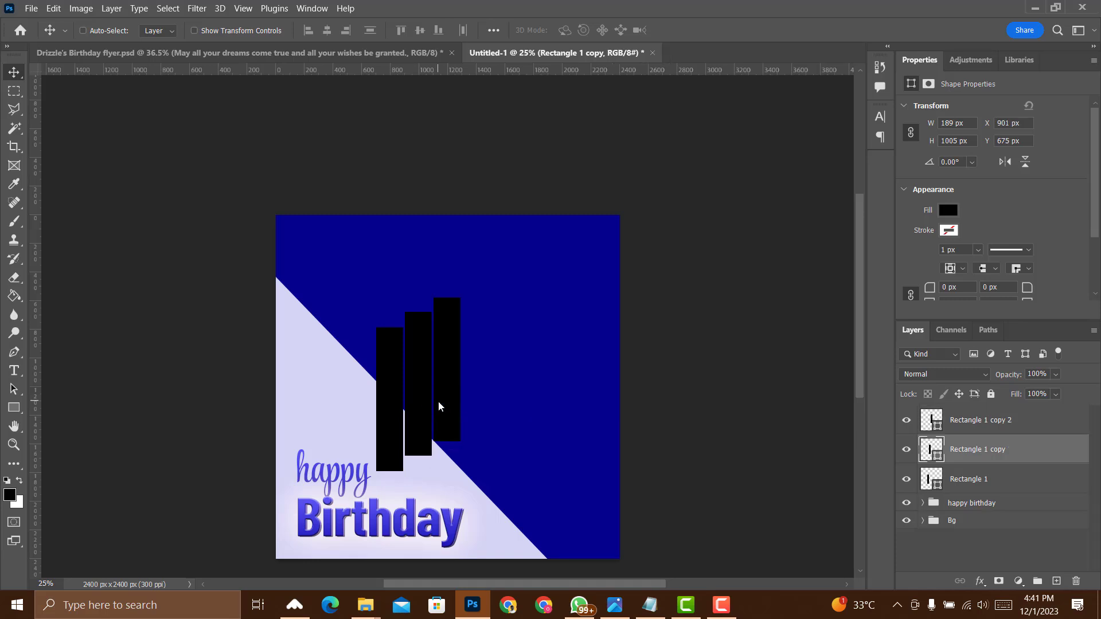
pyautogui.click(975, 485)
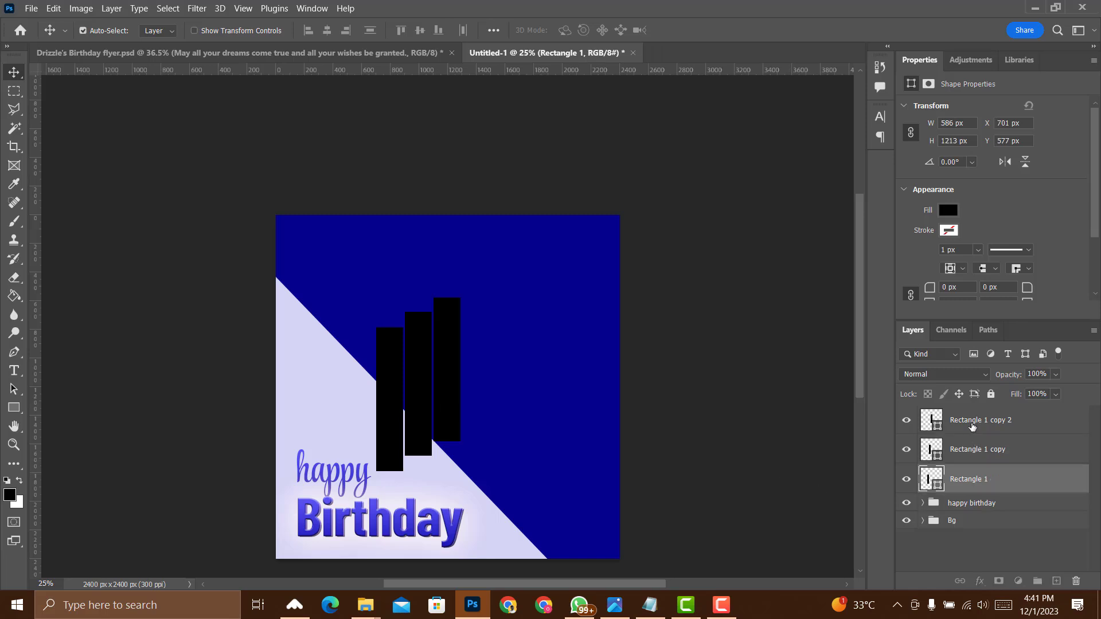
pyautogui.keyDown('ctrl'); pyautogui.click(972, 424); pyautogui.keyUp('ctrl')
pyautogui.keyDown('ctrl'); pyautogui.click(976, 452); pyautogui.keyUp('ctrl')
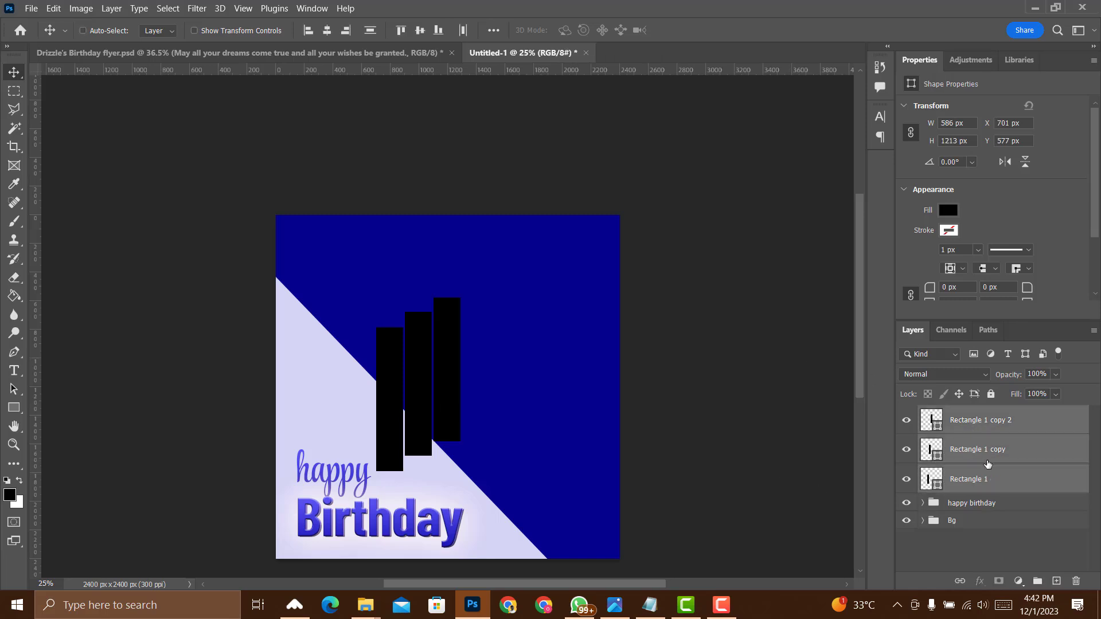
pyautogui.click(987, 423)
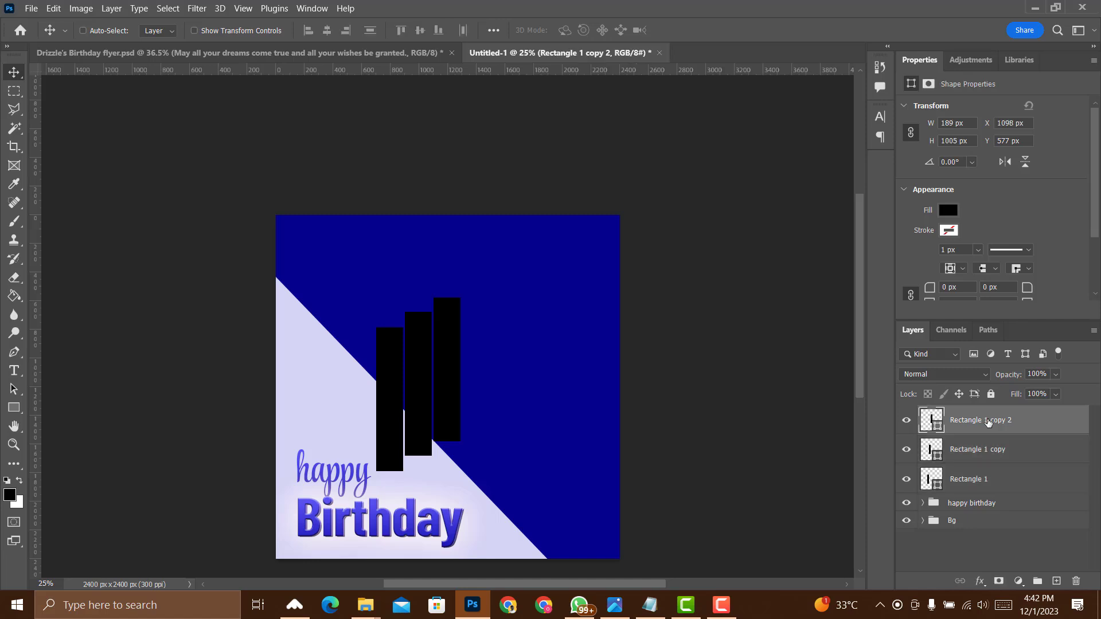
pyautogui.keyDown('ctrl'); pyautogui.click(985, 449); pyautogui.keyUp('ctrl')
pyautogui.keyDown('ctrl'); pyautogui.click(993, 481); pyautogui.keyUp('ctrl')
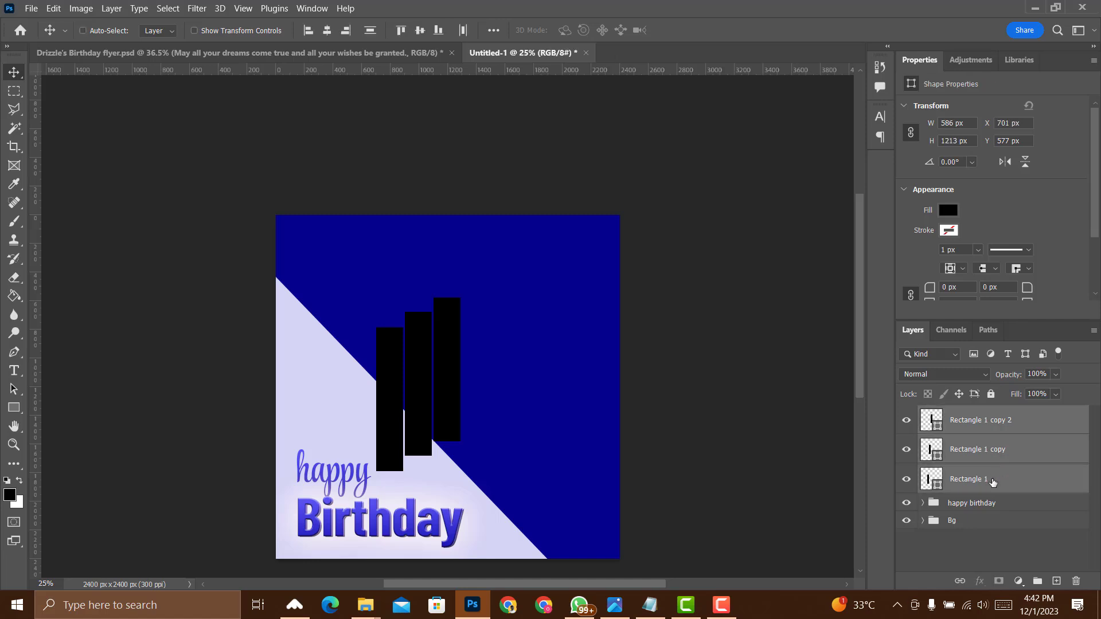
# - Duplicate the three bars together and place the copies to the right of the originals with a matching narrow gap
pyautogui.click(994, 429)
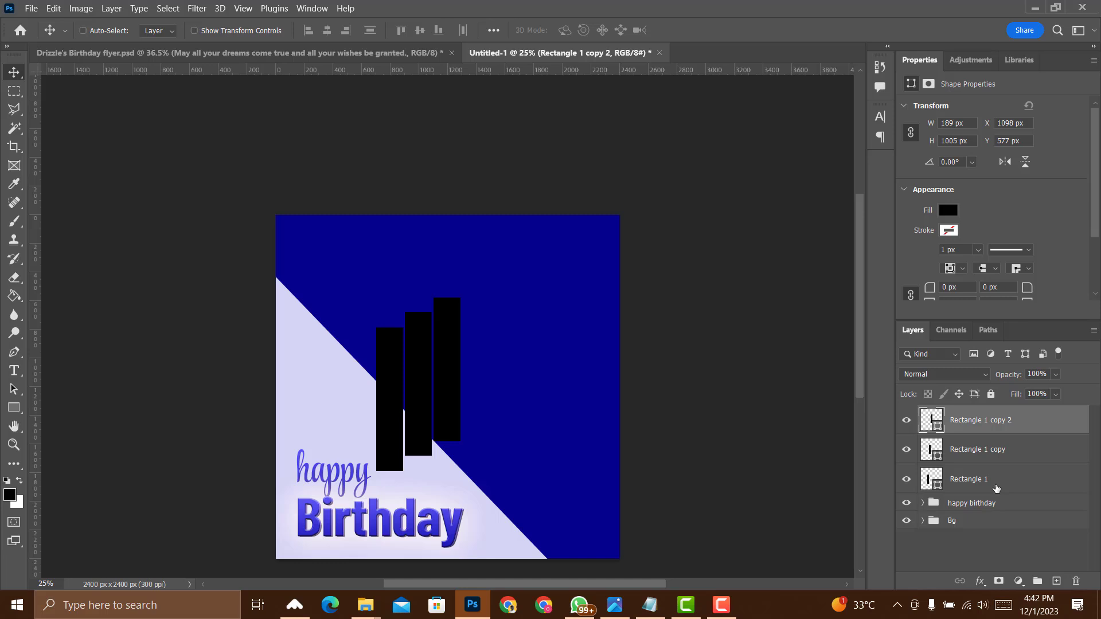
pyautogui.keyDown('shift'); pyautogui.click(995, 486); pyautogui.keyUp('shift')
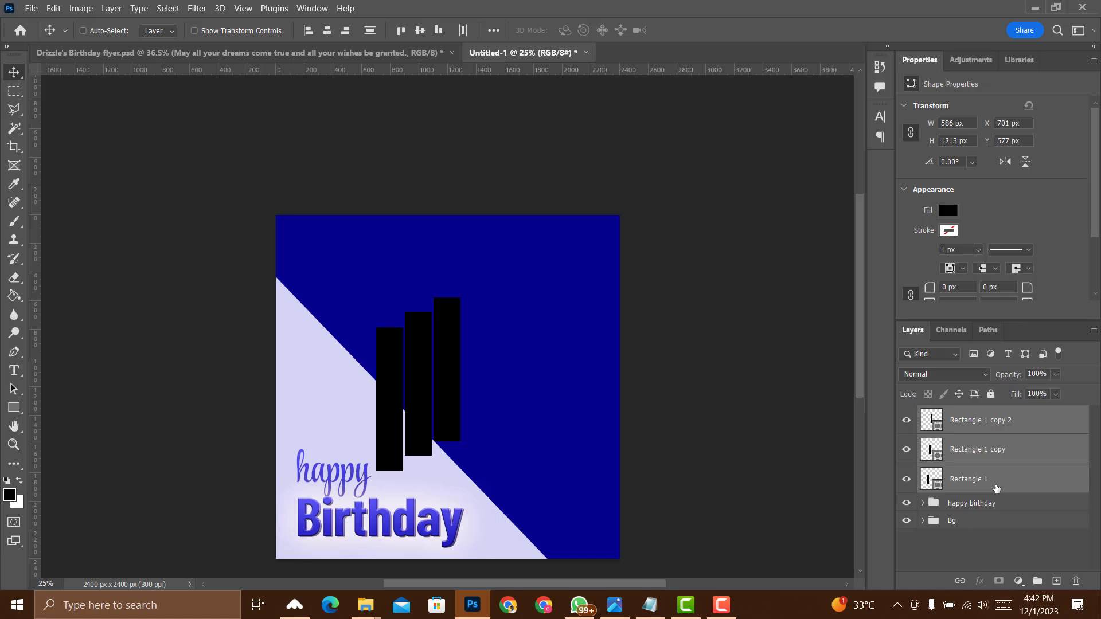
pyautogui.keyDown('alt'); pyautogui.click(456, 432); pyautogui.keyUp('alt')
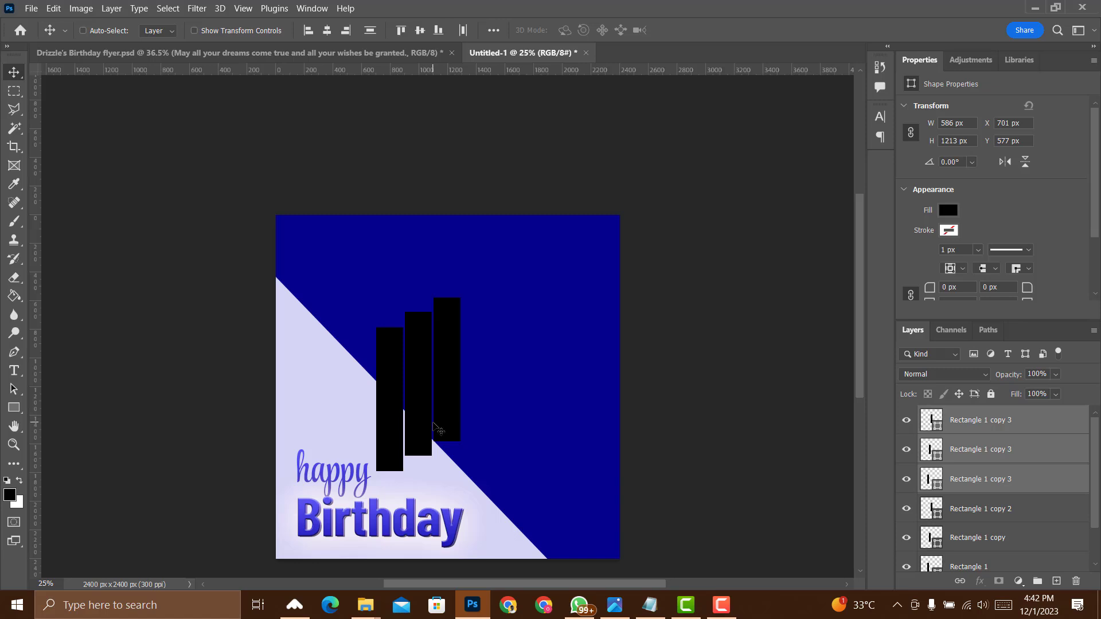
pyautogui.moveTo(435, 414); pyautogui.dragTo(514, 412)
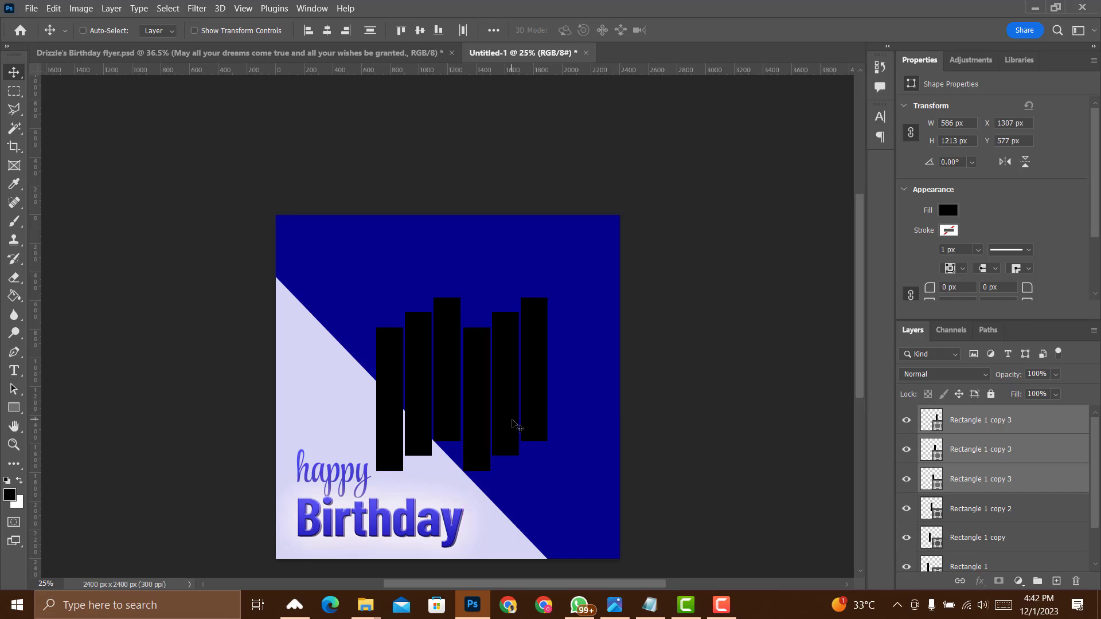
pyautogui.press('Left')
pyautogui.press('Left')
pyautogui.press('Left')
pyautogui.press('Left')
pyautogui.press('Left')
pyautogui.press('Left')
pyautogui.press('Left')
pyautogui.press('Left')
pyautogui.press('Left')
pyautogui.press('Left')
pyautogui.press('Left')
pyautogui.press('Left')
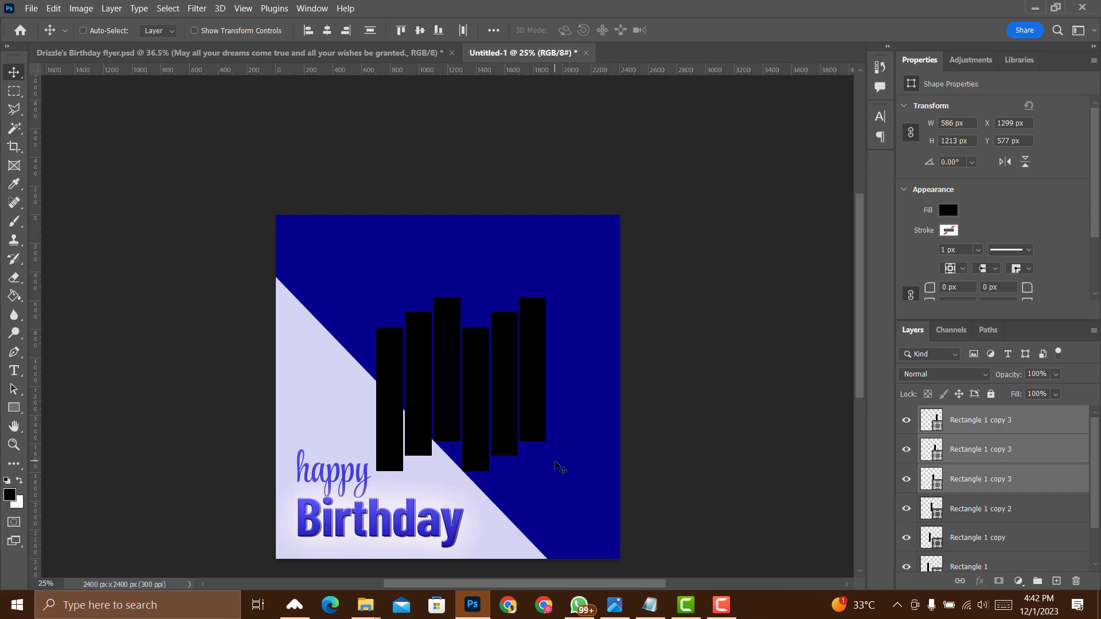
# - Select all six rectangle layers and distribute them horizontally
pyautogui.keyDown('ctrl'); pyautogui.click(1017, 514); pyautogui.keyUp('ctrl')
pyautogui.scroll(-1, 1016, 508)
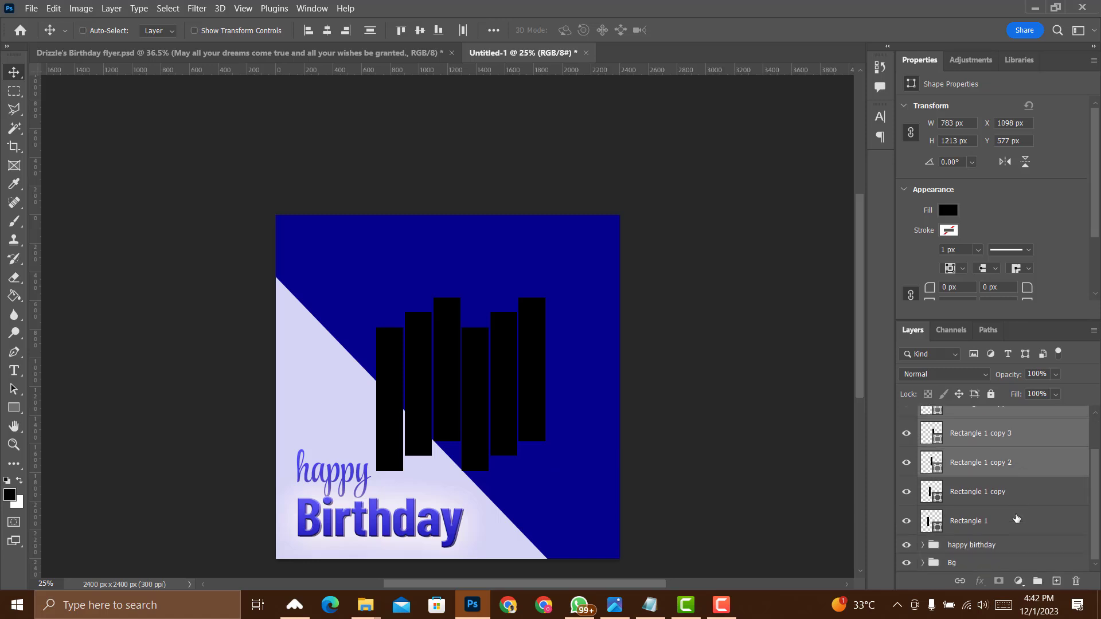
pyautogui.keyDown('ctrl'); pyautogui.click(1013, 503); pyautogui.keyUp('ctrl')
pyautogui.keyDown('ctrl'); pyautogui.click(1008, 521); pyautogui.keyUp('ctrl')
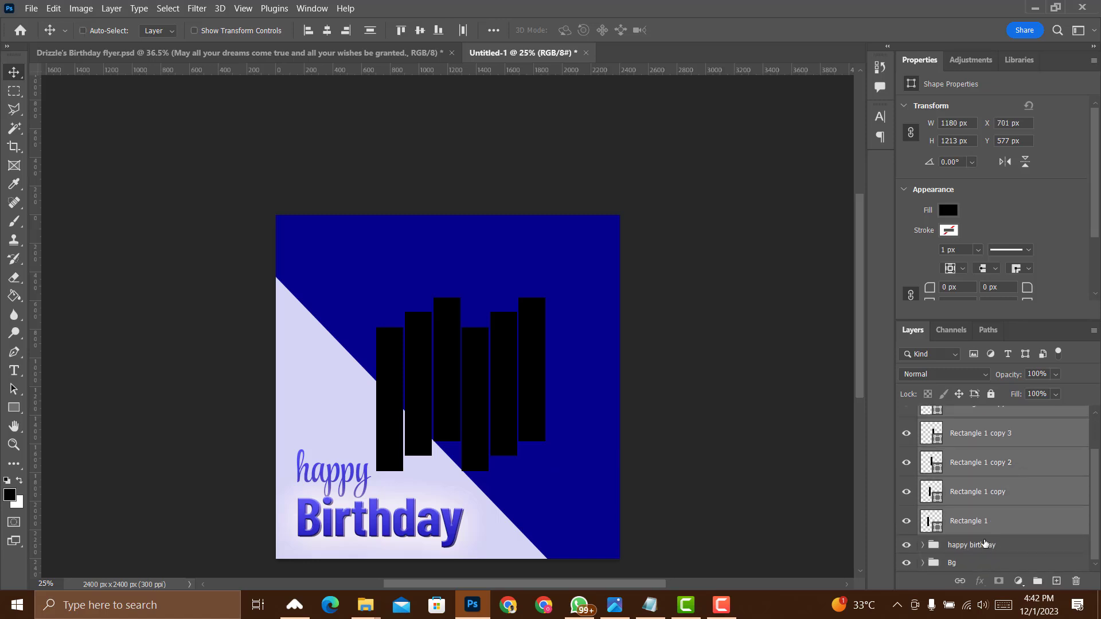
pyautogui.scroll(1, 992, 536)
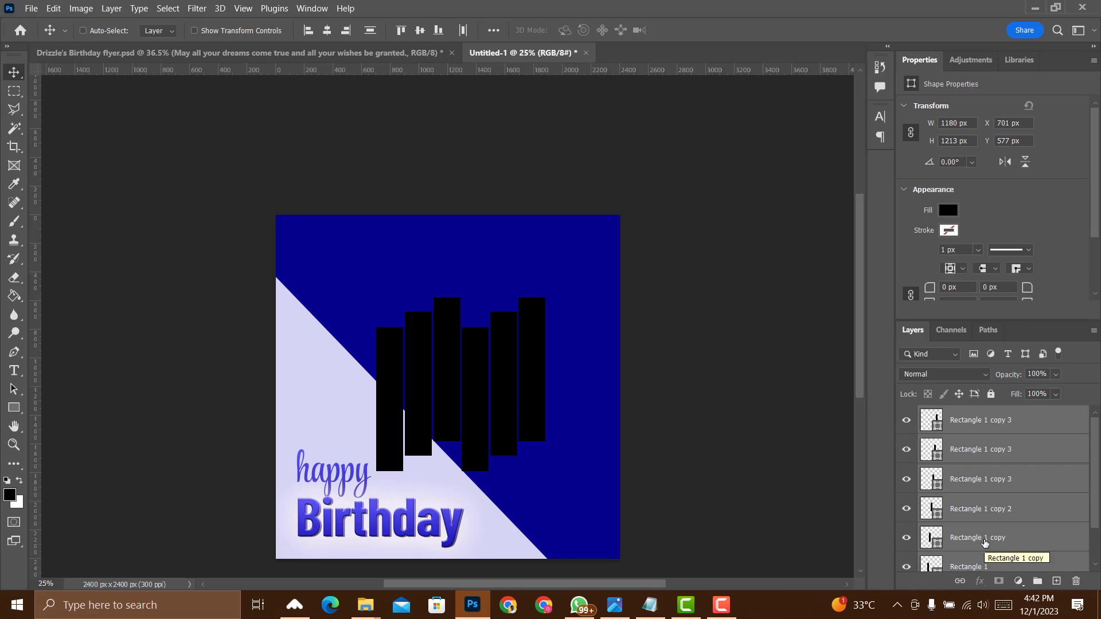
pyautogui.scroll(-1, 985, 542)
pyautogui.scroll(1, 985, 541)
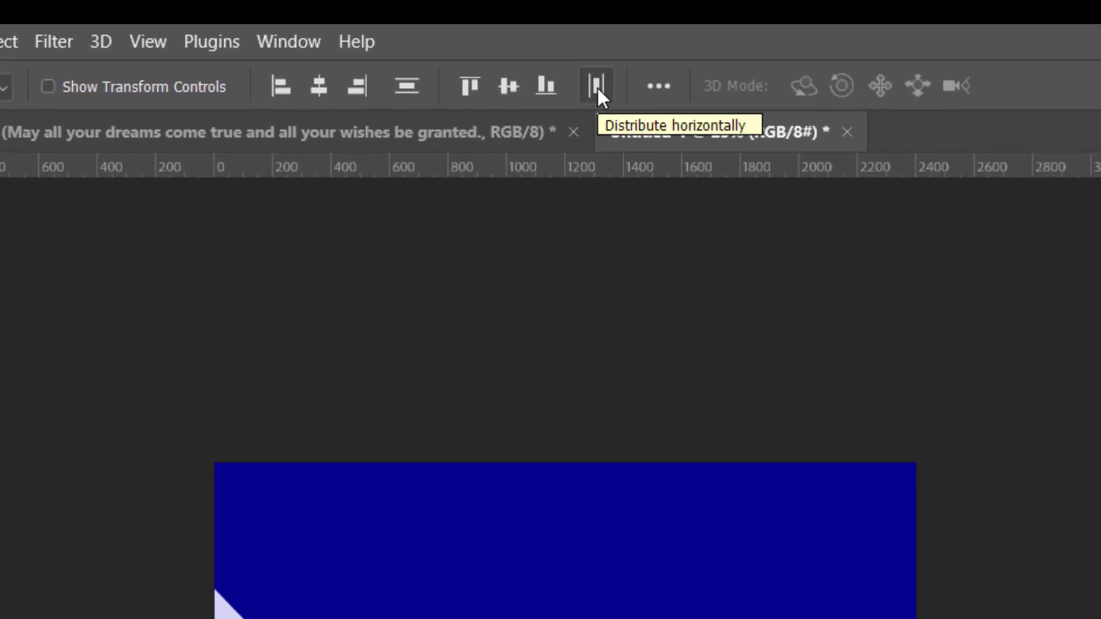
pyautogui.click(597, 86)
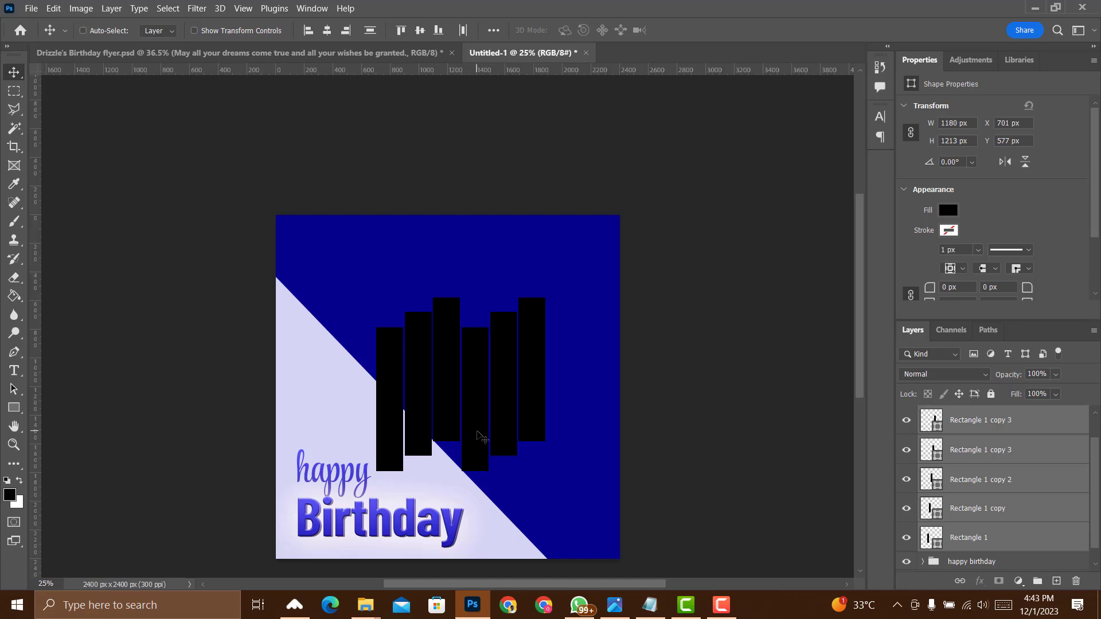
# - Merge the six rectangle layers into a single shape
pyautogui.click(982, 423)
pyautogui.keyDown('shift'); pyautogui.click(995, 540); pyautogui.keyUp('shift')
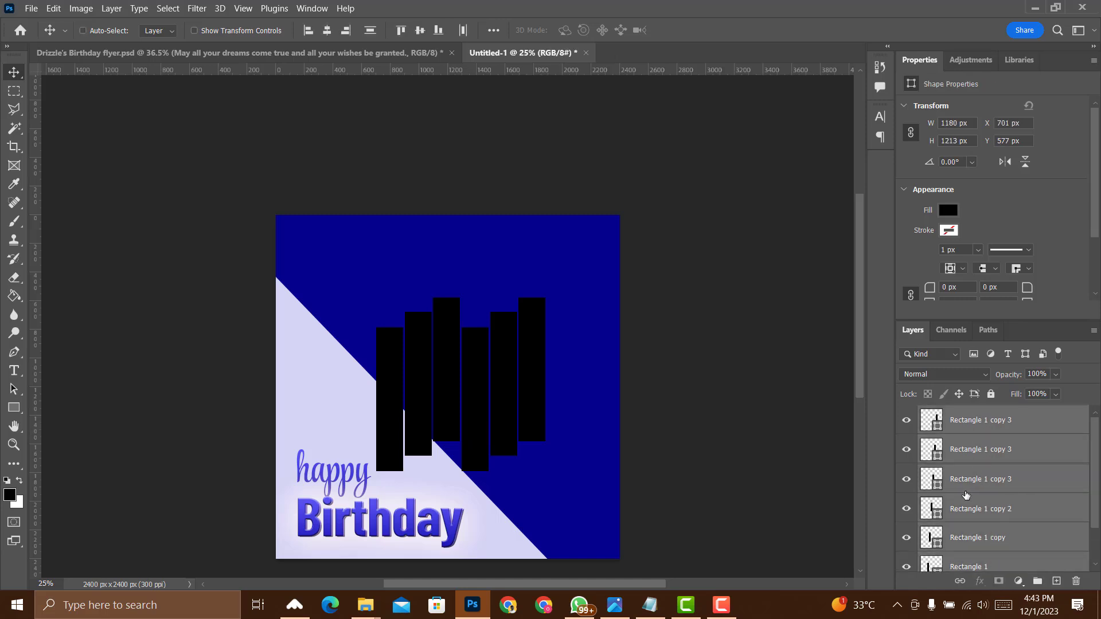
pyautogui.rightClick(966, 495)
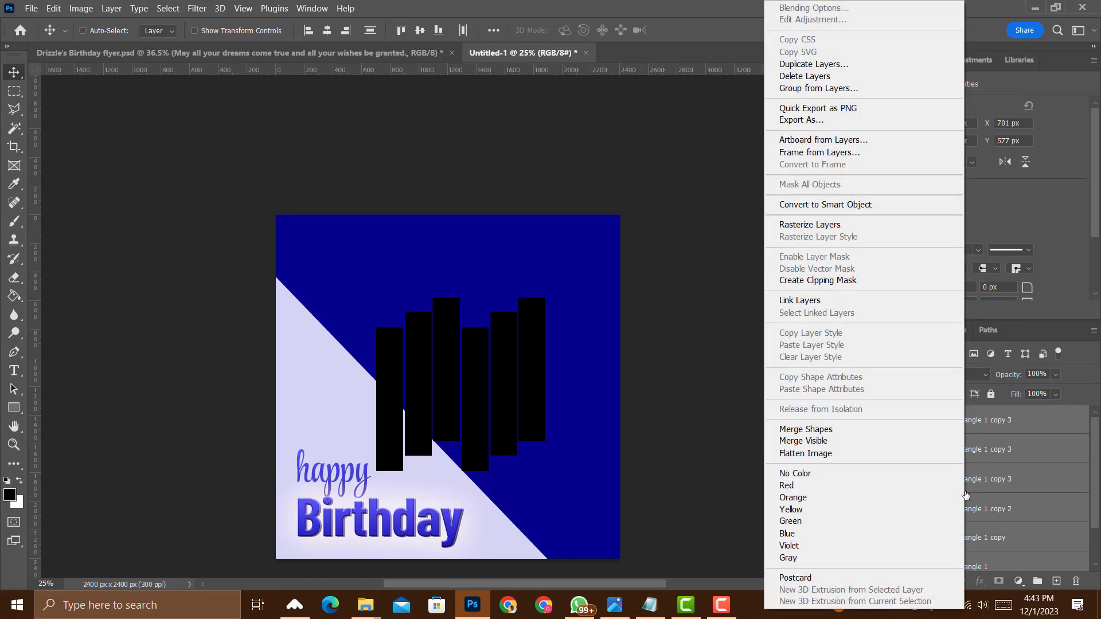
pyautogui.click(814, 434)
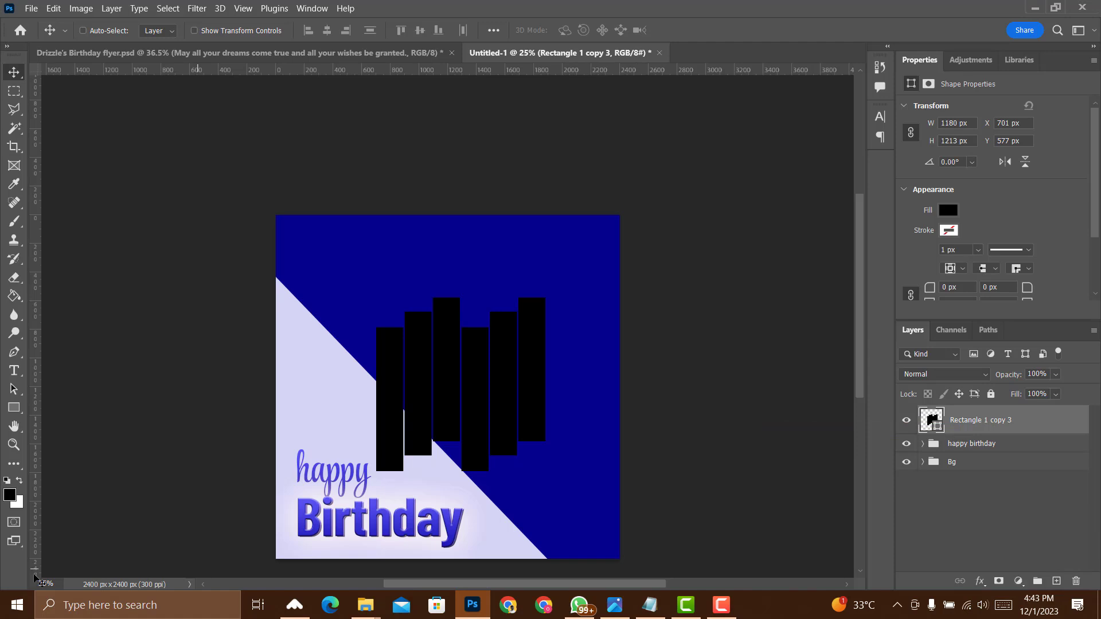
# - Rotate the merged bar shape to -45° so the bars run parallel to the diagonal edge
pyautogui.hotkey('ctrl', 't')
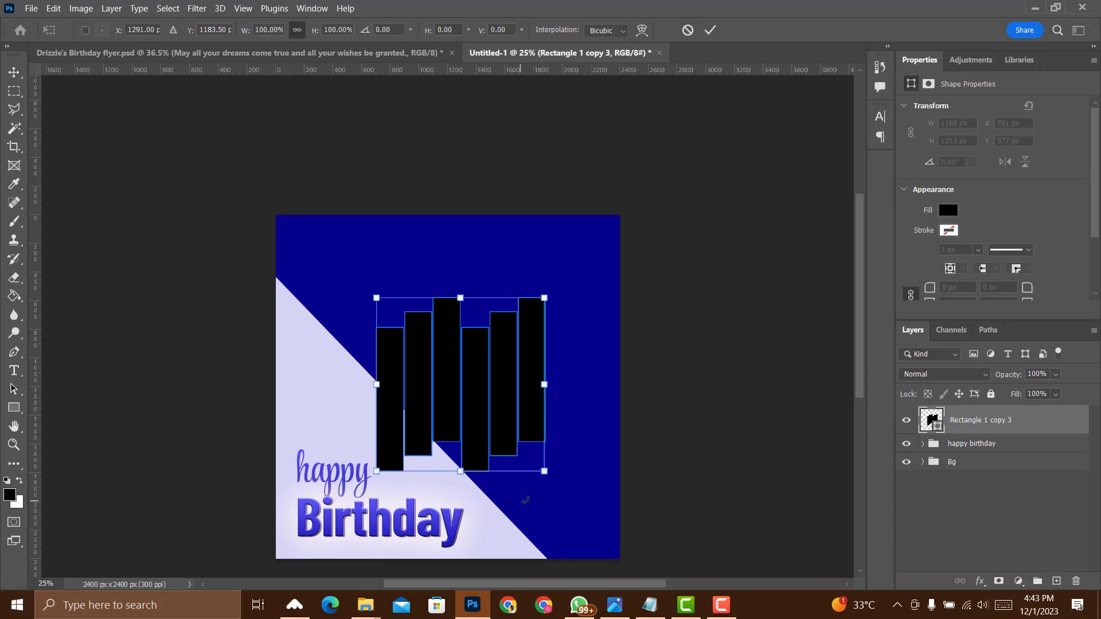
pyautogui.moveTo(554, 492); pyautogui.dragTo(545, 391)
pyautogui.click(710, 30)
# - Reposition the rotated bars at about X 552, Y 332 px so the gap of the lowest bar meets the diagonal edge
pyautogui.moveTo(462, 443); pyautogui.dragTo(459, 447)
pyautogui.hotkey('shift', 'Down')
pyautogui.hotkey('shift', 'Down')
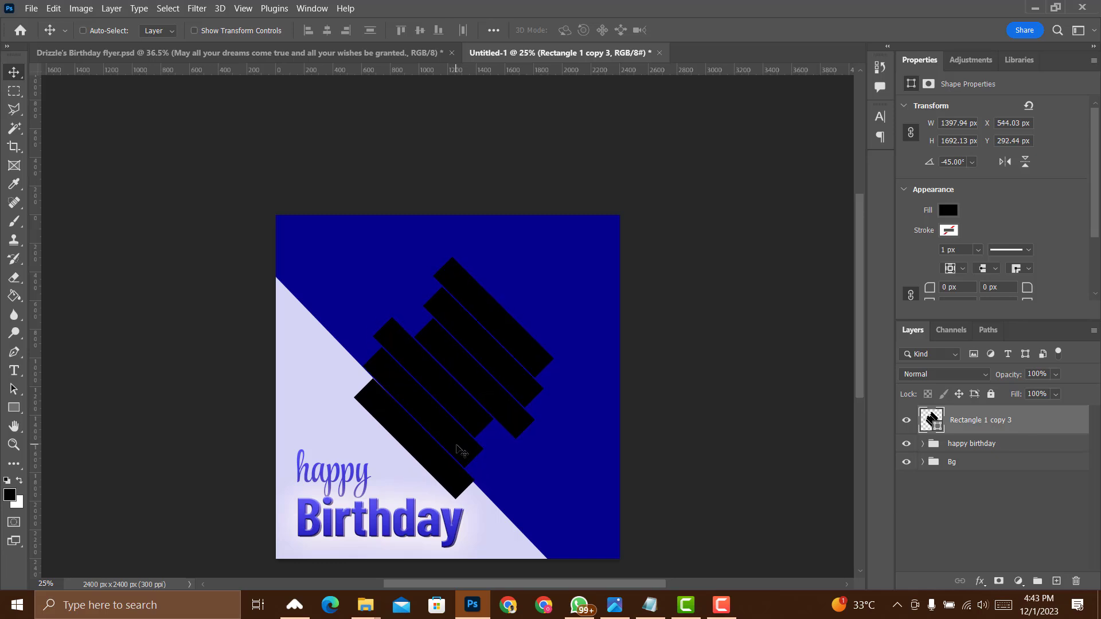
pyautogui.press('Right')
pyautogui.press('Right')
pyautogui.press('Right')
pyautogui.press('Right')
pyautogui.press('Right')
pyautogui.press('Right')
pyautogui.press('Right')
pyautogui.press('Right')
pyautogui.hotkey('shift', 'Down')
pyautogui.hotkey('shift', 'Down')
pyautogui.press('Down')
pyautogui.press('Down')
pyautogui.press('Down')
pyautogui.press('Down')
pyautogui.press('Down')
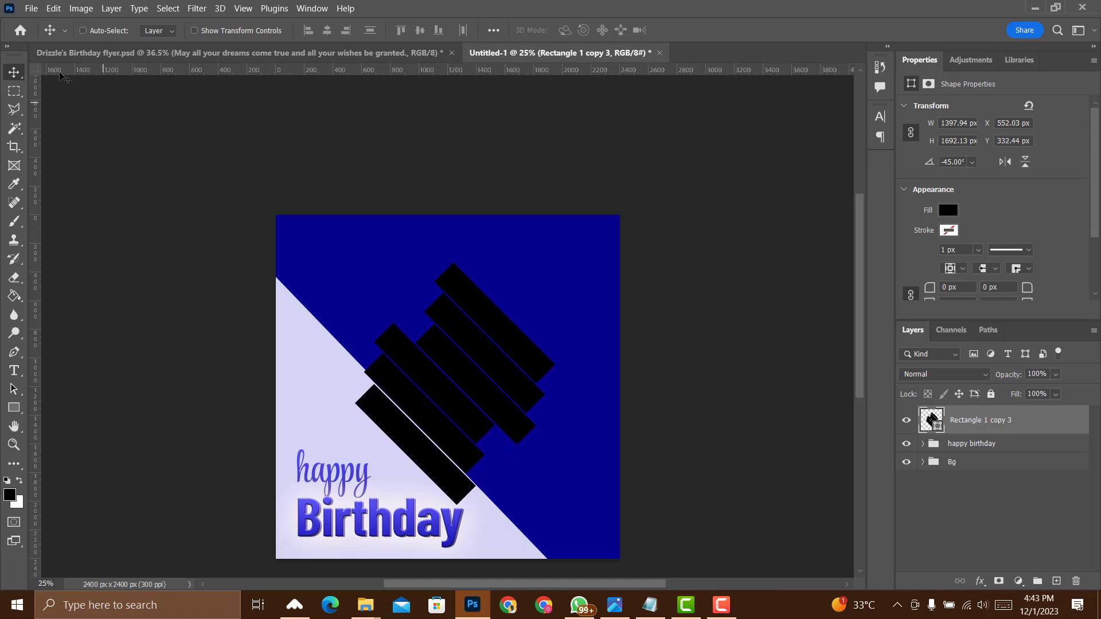
# - Place the photo "WhatsApp Image 2023-11-30 at 19.14.39_3575538d" as an embedded image above the bar shape
pyautogui.click(31, 8)
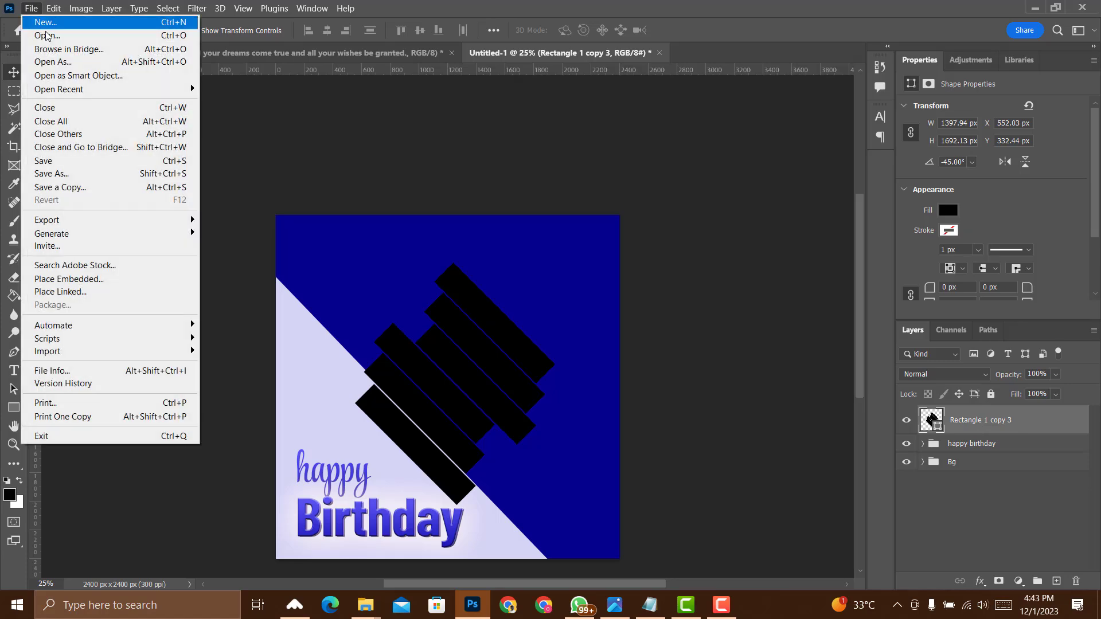
pyautogui.click(98, 280)
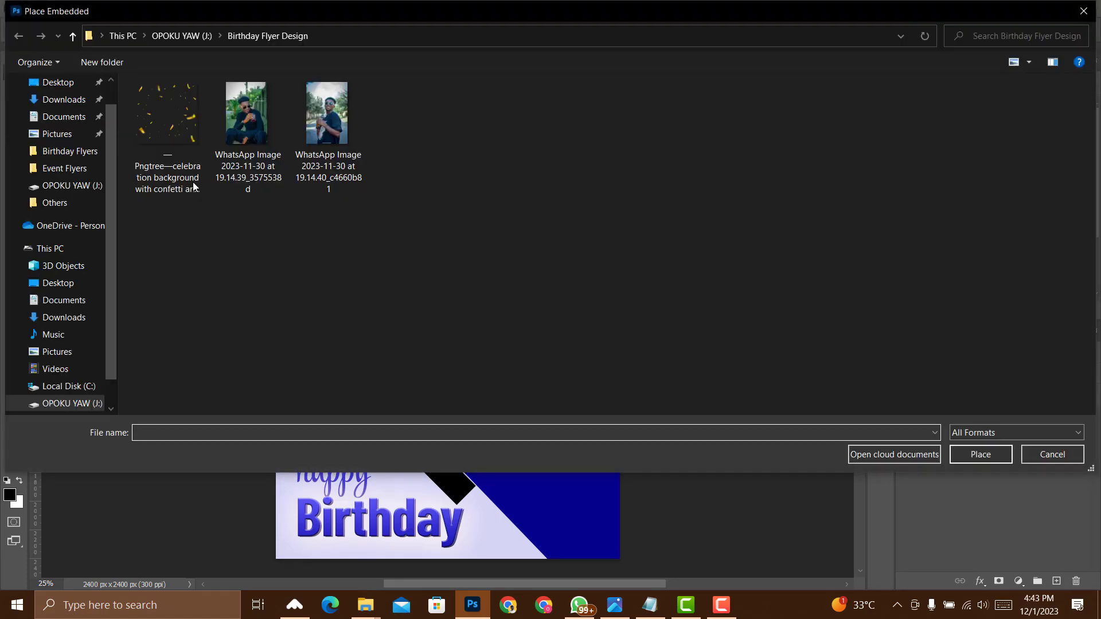
pyautogui.click(271, 115)
pyautogui.doubleClick(270, 116)
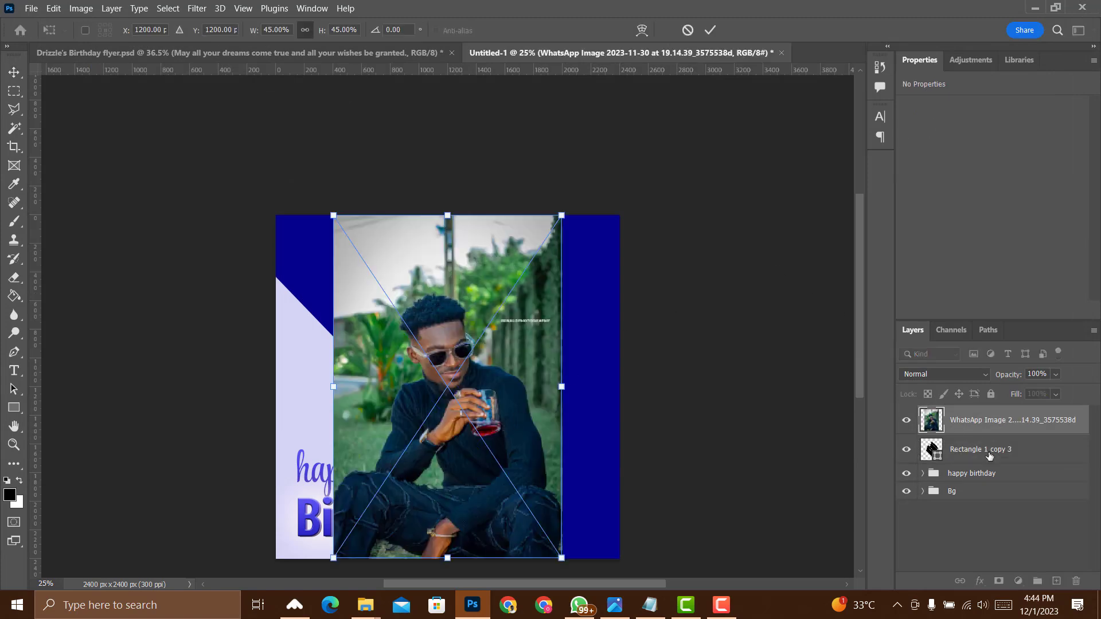
pyautogui.press('Return')
# - Clip the photo to the merged bar shape and shift it to about X 451, Y 78 px within the bars
pyautogui.keyDown('alt'); pyautogui.click(989, 434); pyautogui.keyUp('alt')
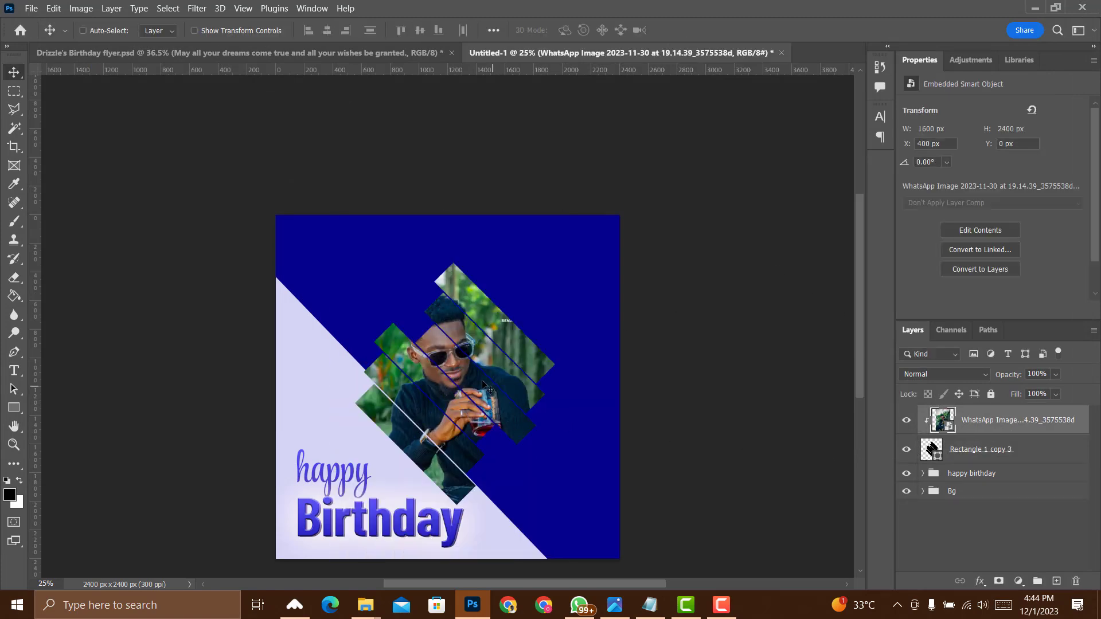
pyautogui.moveTo(485, 381); pyautogui.dragTo(498, 404)
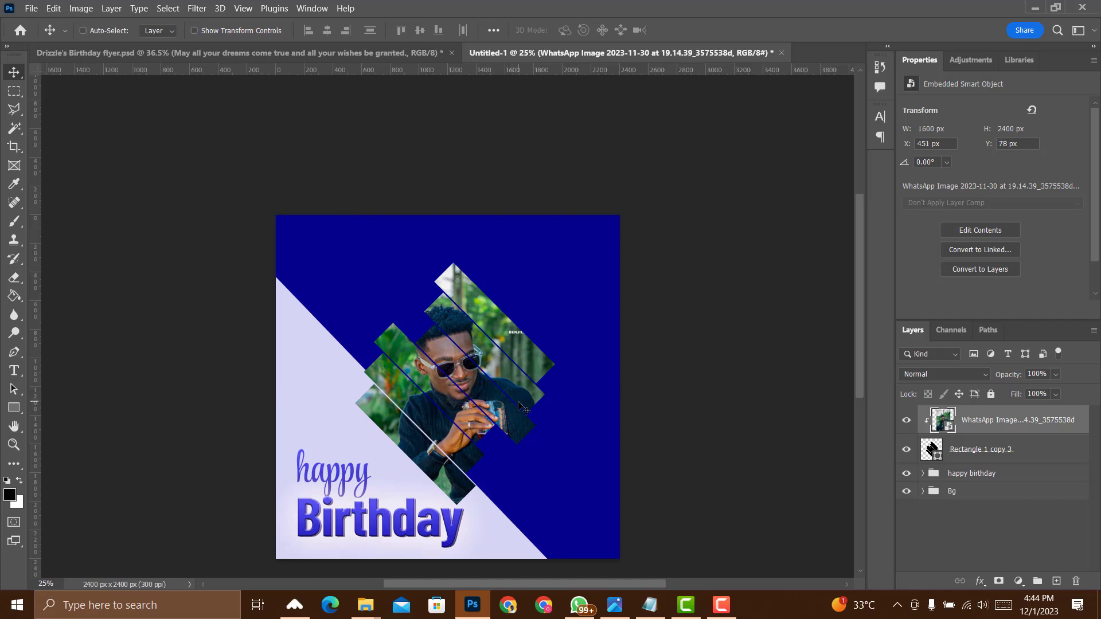
# - Scale the clipped photo down about its centre to about 1450 x 2176 px within the diagonal bars
pyautogui.scroll(2, 612, 431)
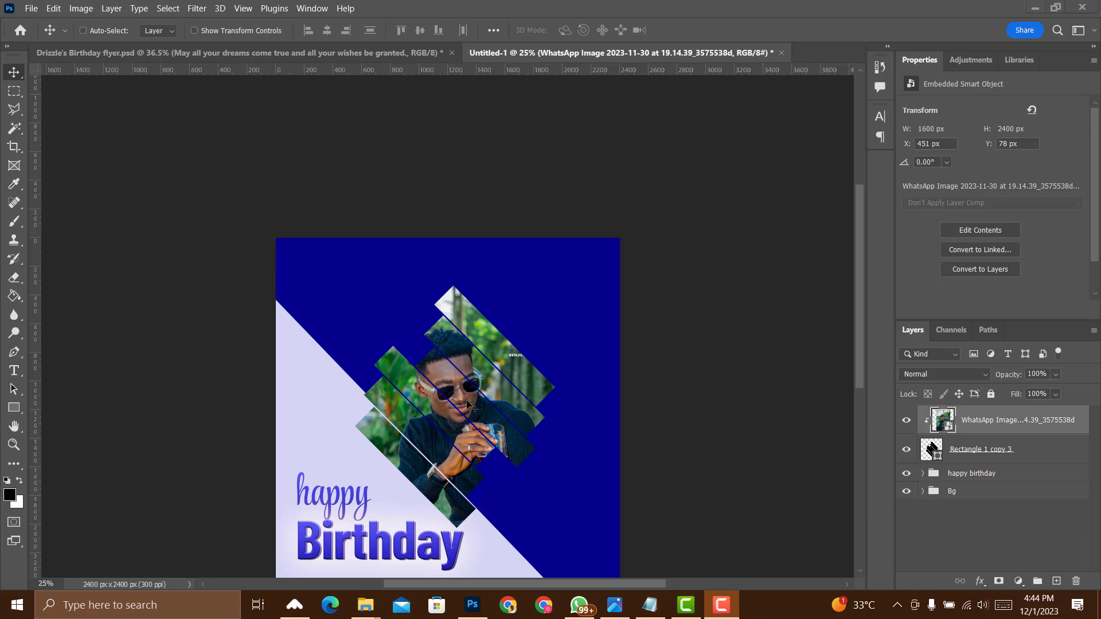
pyautogui.hotkey('ctrl', 't')
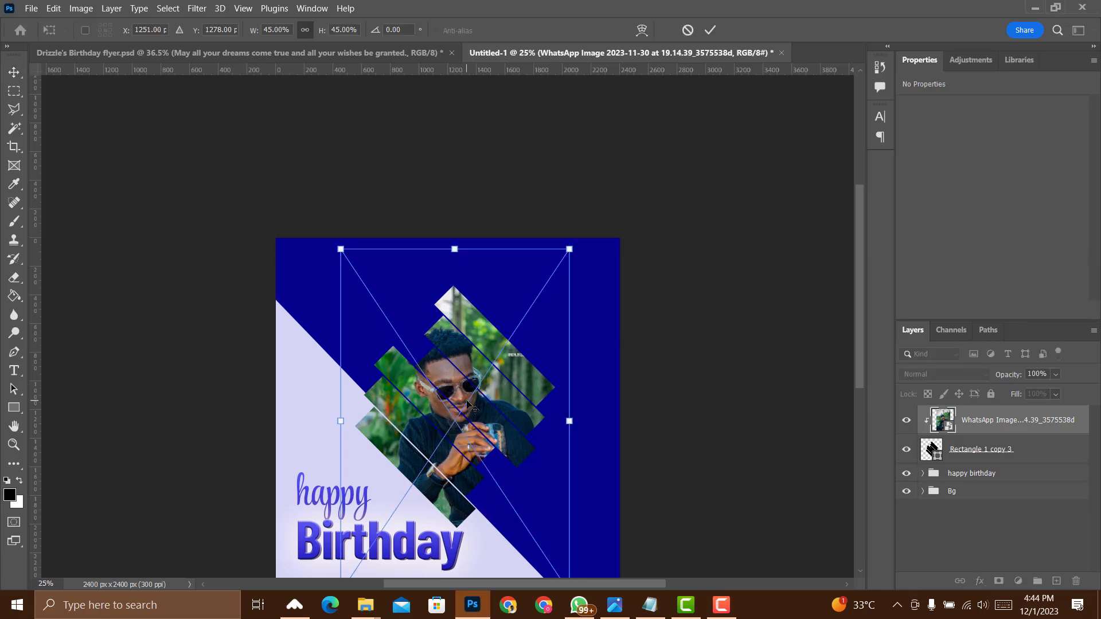
pyautogui.moveTo(569, 248); pyautogui.dragTo(551, 256)
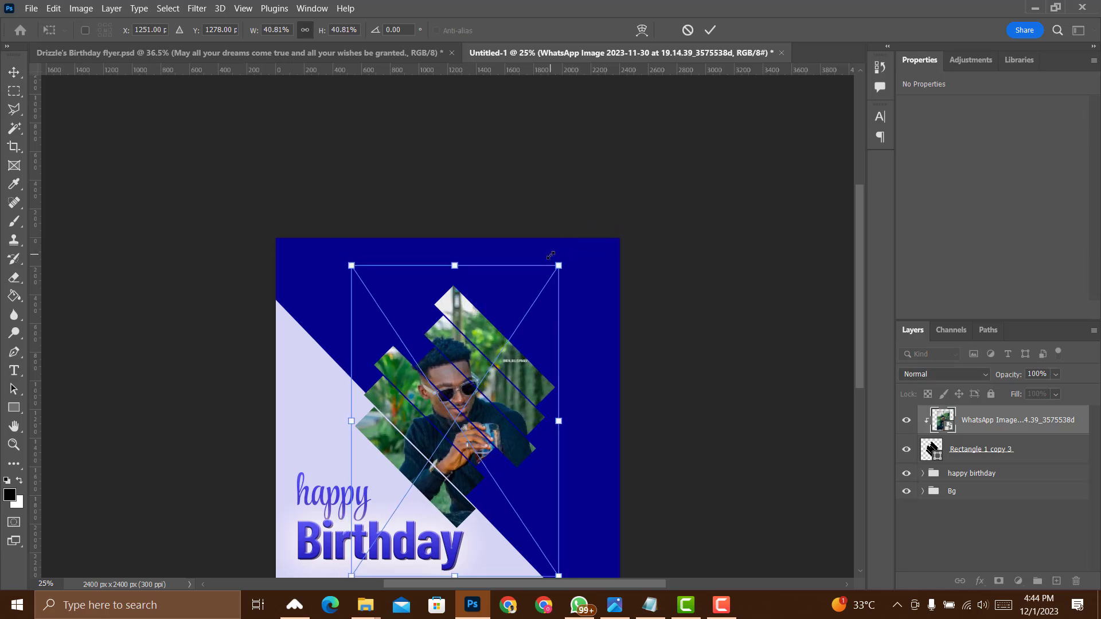
pyautogui.press('Return')
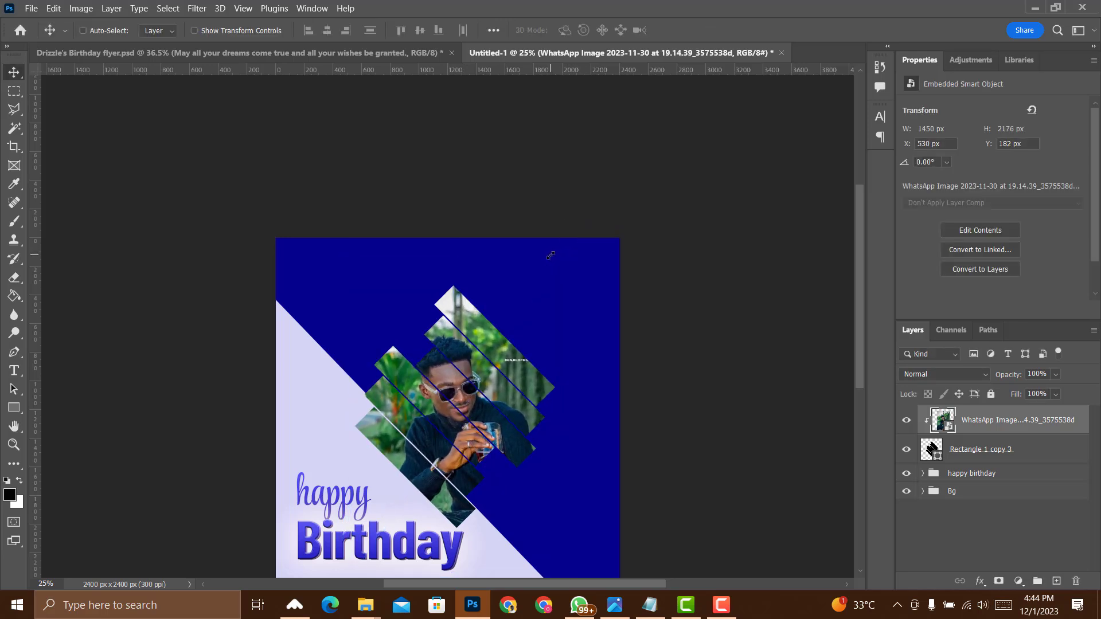
pyautogui.scroll(-1, 488, 405)
pyautogui.scroll(1, 488, 405)
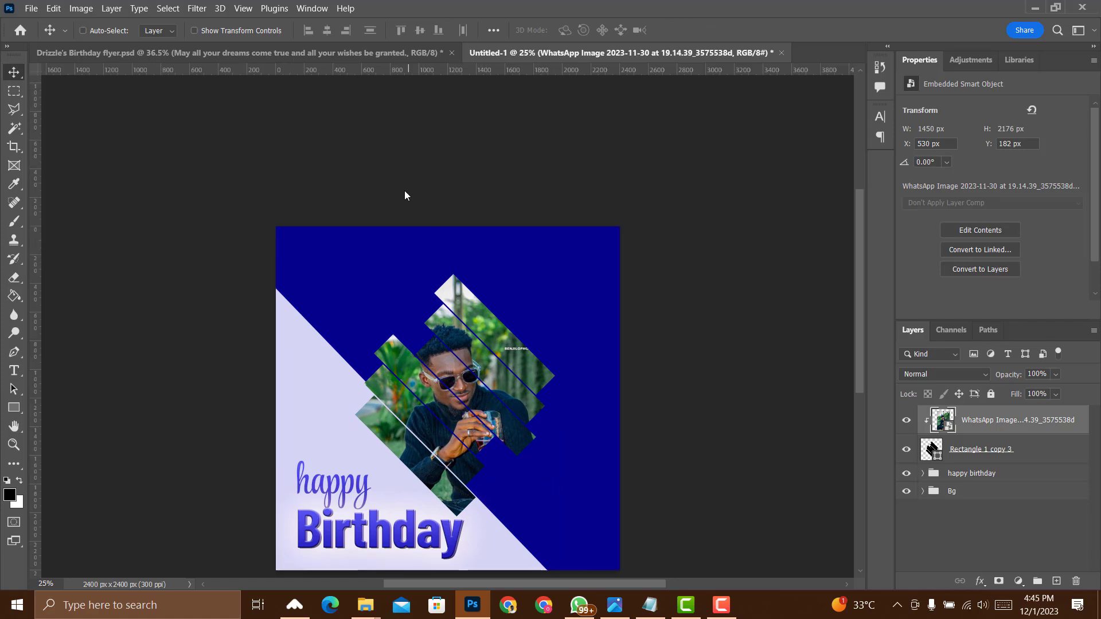
pyautogui.scroll(-1, 530, 415)
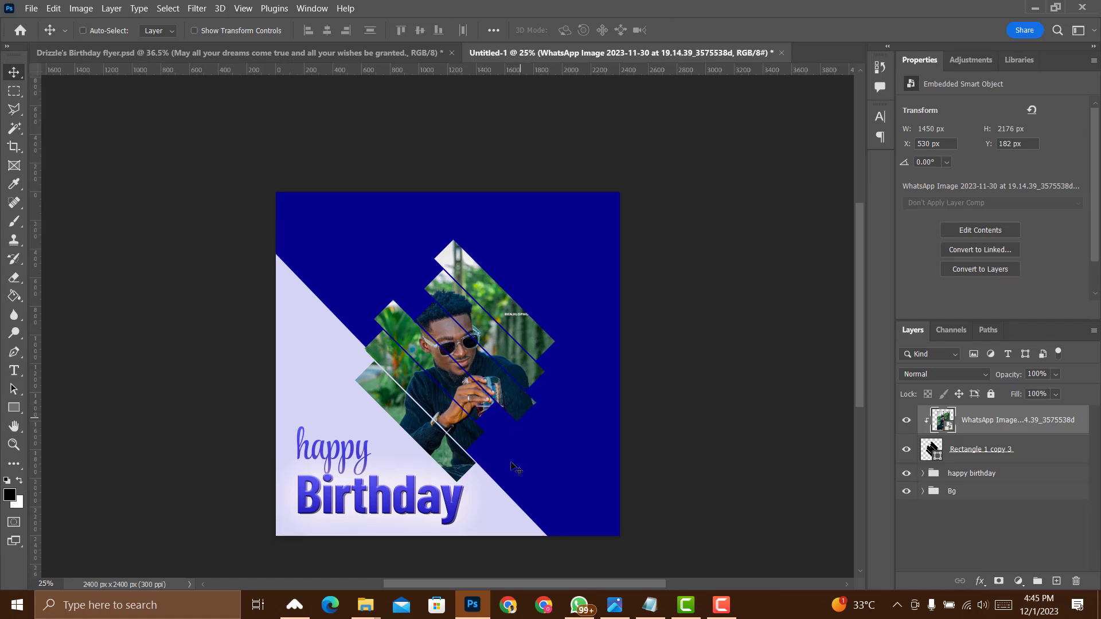
# - Group the photo and the bar shape layers and name the group "image"
pyautogui.click(1029, 449)
pyautogui.hotkey('ctrl', 'g')
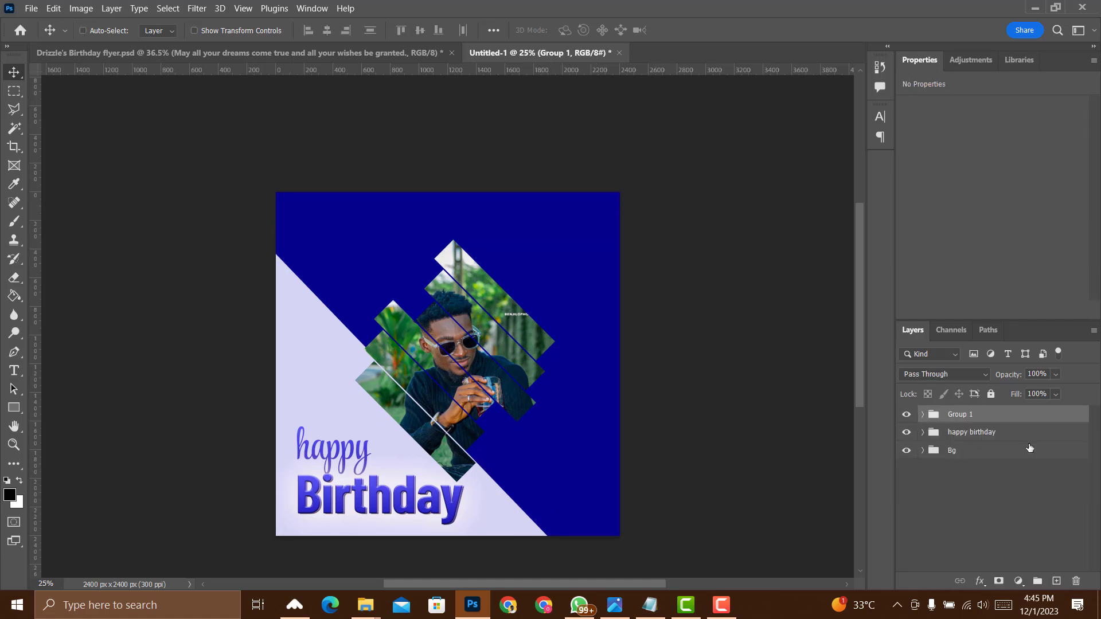
pyautogui.doubleClick(972, 422)
pyautogui.write('image')
pyautogui.press('Return')
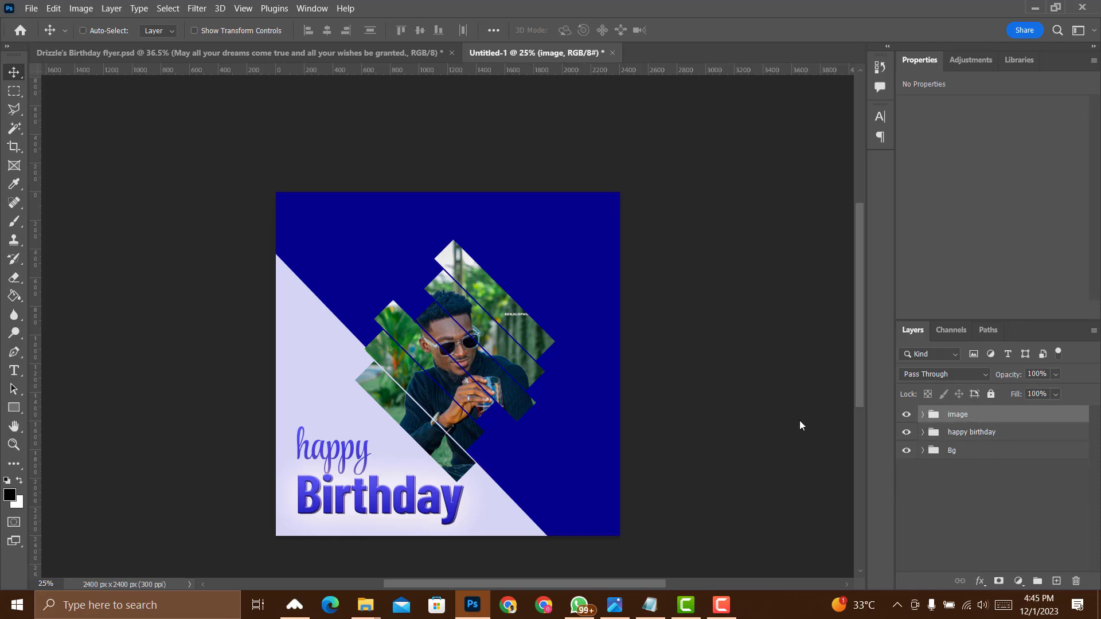
# - Draw a triangle about 54 x 89 px just after the word "Birthday" with a blue fill and no stroke
pyautogui.click(14, 408)
pyautogui.click(64, 434)
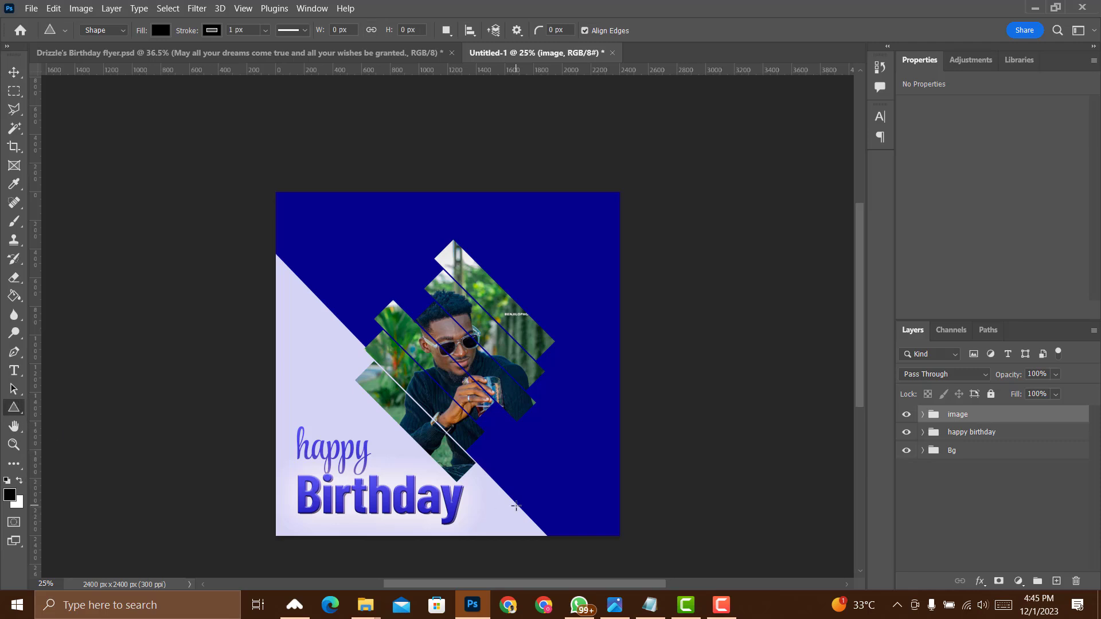
pyautogui.moveTo(480, 499); pyautogui.dragTo(486, 510)
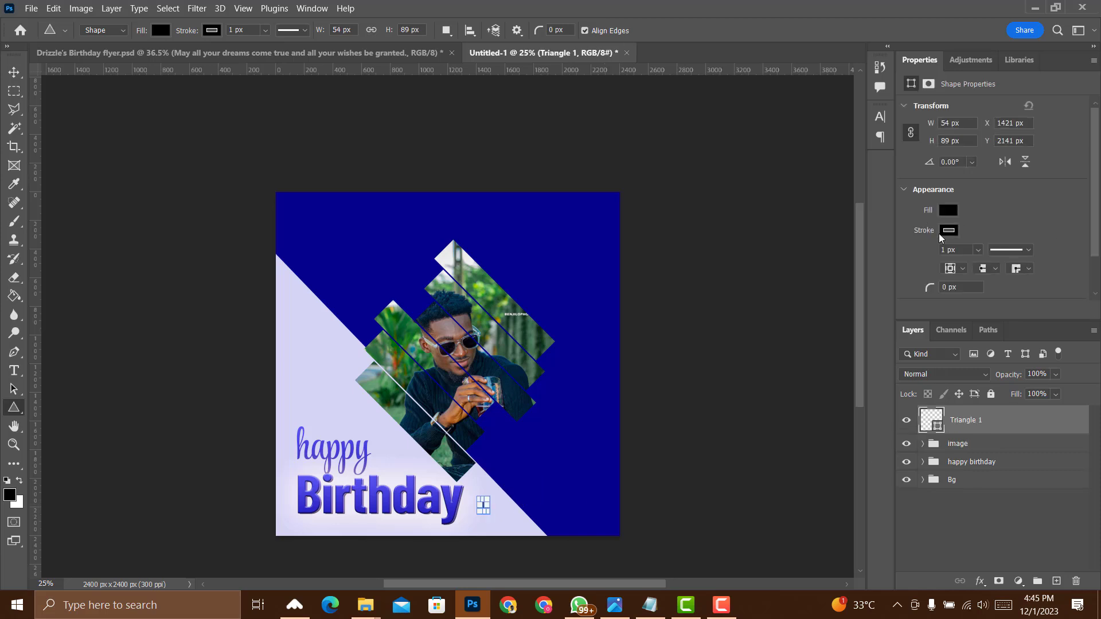
pyautogui.click(952, 211)
pyautogui.click(953, 210)
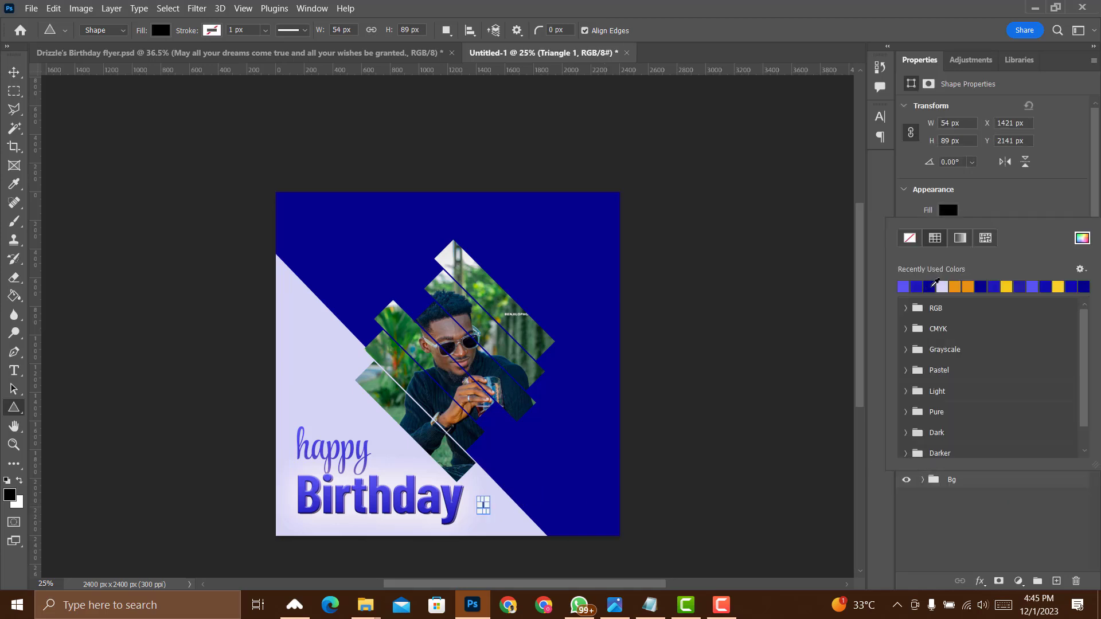
pyautogui.click(924, 285)
pyautogui.click(869, 242)
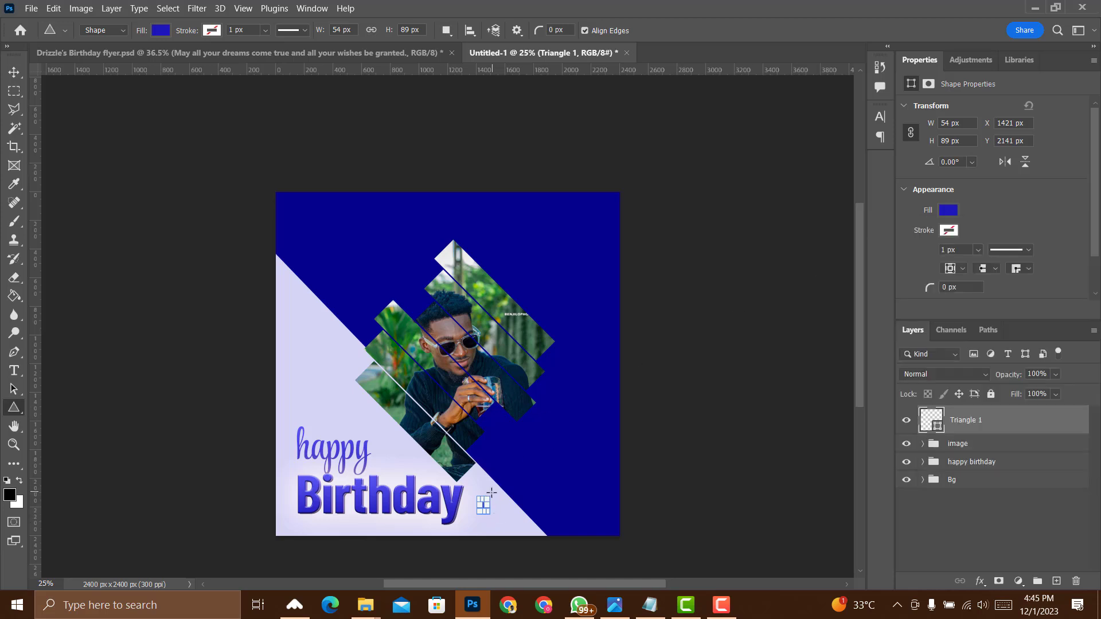
# - Rotate the triangle to 90° so it points away from "Birthday" and nudge it to about X 1403.5, Y 2134.5 px
pyautogui.moveTo(487, 524); pyautogui.dragTo(460, 515)
pyautogui.press('Return')
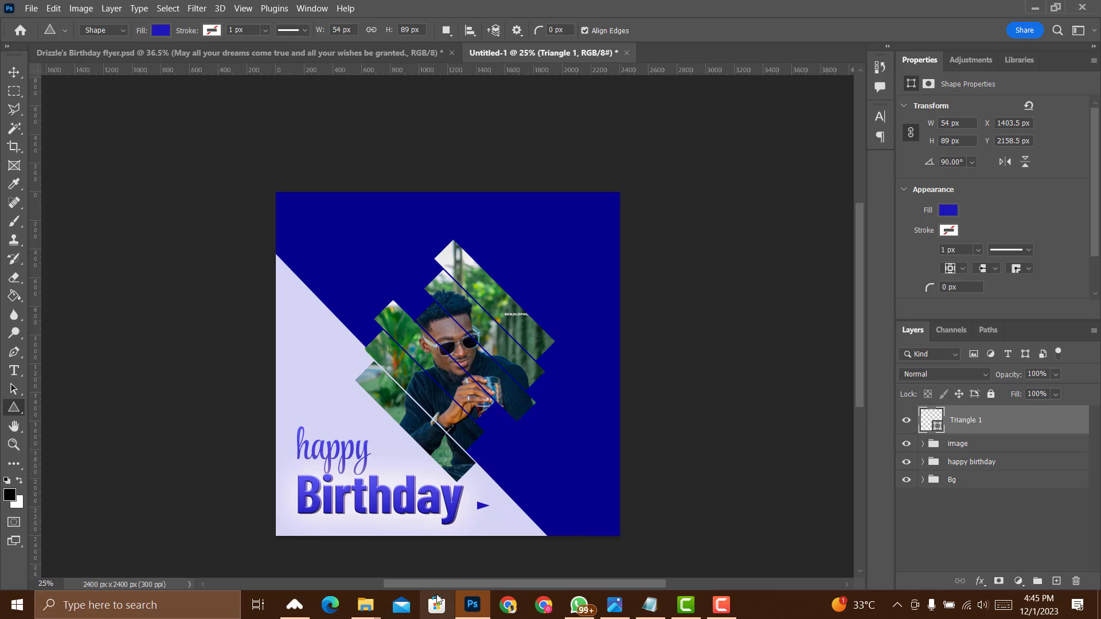
pyautogui.press('Up')
pyautogui.press('Up')
pyautogui.press('Up')
pyautogui.press('v')
pyautogui.press('Right')
pyautogui.press('Right')
pyautogui.press('Up')
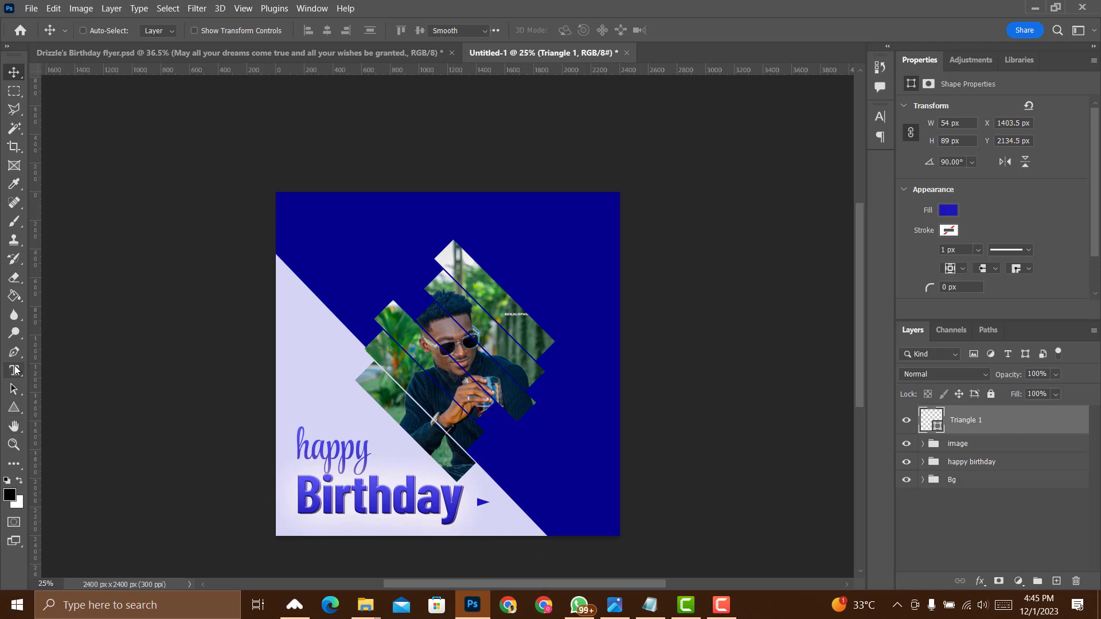
# - Copy the celebrant's name from the Notepad notes and paste it as a new text line beside the triangle
pyautogui.click(14, 371)
pyautogui.click(650, 605)
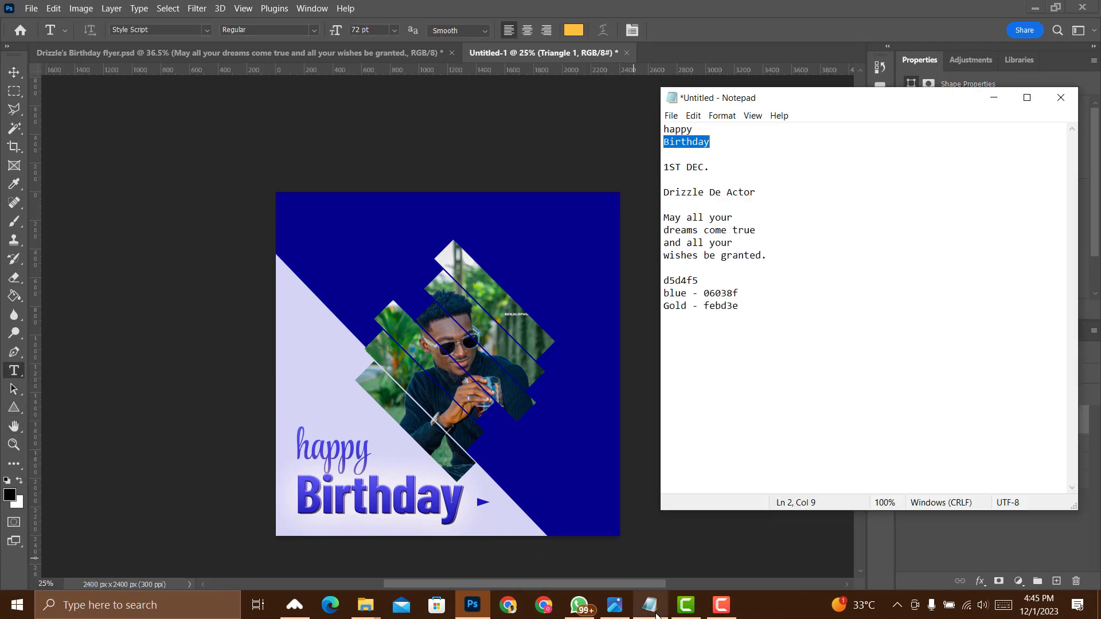
pyautogui.click(664, 192)
pyautogui.moveTo(665, 192); pyautogui.dragTo(751, 192)
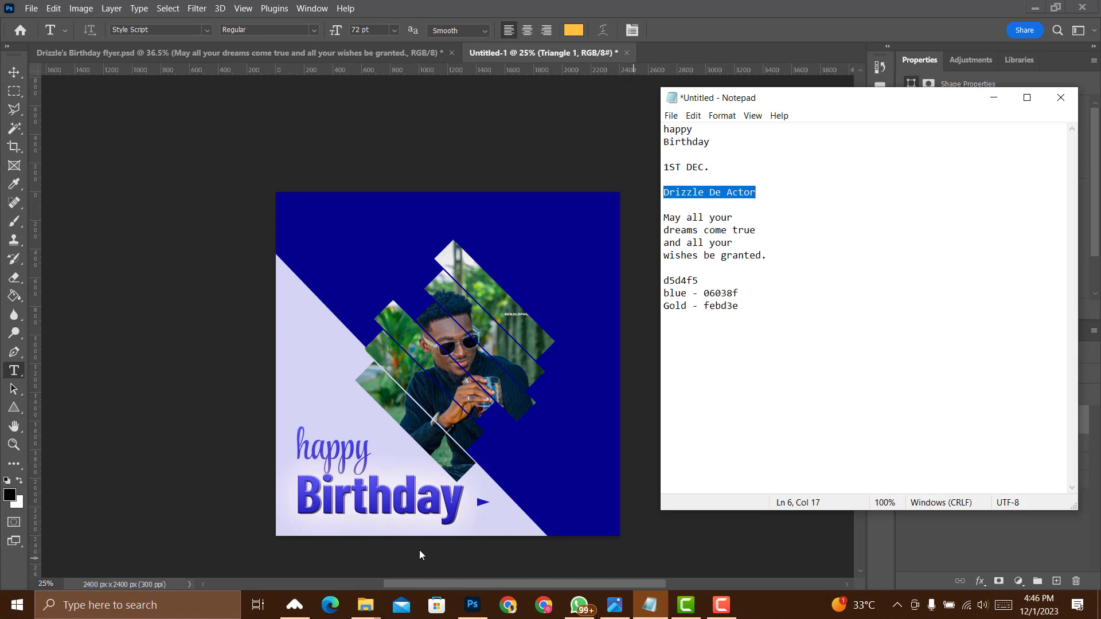
pyautogui.hotkey('alt', 'Tab')
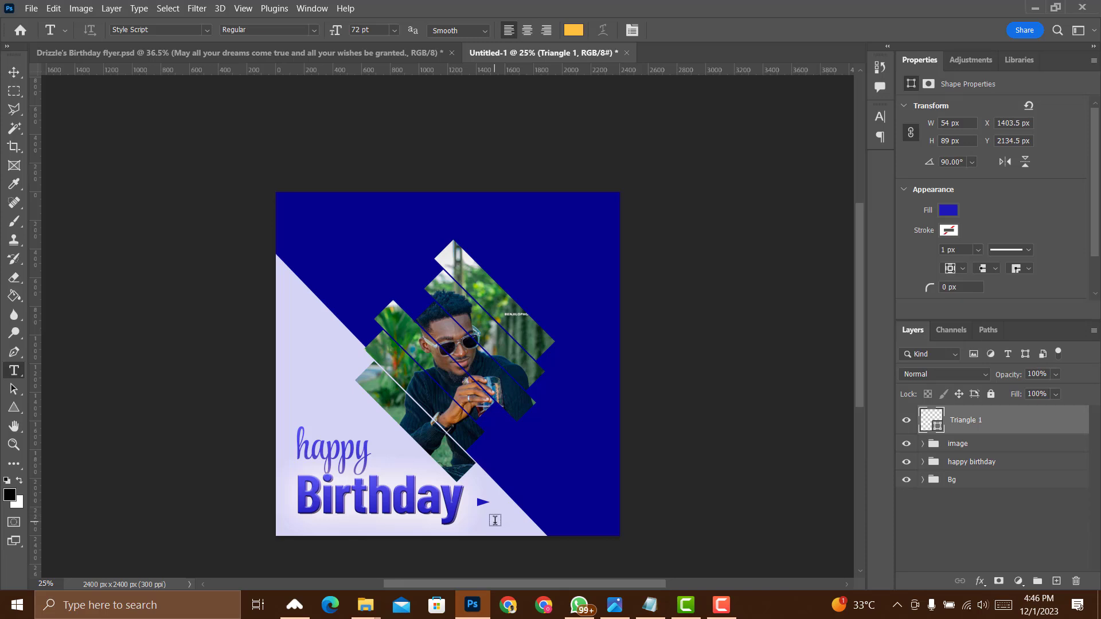
pyautogui.click(495, 520)
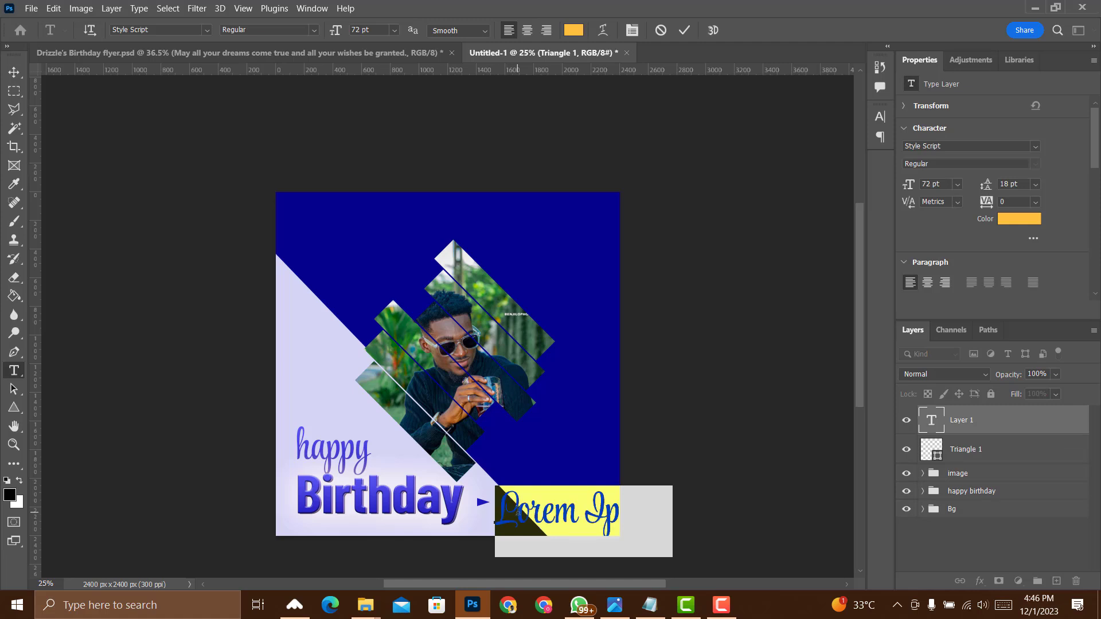
pyautogui.hotkey('ctrl', 'v')
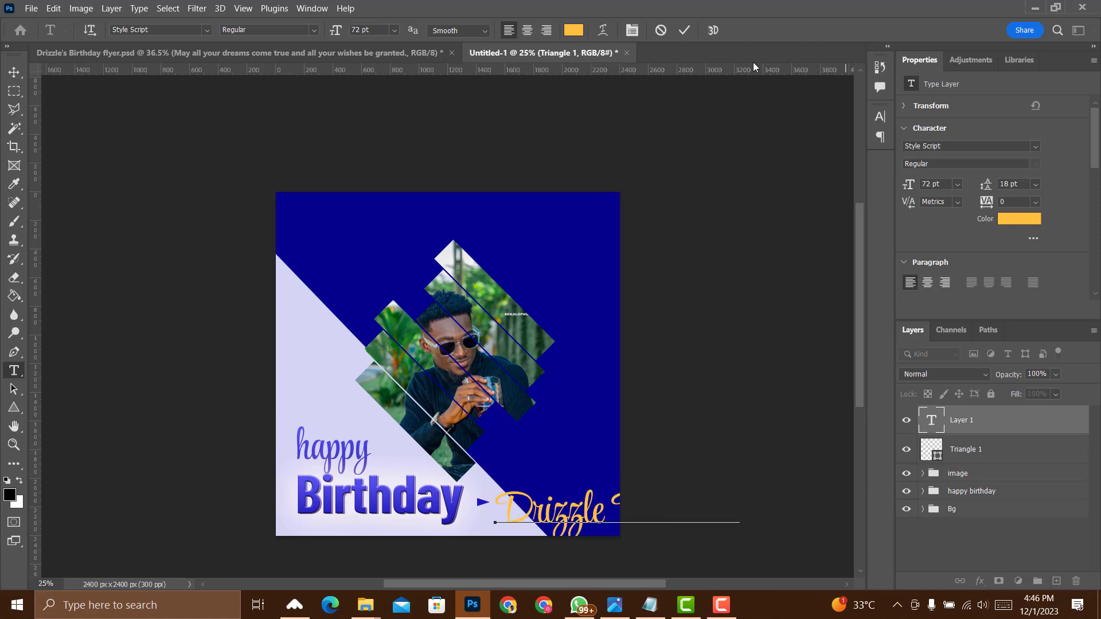
pyautogui.click(684, 30)
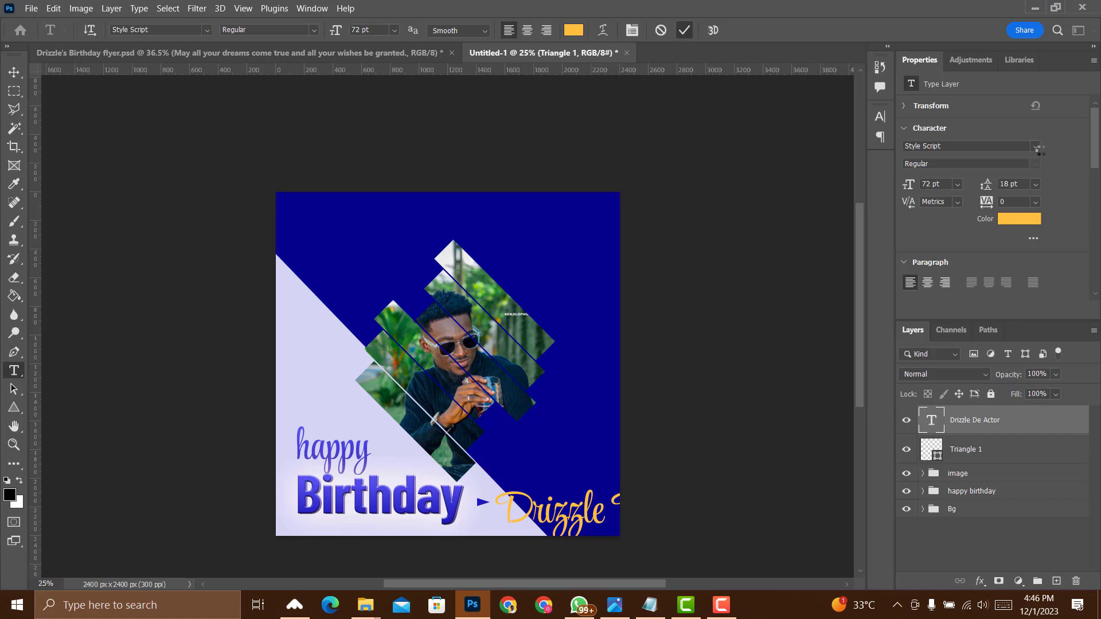
# - Set the celebrant's name text to Barlow Condensed Bold at 36 pt
pyautogui.click(1036, 147)
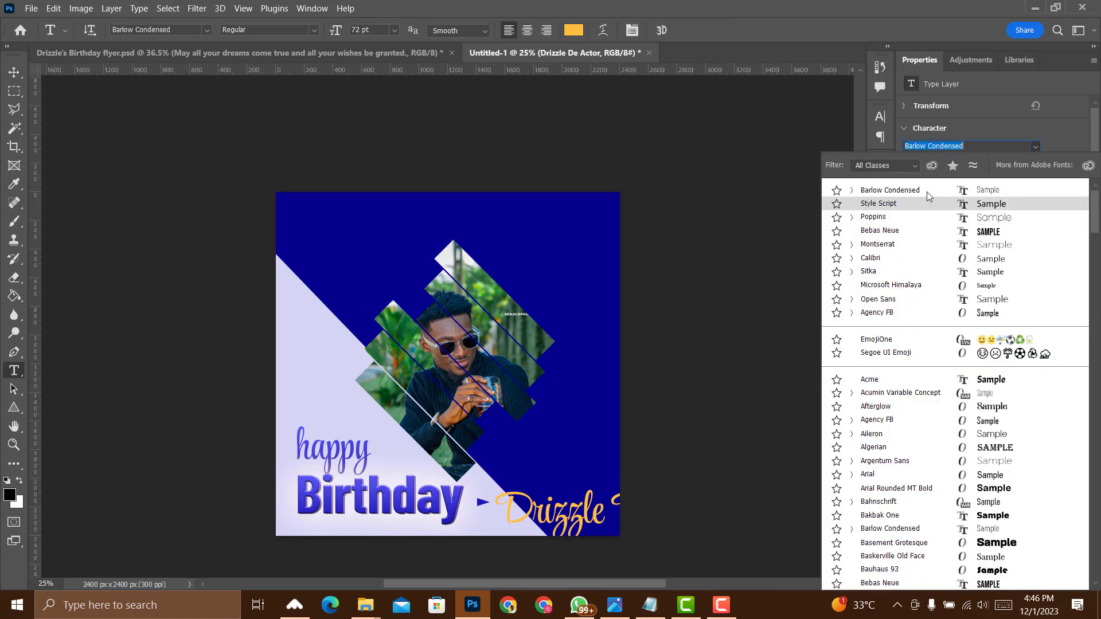
pyautogui.click(879, 191)
pyautogui.click(1031, 162)
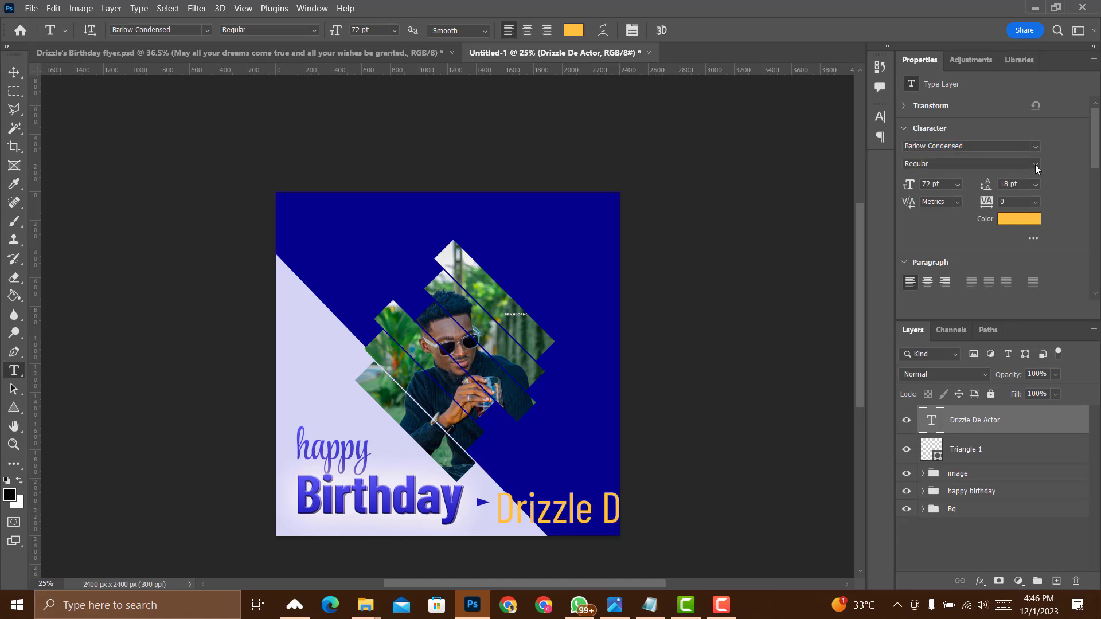
pyautogui.click(951, 315)
pyautogui.click(957, 187)
pyautogui.click(946, 304)
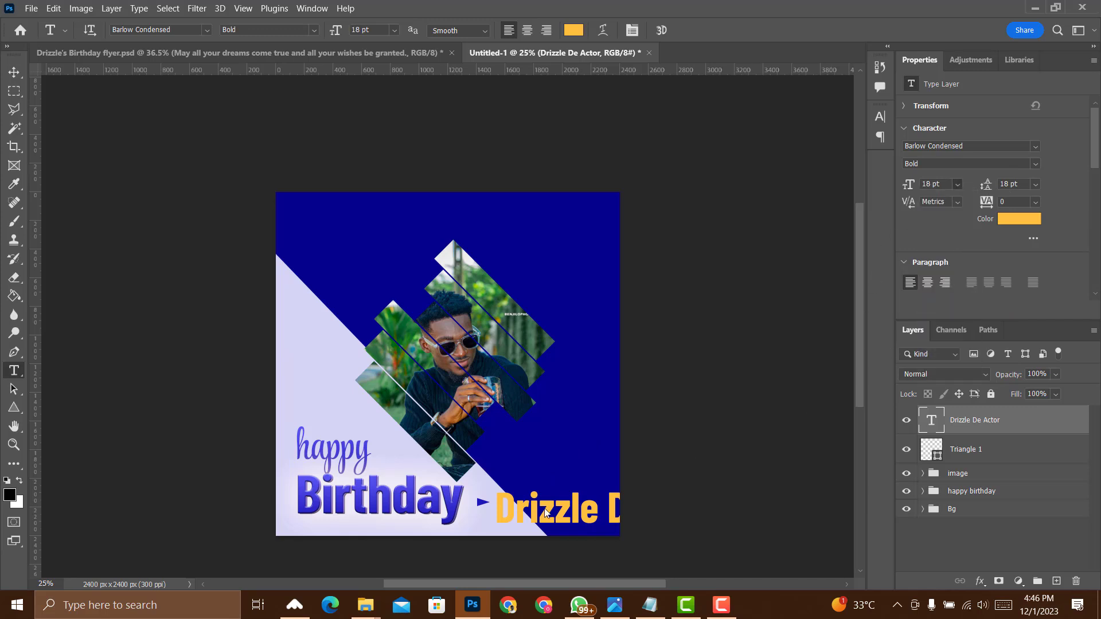
pyautogui.click(958, 185)
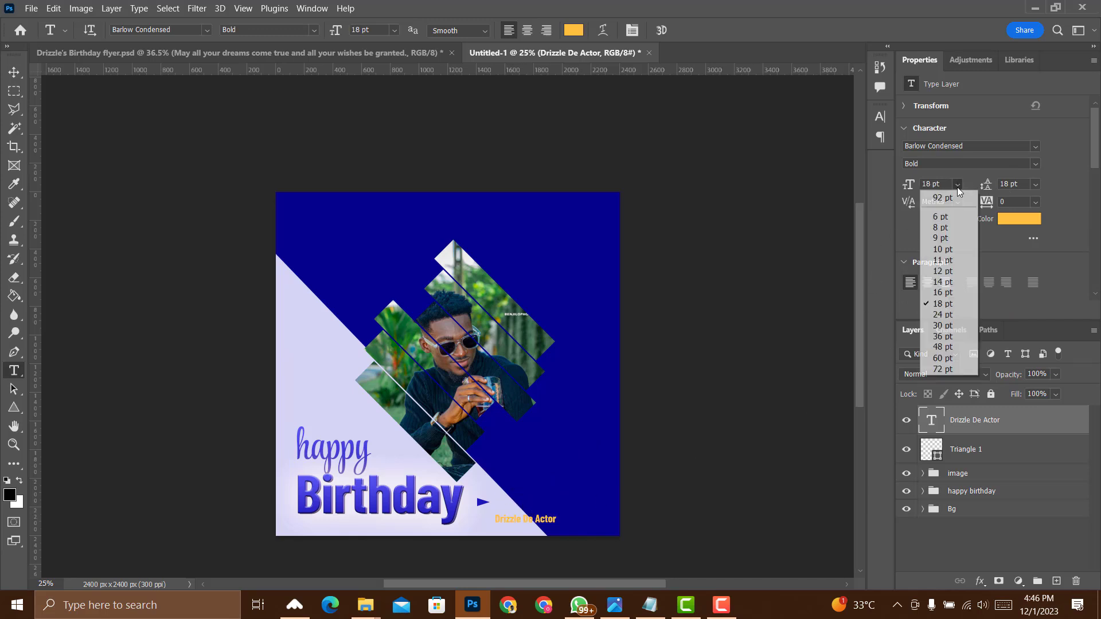
pyautogui.click(943, 336)
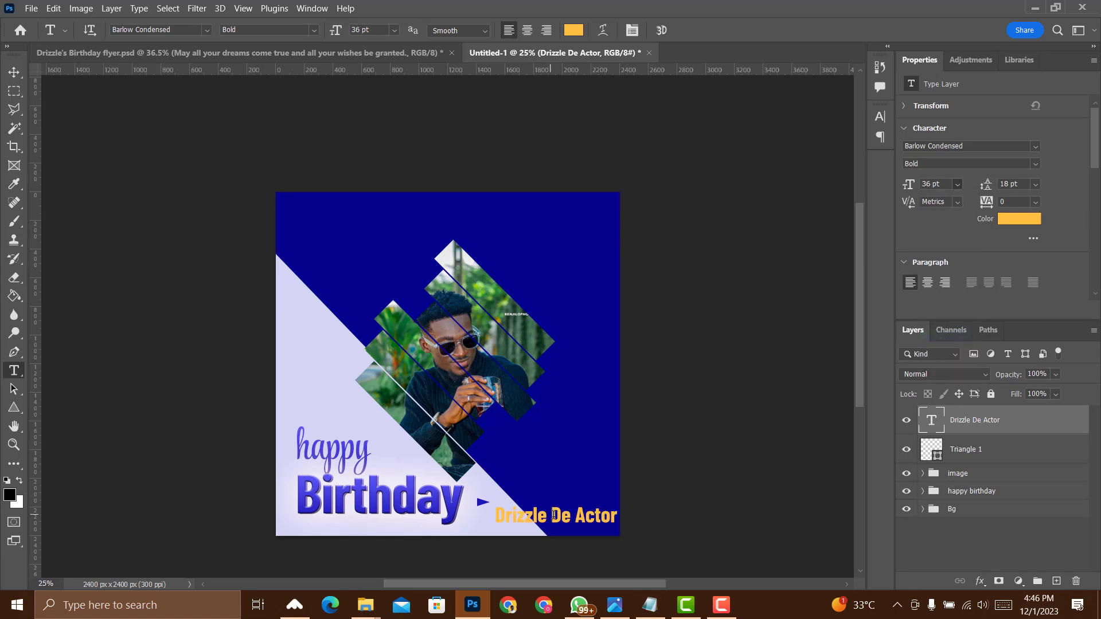
# - Move the celebrant's name up level with the triangle and nudge it close to the triangle's tip
pyautogui.click(14, 71)
pyautogui.moveTo(573, 488); pyautogui.dragTo(597, 474)
pyautogui.press('Left')
pyautogui.press('Left')
pyautogui.press('Left')
pyautogui.press('Left')
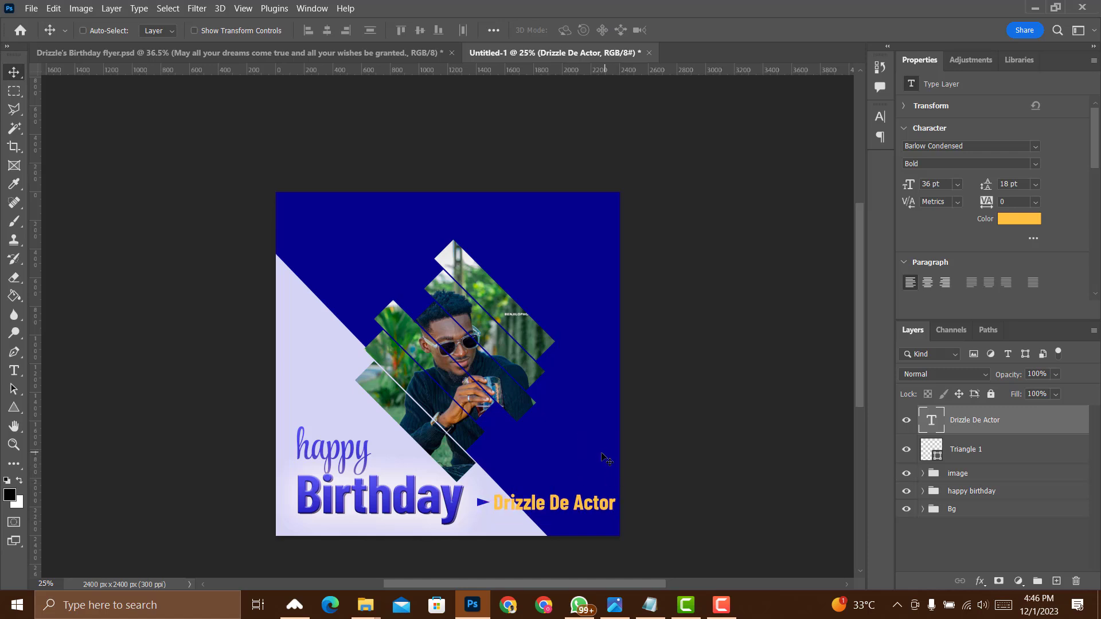
# - Nudge the triangle closer to "Birthday" at about X 1371.5 px and shift the celebrant's name text the same way
pyautogui.rightClick(480, 502)
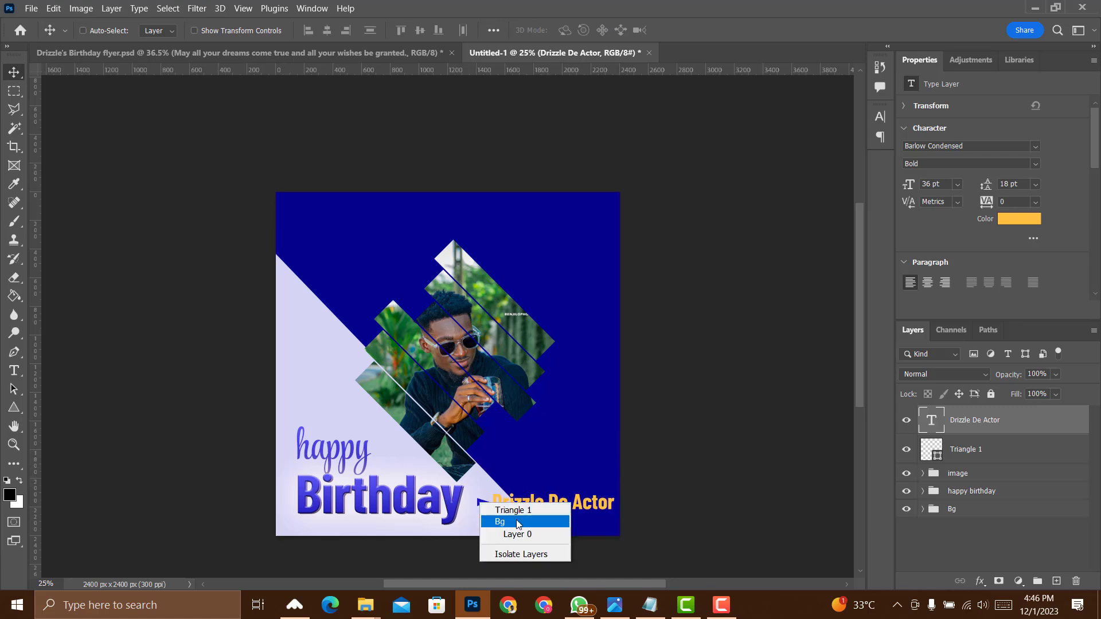
pyautogui.click(509, 514)
pyautogui.press('Left')
pyautogui.press('Left')
pyautogui.press('Left')
pyautogui.rightClick(520, 507)
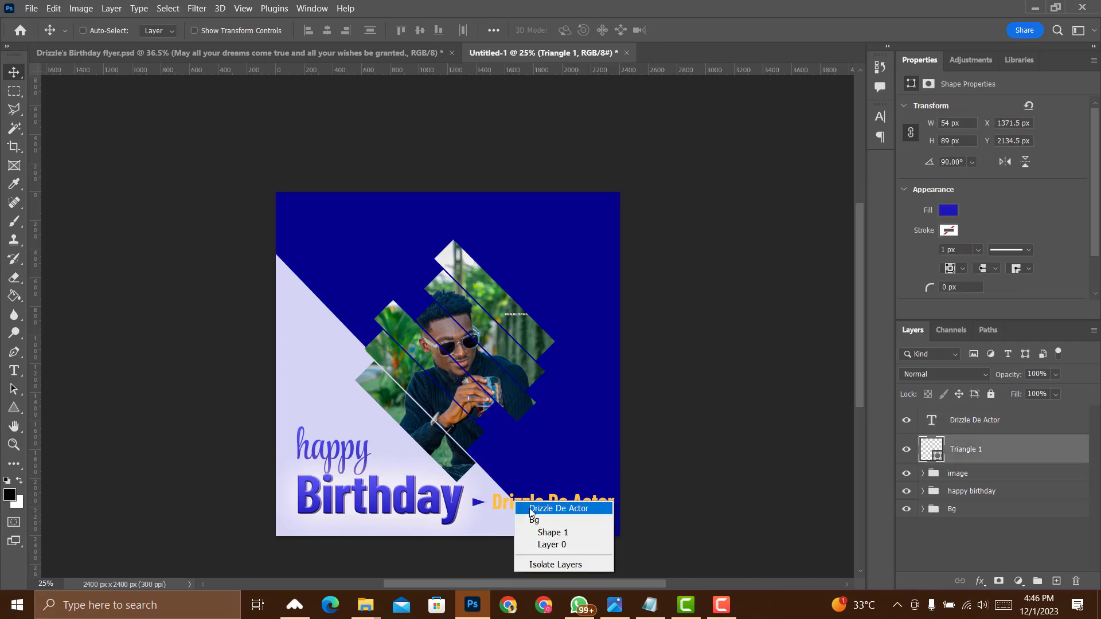
pyautogui.click(528, 513)
pyautogui.press('Left')
pyautogui.press('Left')
pyautogui.press('Left')
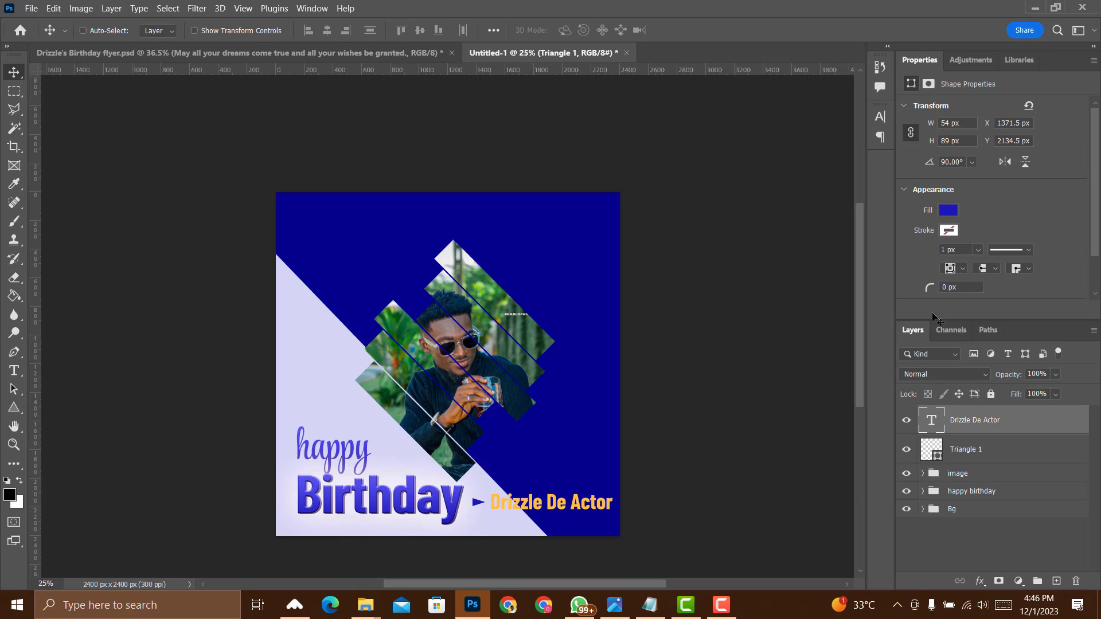
# - Reduce the celebrant's name text to 30 pt and nudge it back into place beside the triangle
pyautogui.click(957, 184)
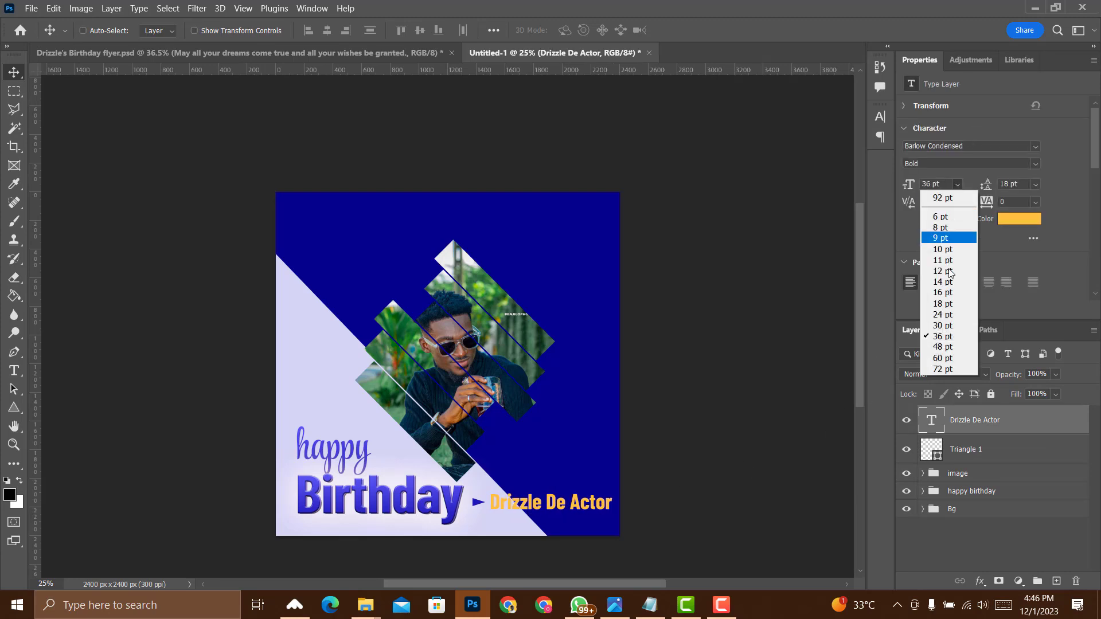
pyautogui.click(939, 325)
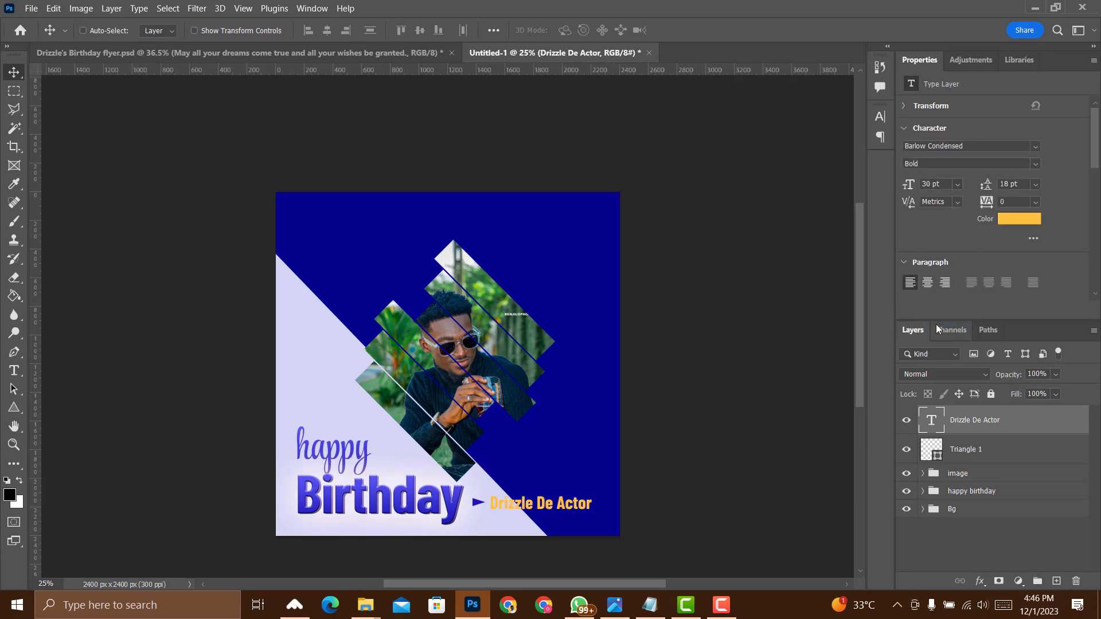
pyautogui.press('Right')
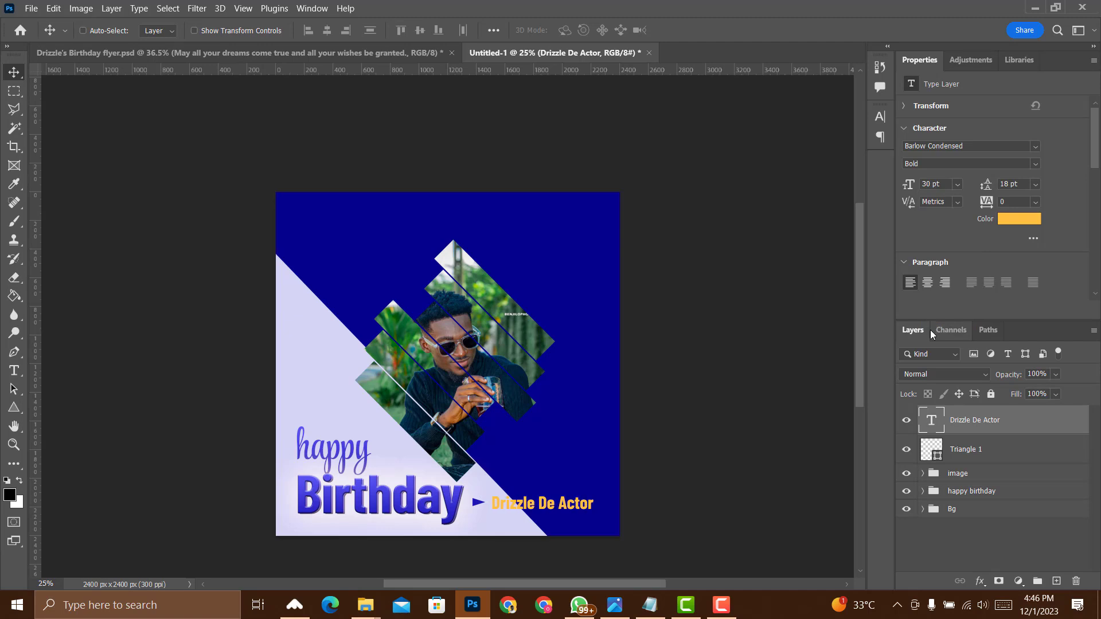
pyautogui.press('Right')
pyautogui.press('Up')
pyautogui.press('Up')
pyautogui.press('Left')
# - Align the vertical centres of the celebrant's name text and the triangle
pyautogui.press('ctrl')
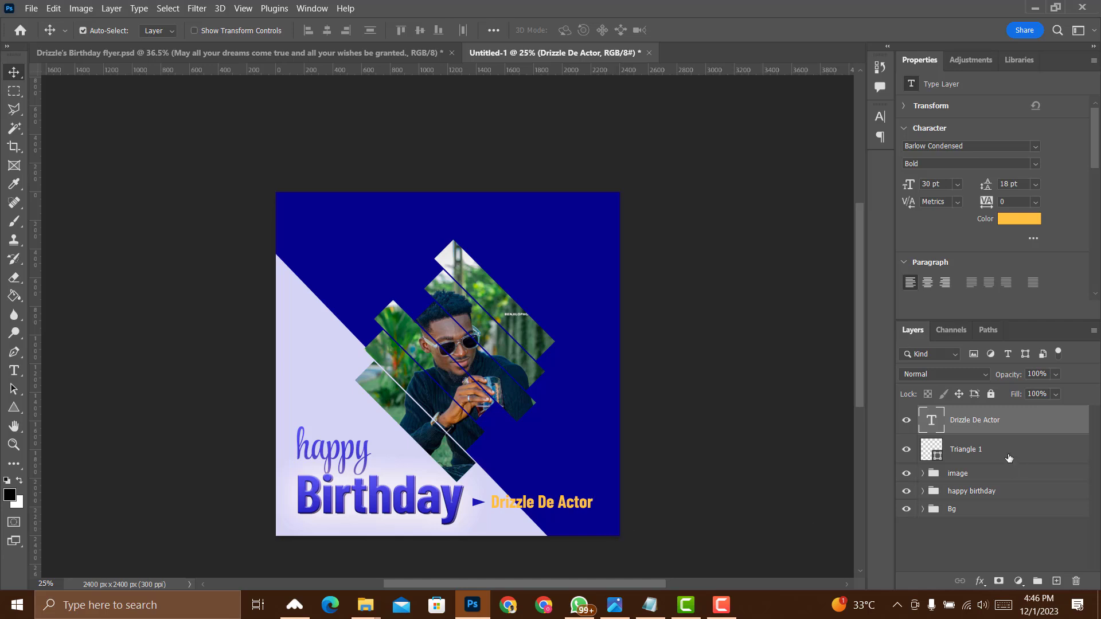
pyautogui.keyDown('ctrl'); pyautogui.click(1009, 457); pyautogui.keyUp('ctrl')
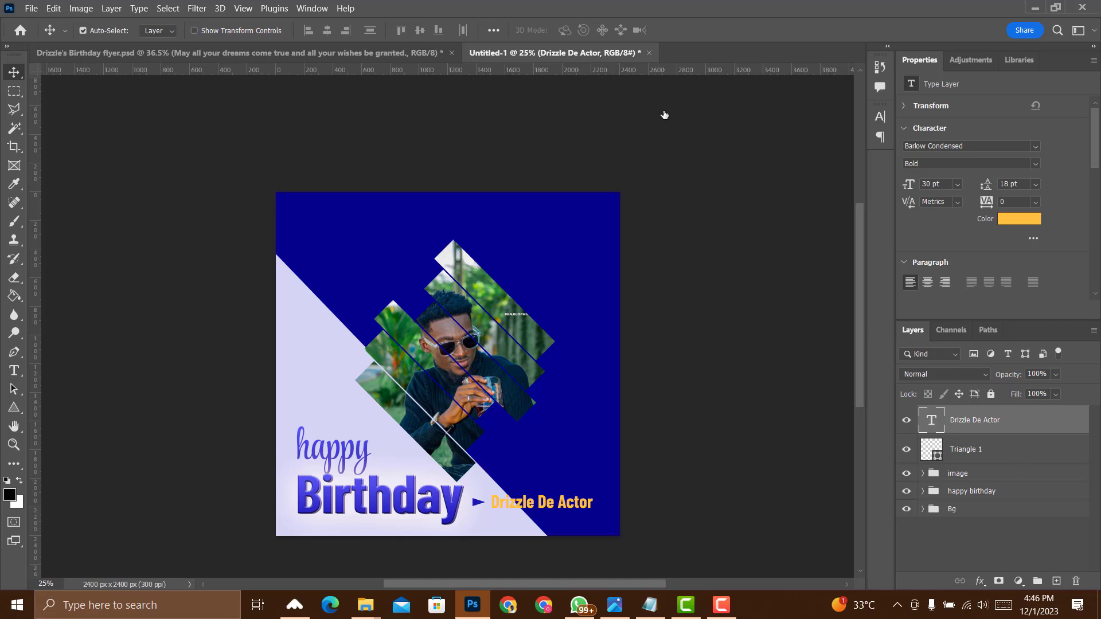
pyautogui.click(420, 30)
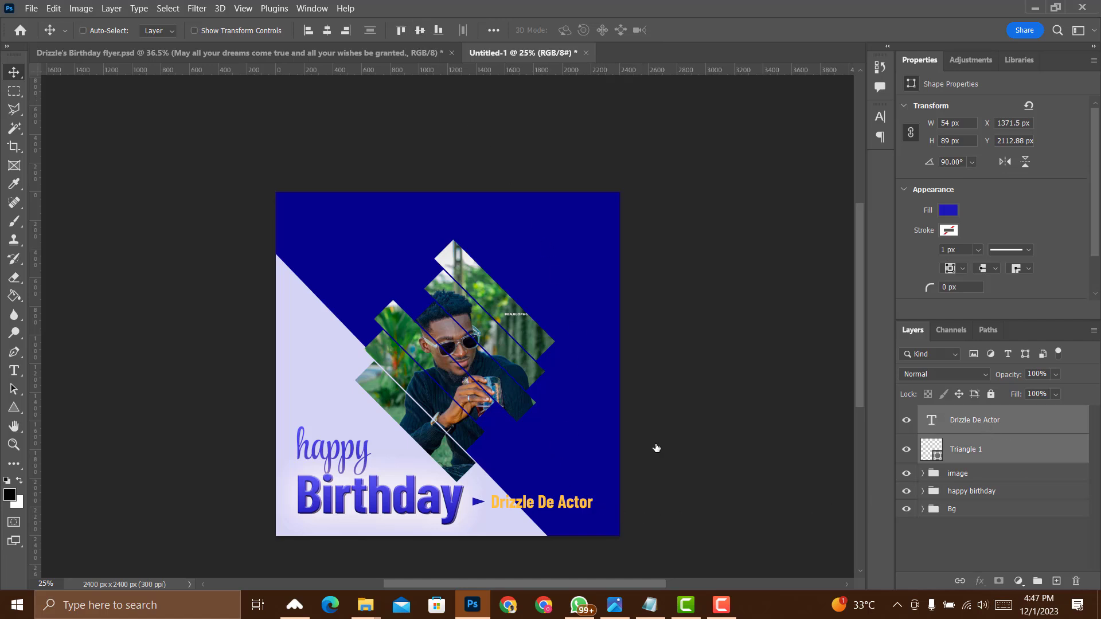
# - Rasterize the celebrant's name text layer
pyautogui.click(963, 428)
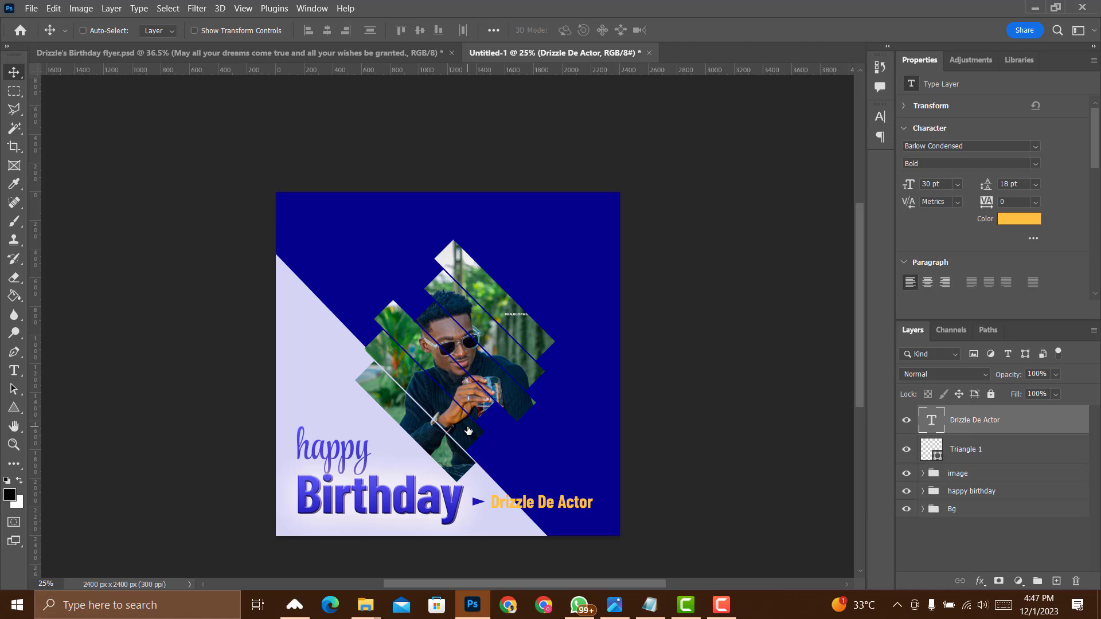
pyautogui.keyDown('alt'); pyautogui.scroll(1, 468, 431); pyautogui.keyUp('alt')
pyautogui.scroll(-5, 470, 431)
pyautogui.keyDown('alt'); pyautogui.scroll(1, 469, 431); pyautogui.keyUp('alt')
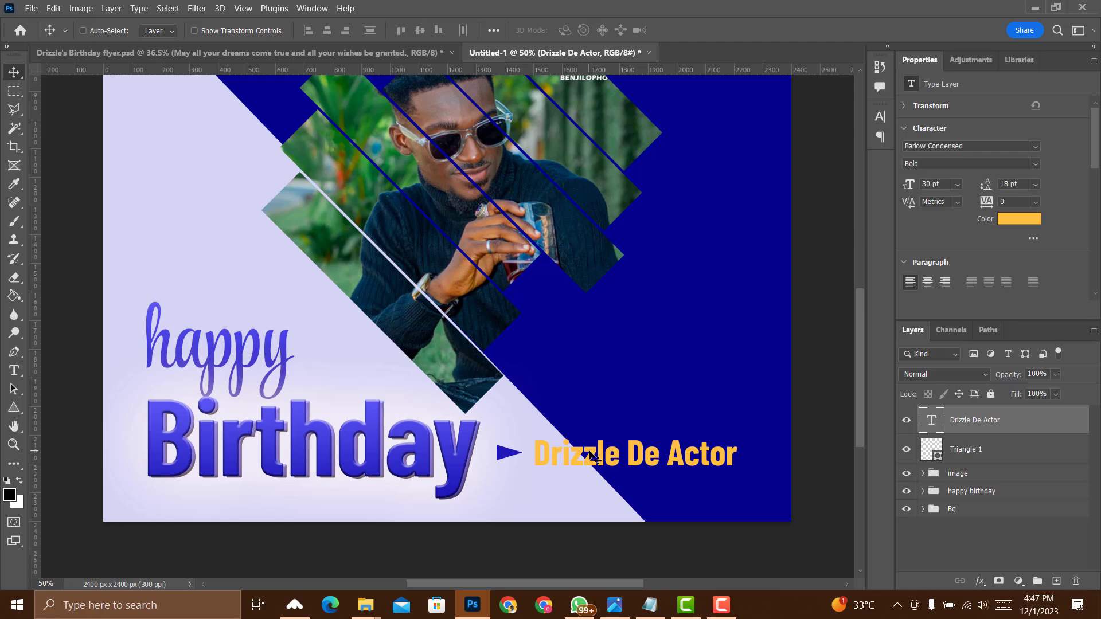
pyautogui.rightClick(988, 429)
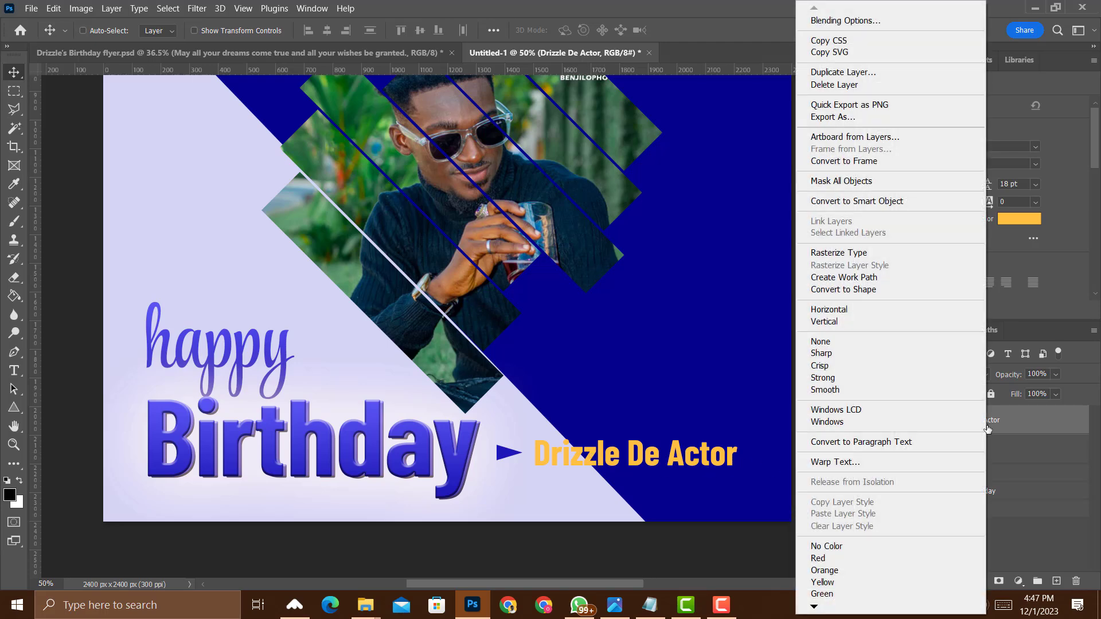
pyautogui.click(860, 253)
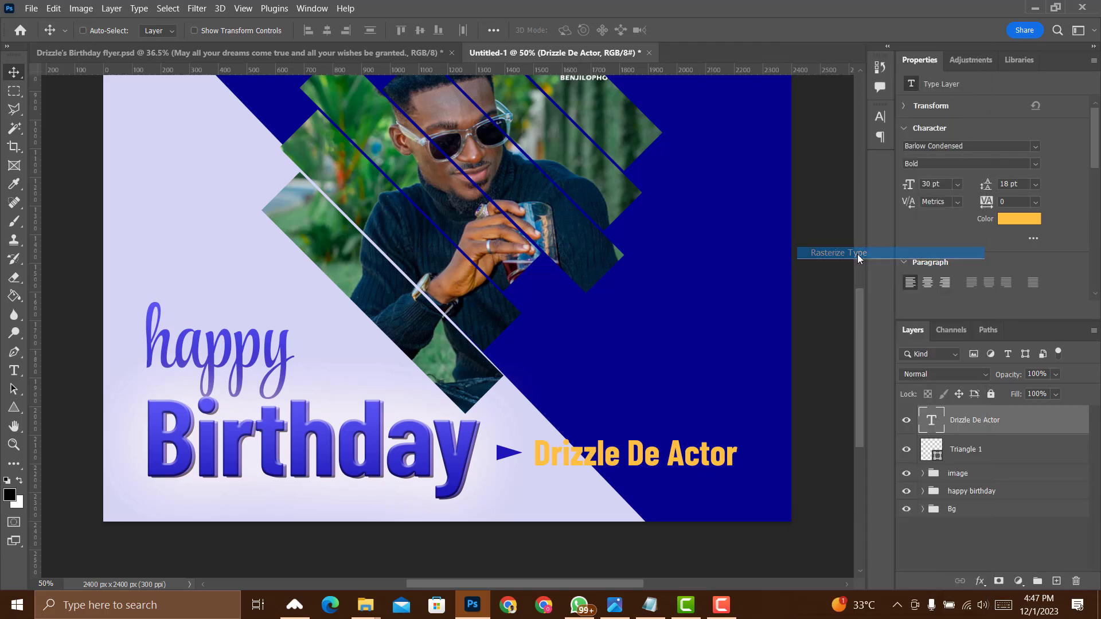
# - Outline the part of the name over the lavender area with the Polygonal Lasso and cut it to a new layer
pyautogui.click(14, 111)
pyautogui.rightClick(14, 111)
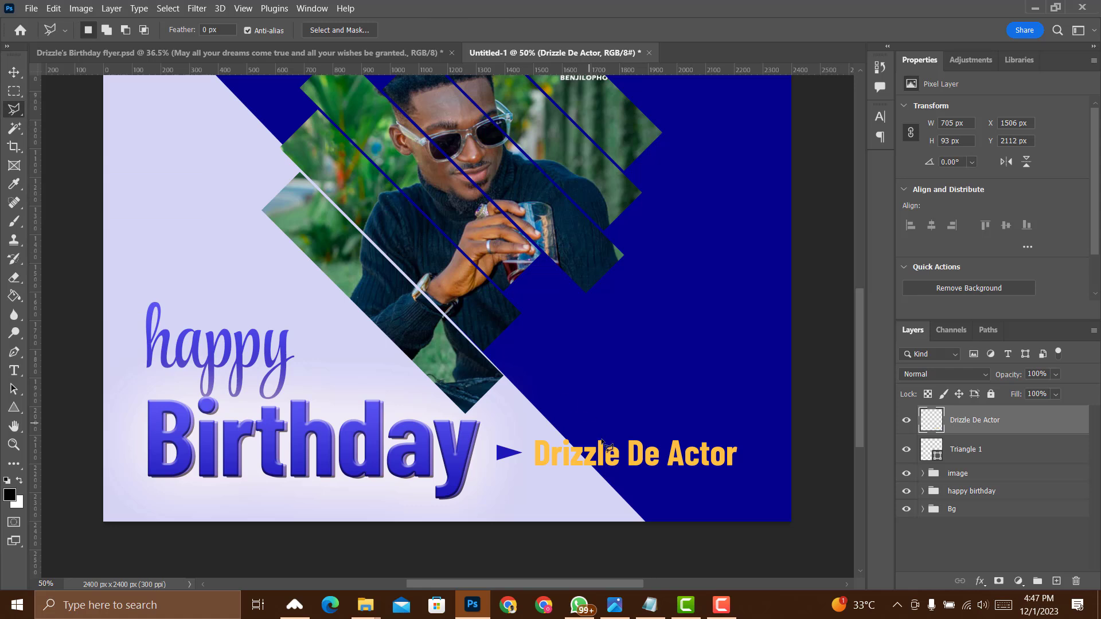
pyautogui.click(556, 428)
pyautogui.click(602, 476)
pyautogui.click(555, 512)
pyautogui.click(490, 492)
pyautogui.click(504, 419)
pyautogui.click(553, 415)
pyautogui.click(556, 429)
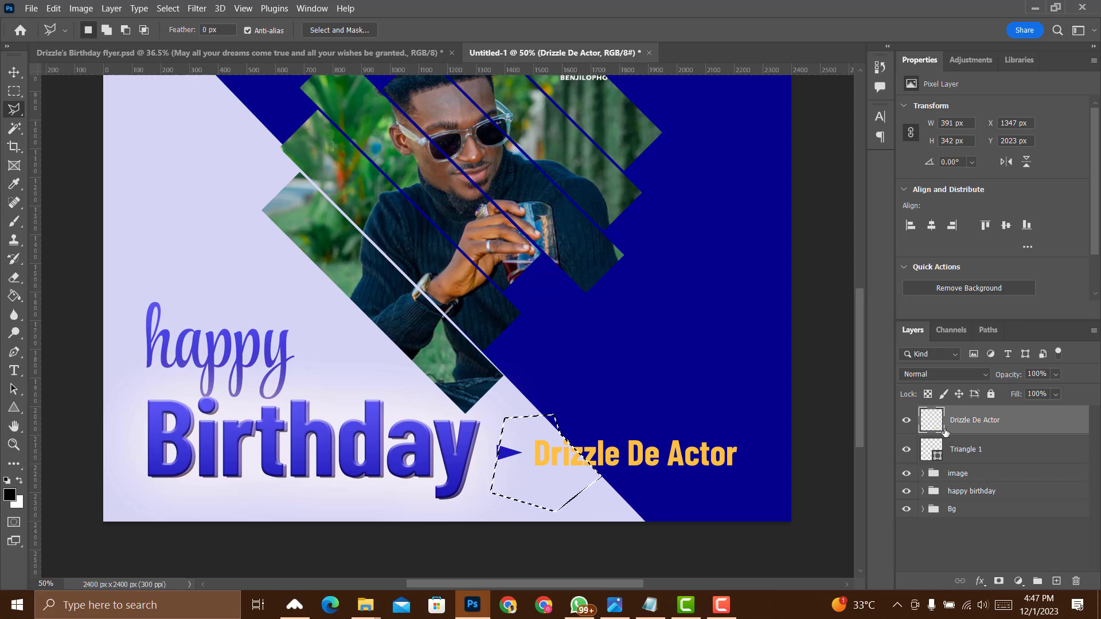
pyautogui.rightClick(529, 453)
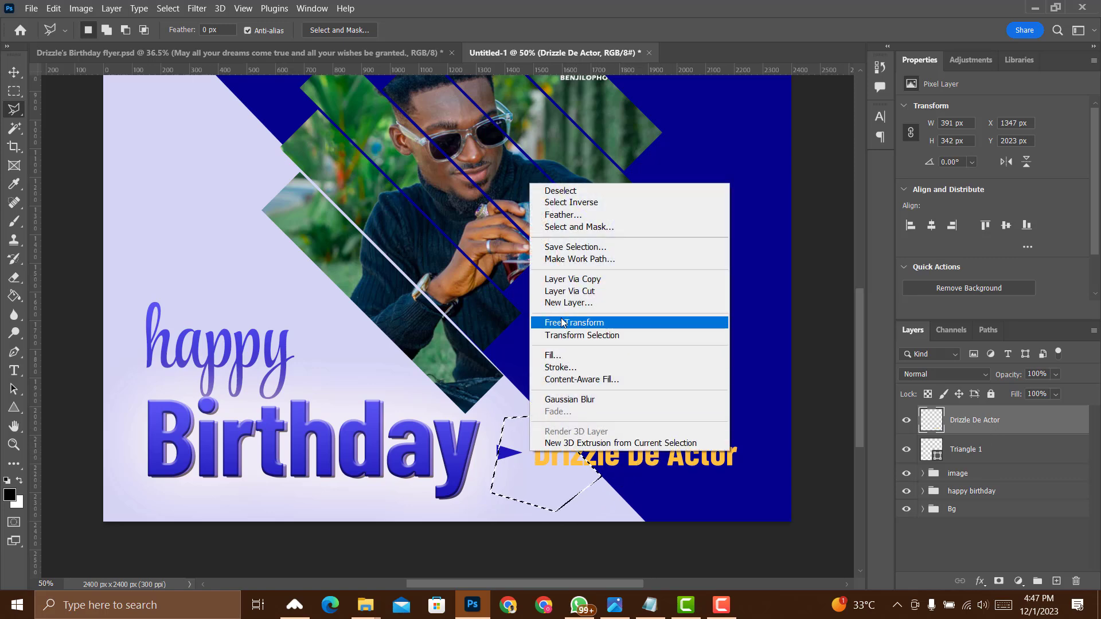
pyautogui.click(561, 291)
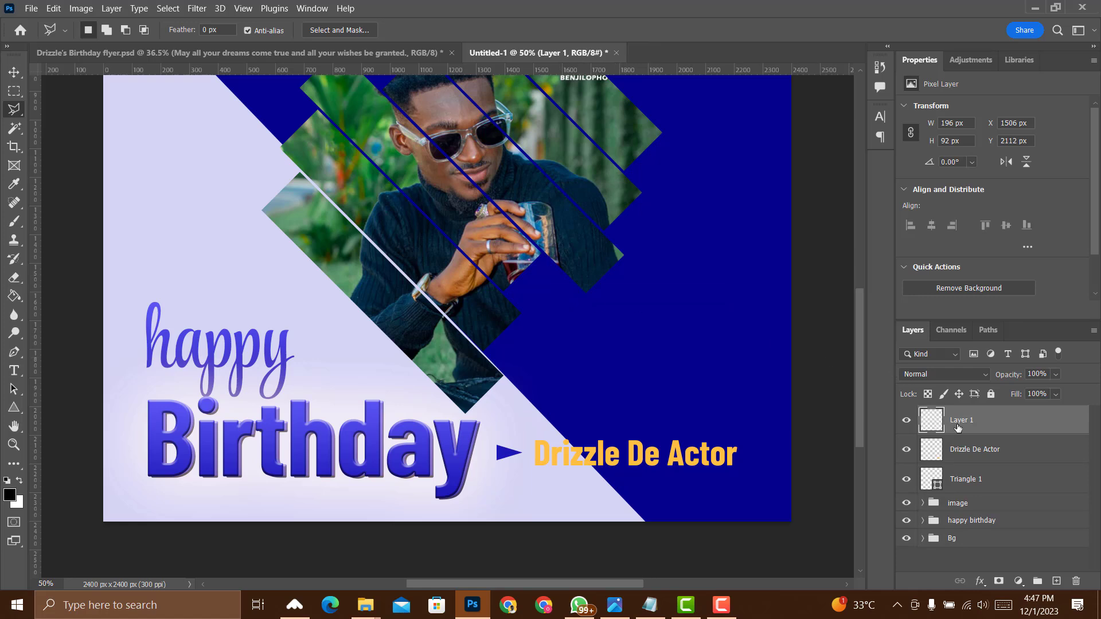
# - Apply a Color Overlay to the cut part of the name, sampling the background's dark blue 06038f
pyautogui.click(981, 583)
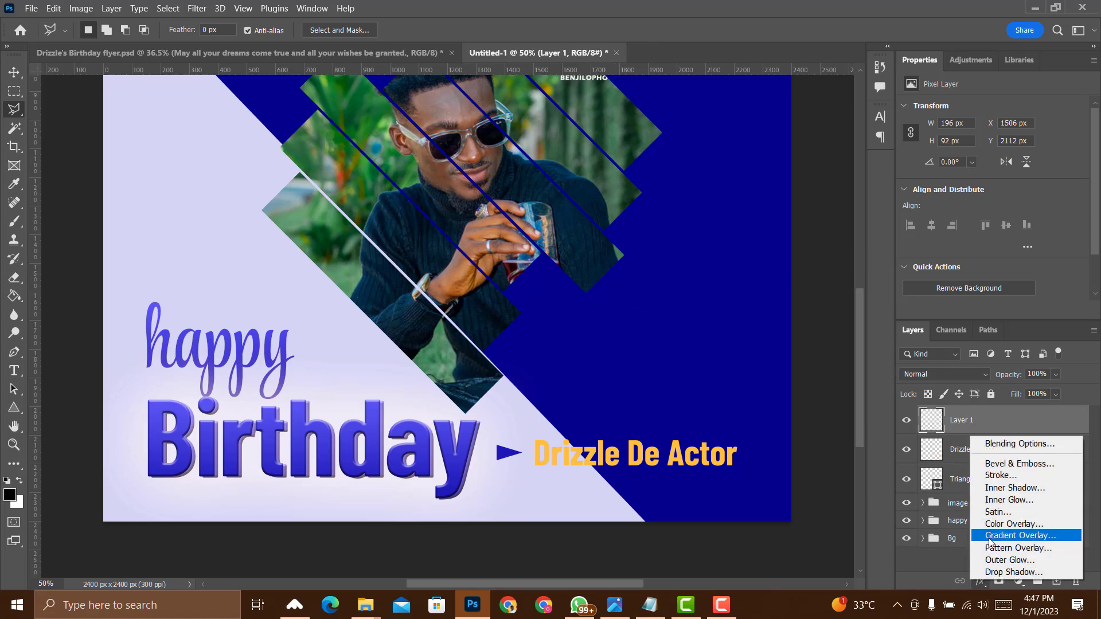
pyautogui.click(991, 527)
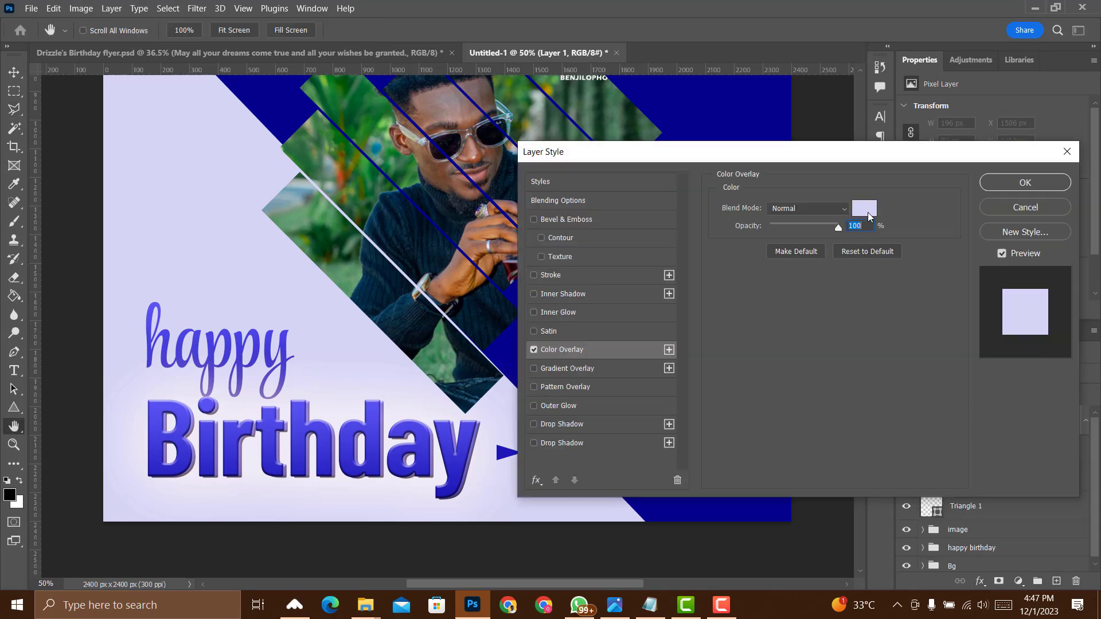
pyautogui.click(875, 218)
pyautogui.click(717, 115)
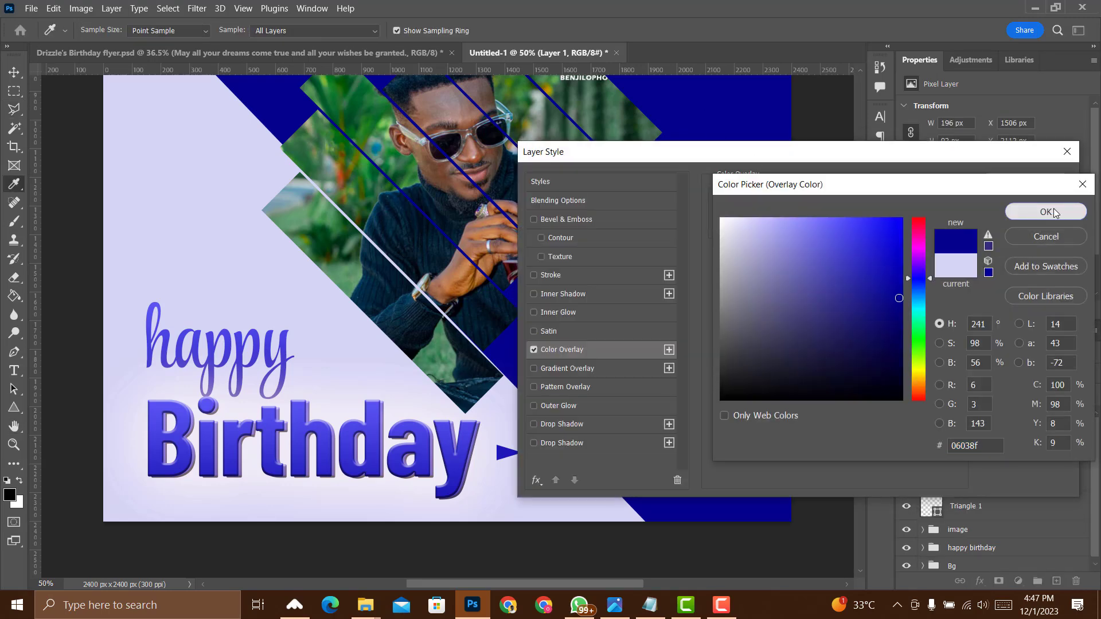
pyautogui.click(1046, 212)
pyautogui.click(1023, 182)
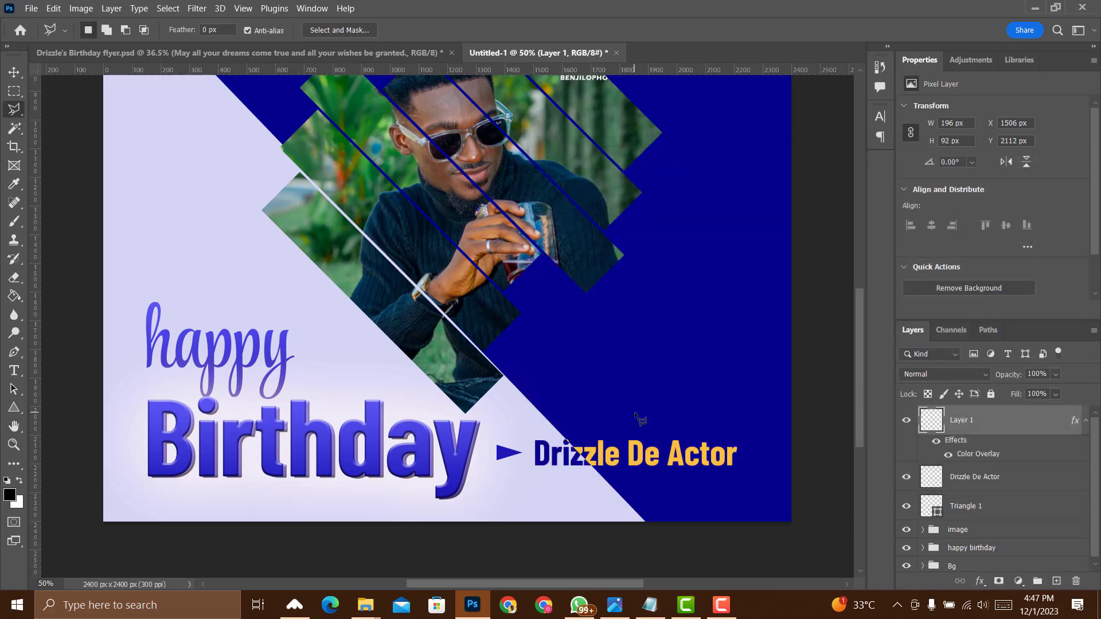
# - Nudge the triangle to the right, closer to the celebrant's name, at X 1389.5 px
pyautogui.scroll(1, 637, 419)
pyautogui.hotkey('ctrl', '0')
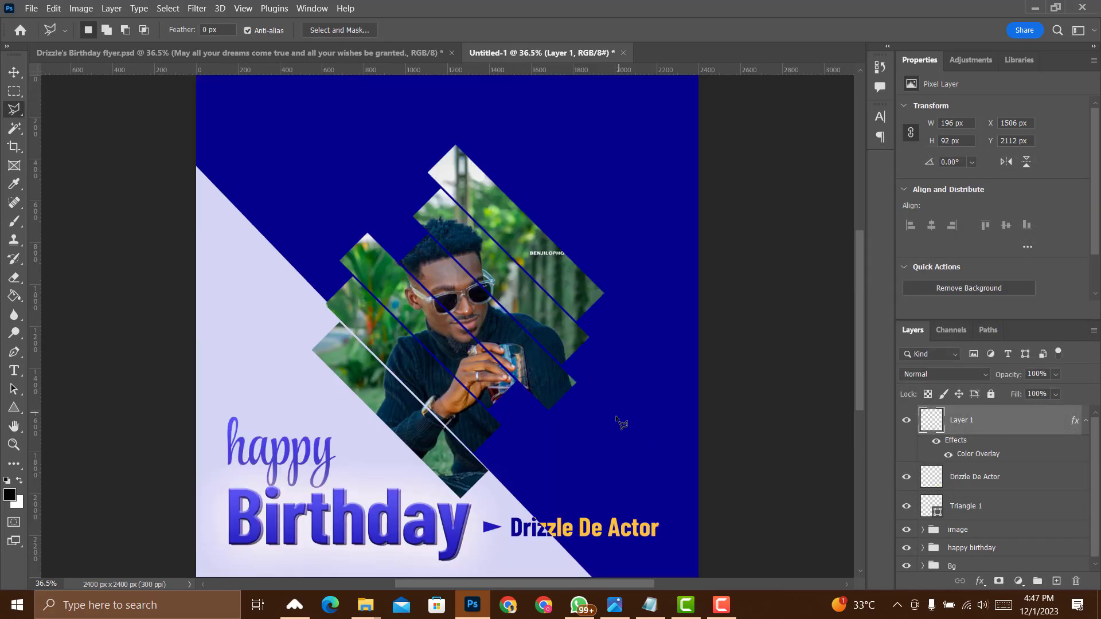
pyautogui.scroll(2, 621, 424)
pyautogui.scroll(-3, 620, 424)
pyautogui.press('v')
pyautogui.rightClick(490, 530)
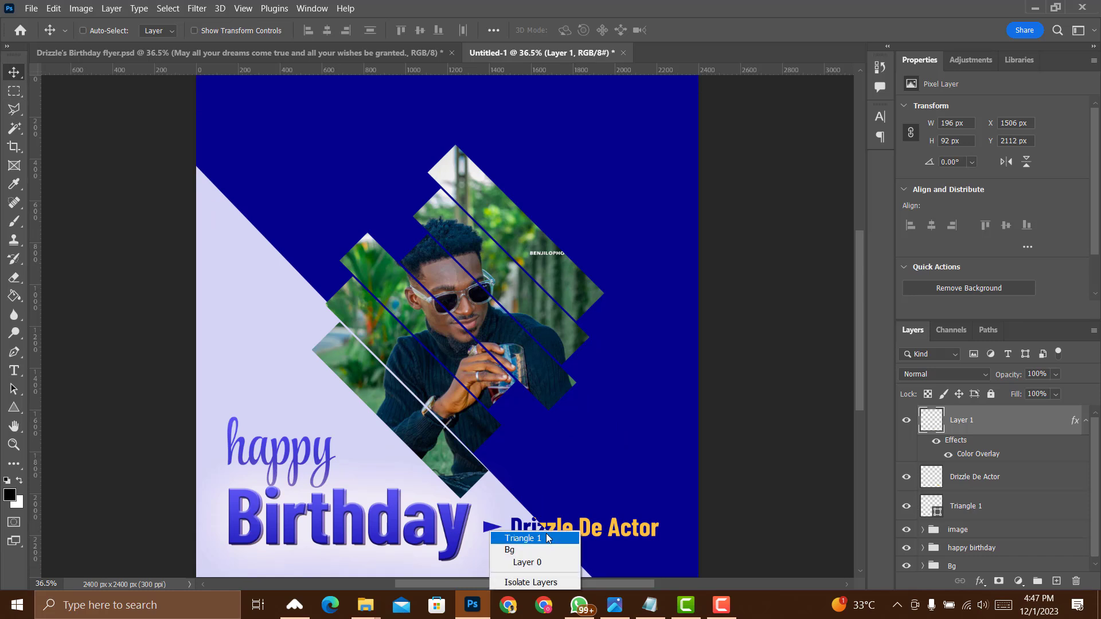
pyautogui.click(546, 534)
pyautogui.press('Right')
pyautogui.press('Right')
pyautogui.press('Right')
pyautogui.press('Right')
pyautogui.press('Right')
pyautogui.press('Right')
pyautogui.press('Right')
pyautogui.press('Right')
pyautogui.press('Right')
pyautogui.press('Right')
pyautogui.press('Right')
pyautogui.press('Right')
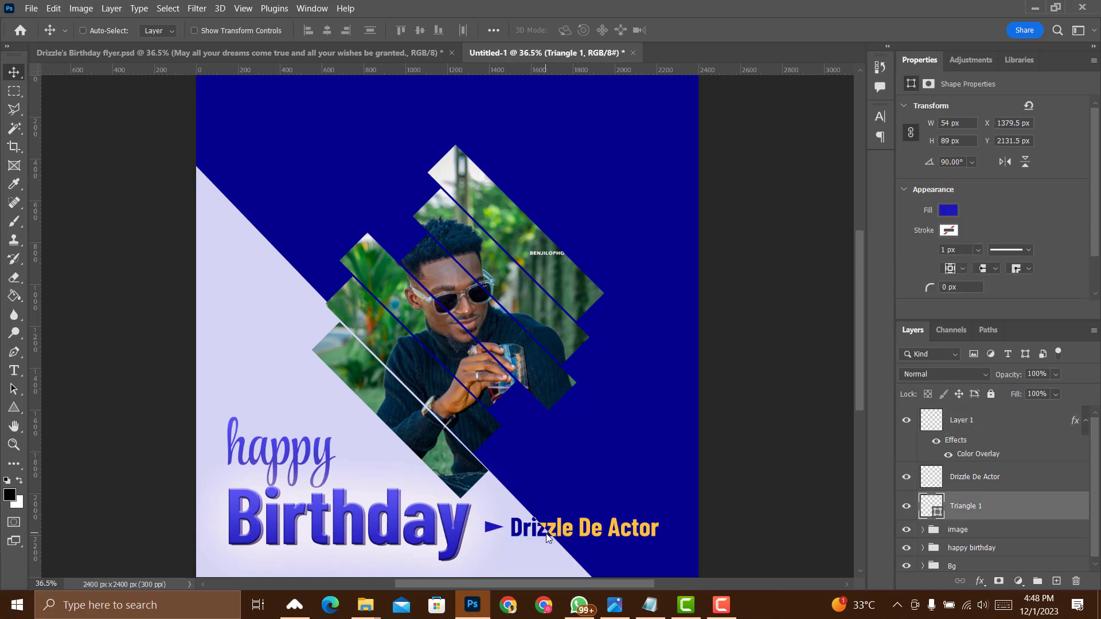
pyautogui.press('Right')
pyautogui.press('Right')
pyautogui.press('Right')
pyautogui.press('Right')
# - Copy "1ST DEC" from the Notepad notes and add it as text near the flyer's upper-right corner
pyautogui.scroll(3, 546, 533)
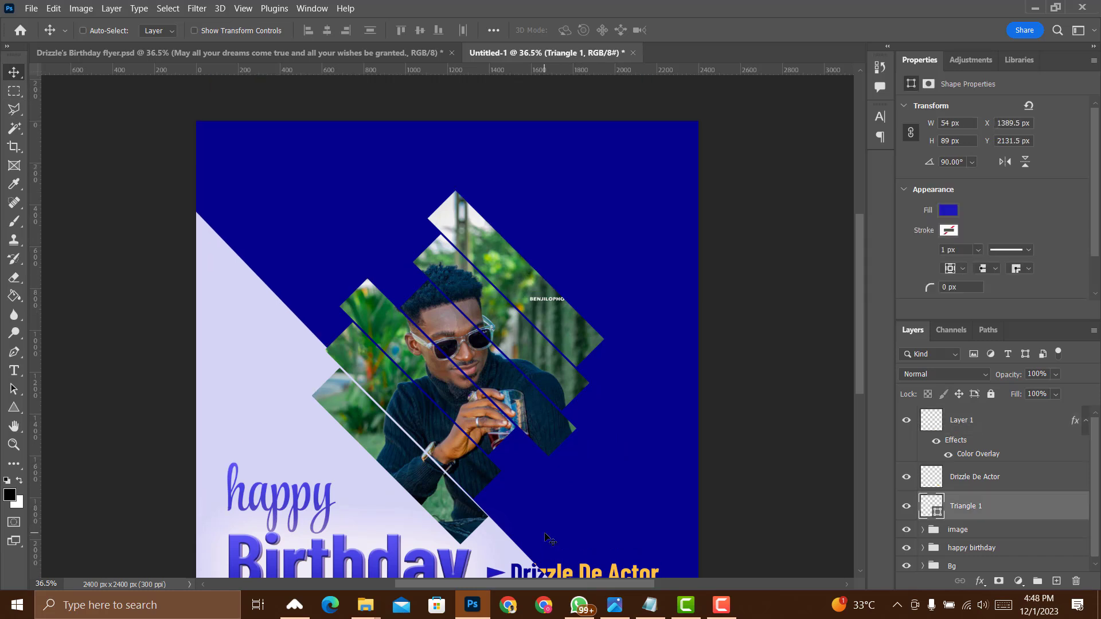
pyautogui.scroll(1, 551, 527)
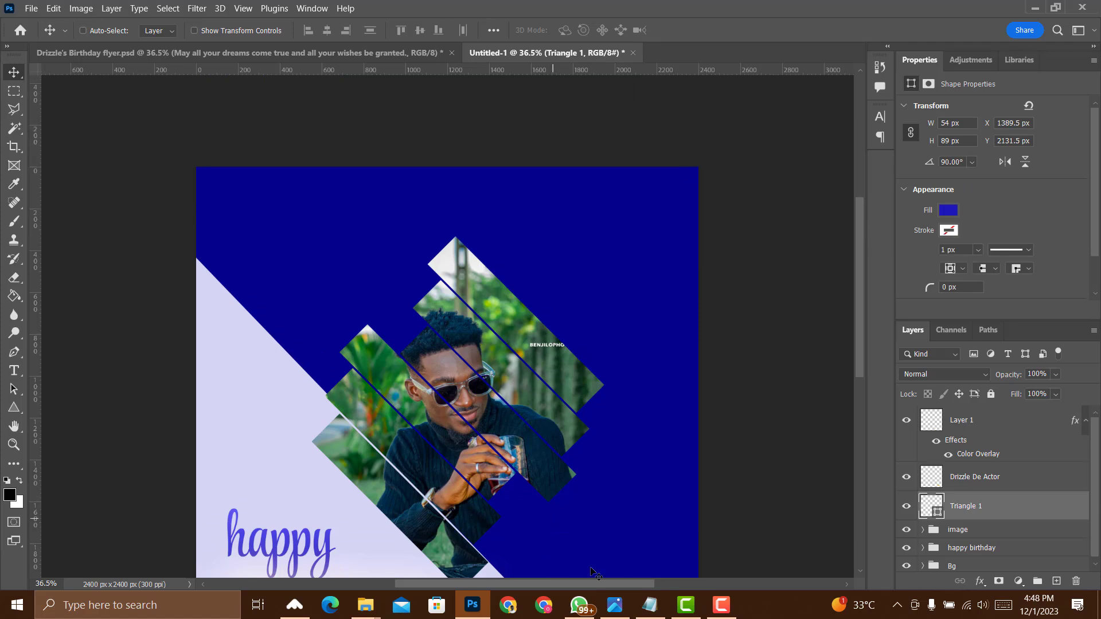
pyautogui.click(650, 605)
pyautogui.moveTo(666, 165); pyautogui.dragTo(705, 163)
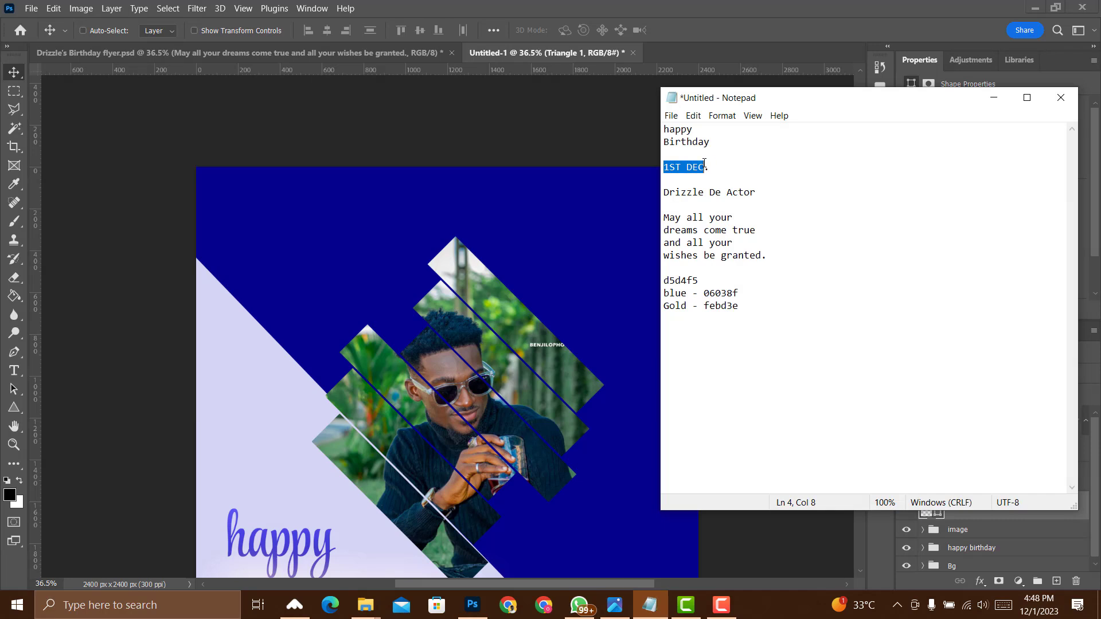
pyautogui.click(606, 241)
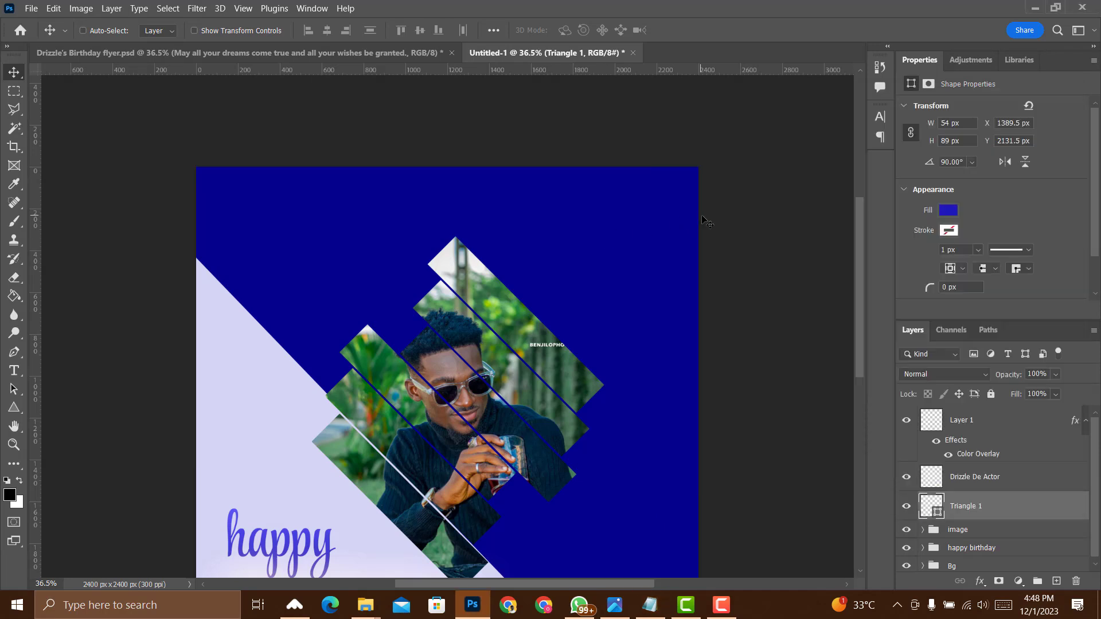
pyautogui.press('t')
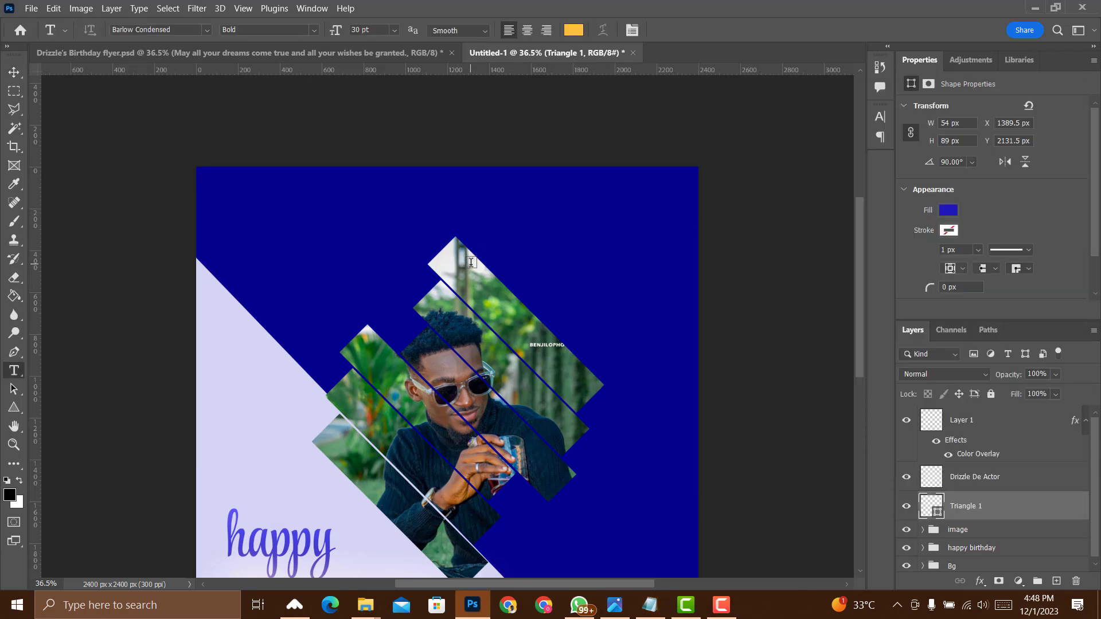
pyautogui.click(609, 216)
pyautogui.write('1ST DEC')
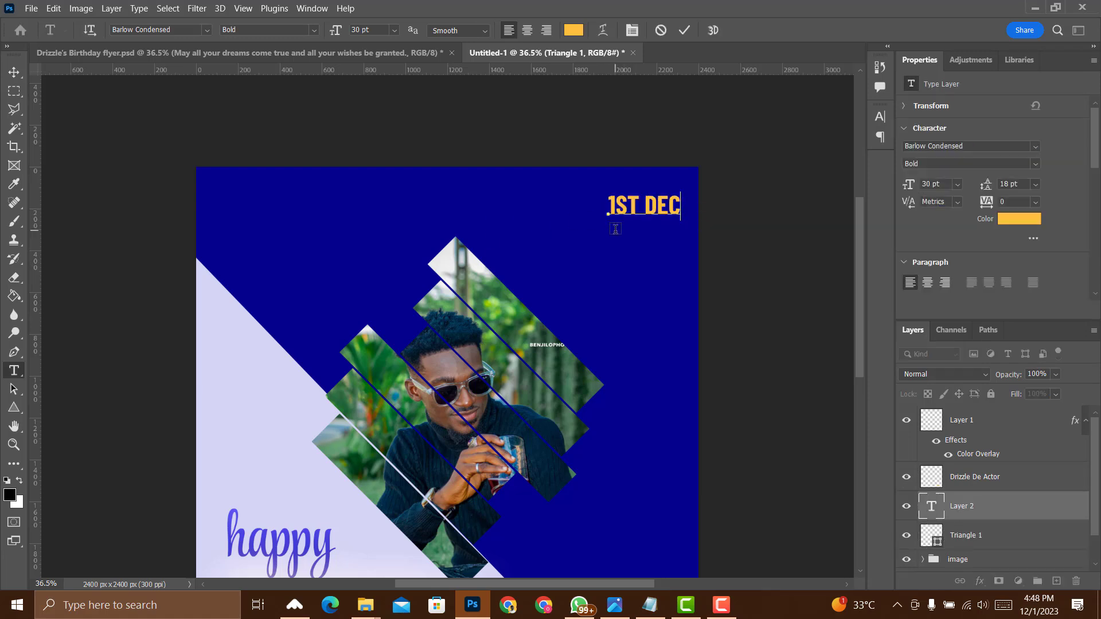
# - Split the date by cutting "1ST" out of it and adding "1ST" as a separate text layer below "DEC"
pyautogui.click(645, 204)
pyautogui.moveTo(645, 204); pyautogui.dragTo(609, 213)
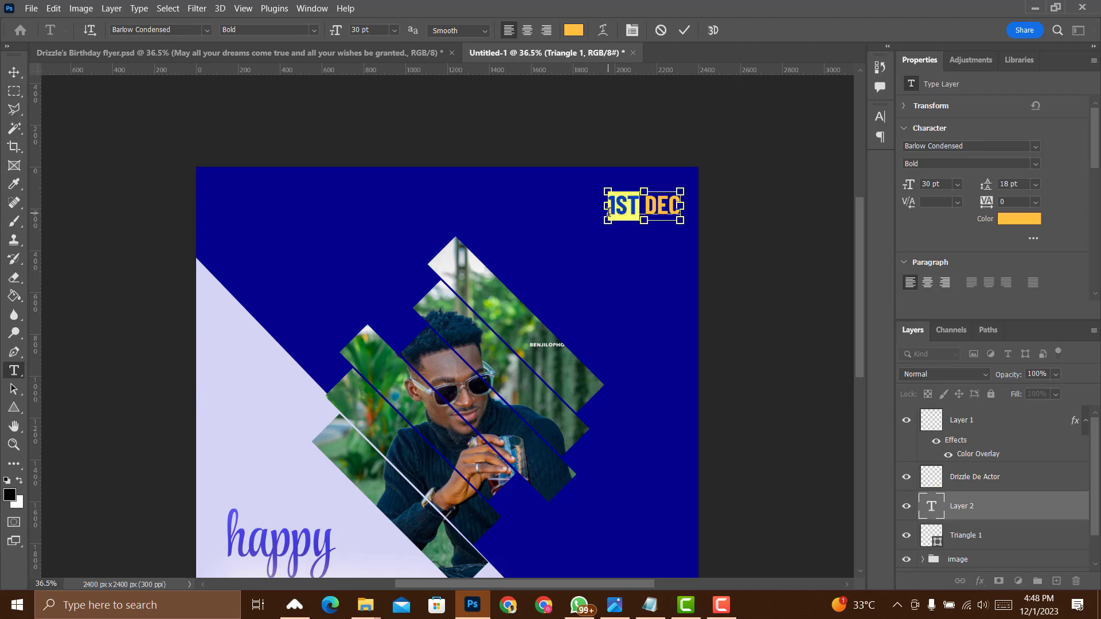
pyautogui.press('BackSpace')
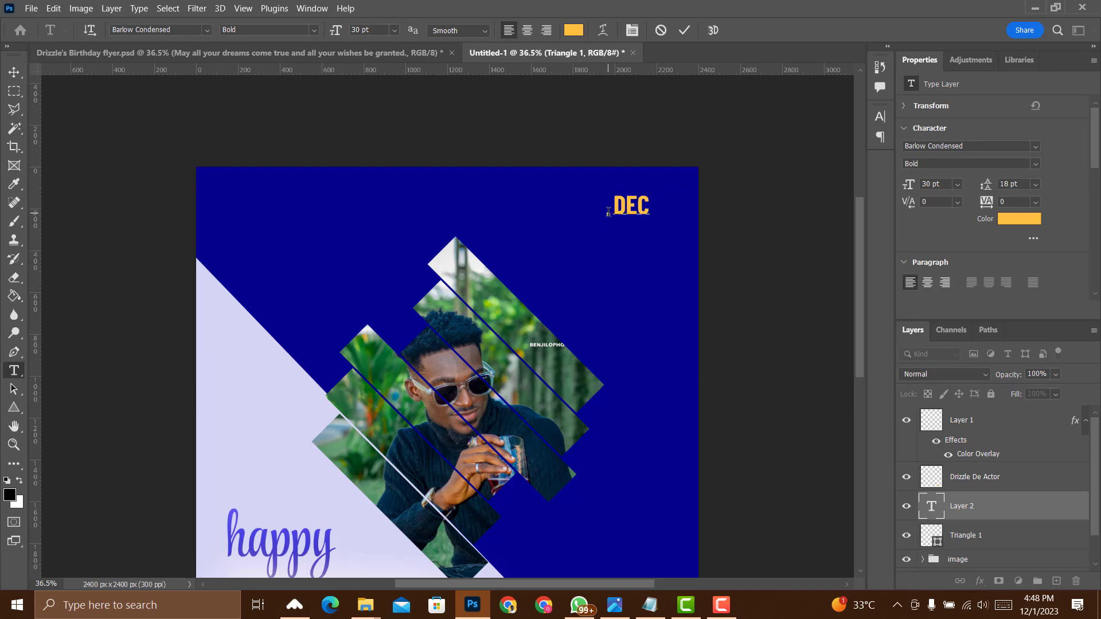
pyautogui.hotkey('ctrl', 'Return')
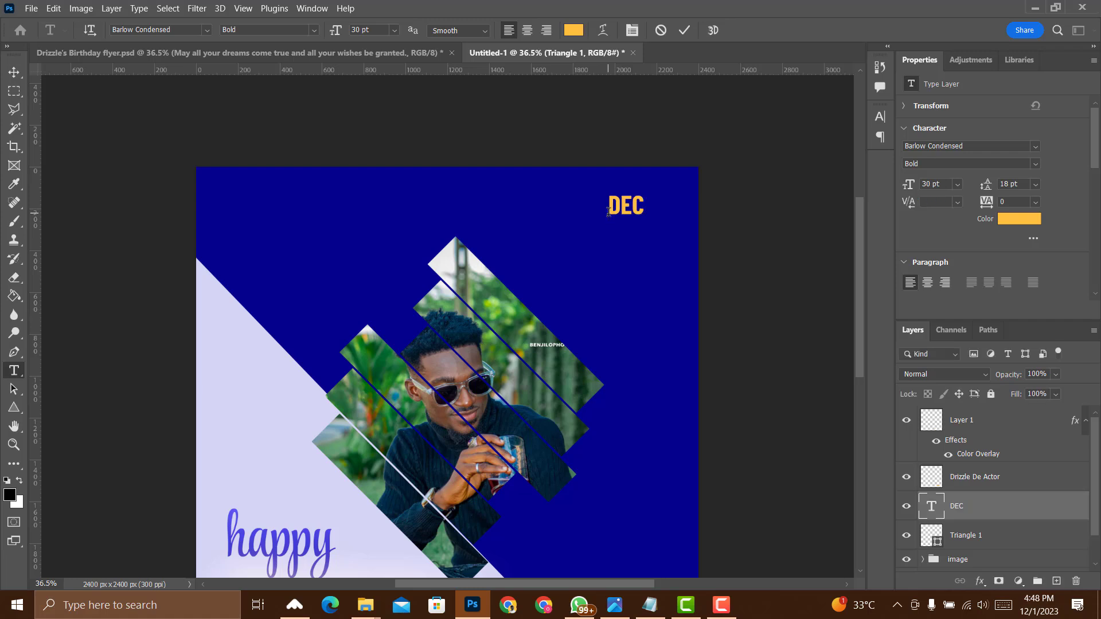
pyautogui.click(612, 246)
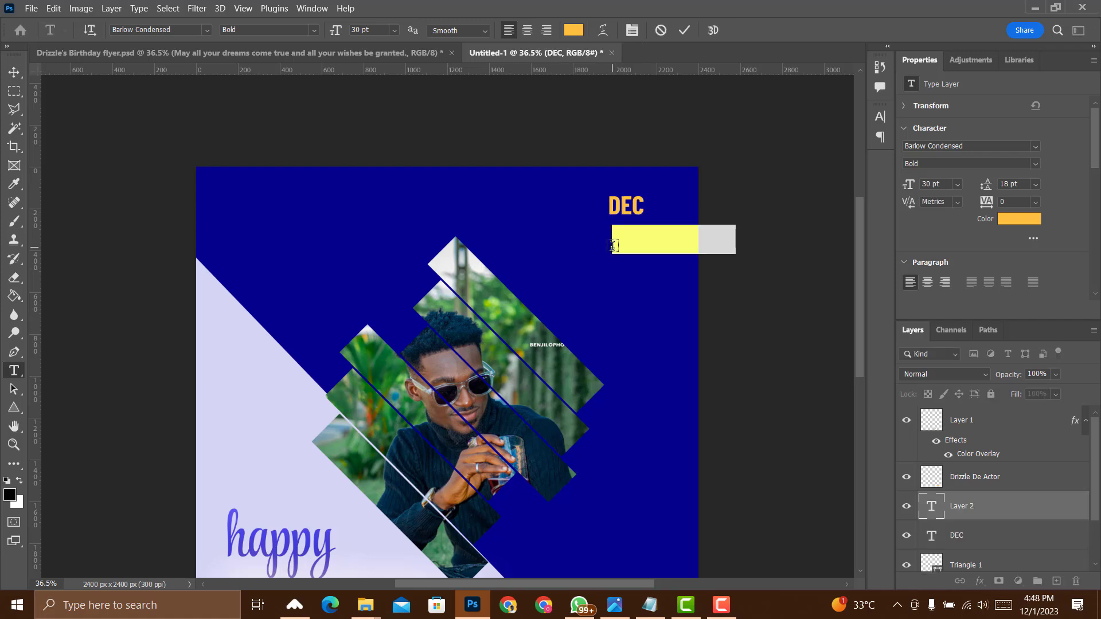
pyautogui.write('1ST')
pyautogui.hotkey('ctrl', 'Return')
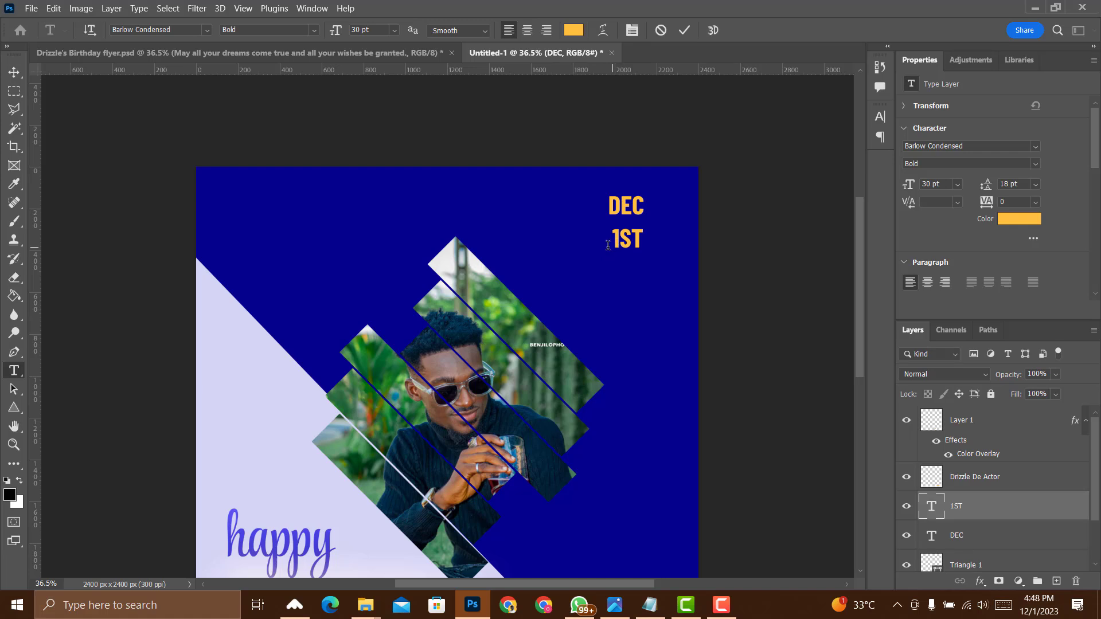
# - Move "1ST" up to the level of "DEC" and shift "DEC" down directly beneath it
pyautogui.press('v')
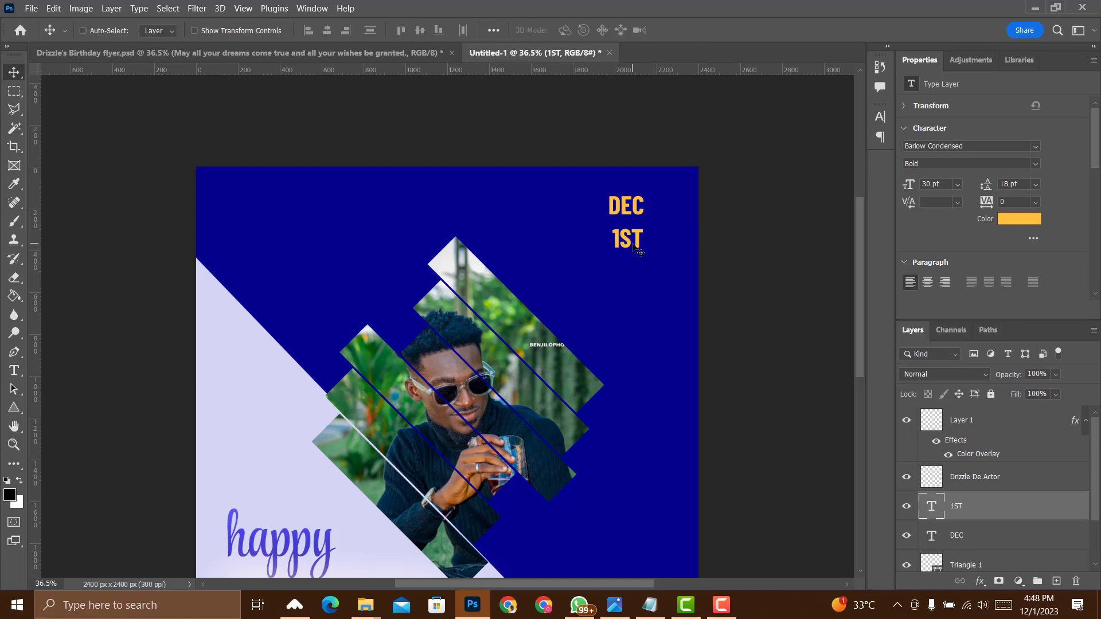
pyautogui.moveTo(632, 252); pyautogui.dragTo(627, 219)
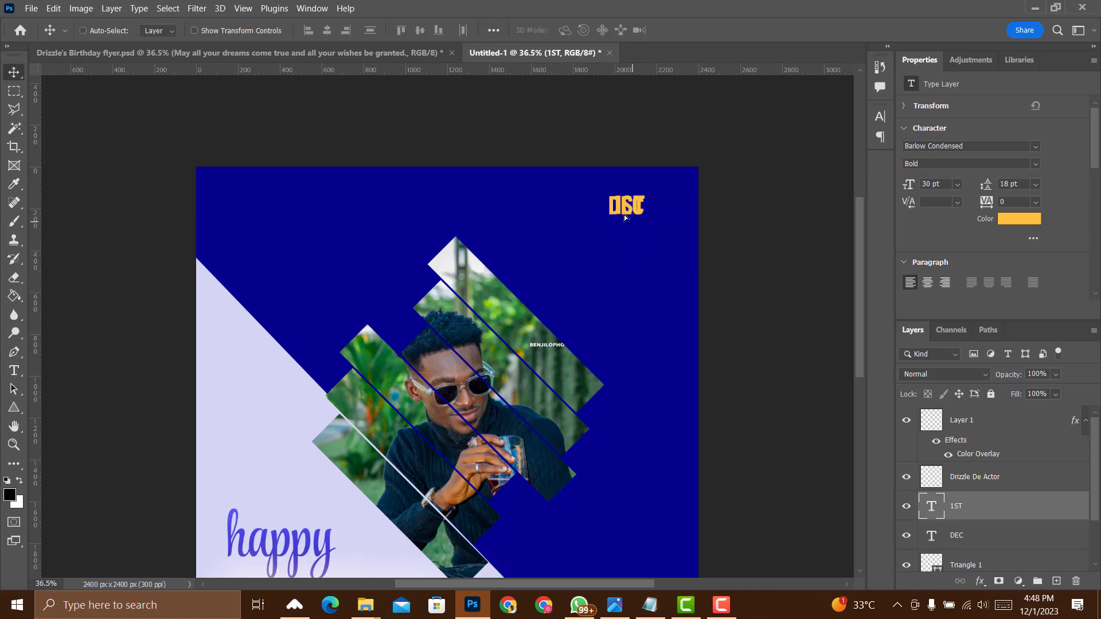
pyautogui.rightClick(616, 213)
pyautogui.click(617, 218)
pyautogui.rightClick(614, 213)
pyautogui.click(631, 232)
pyautogui.rightClick(616, 211)
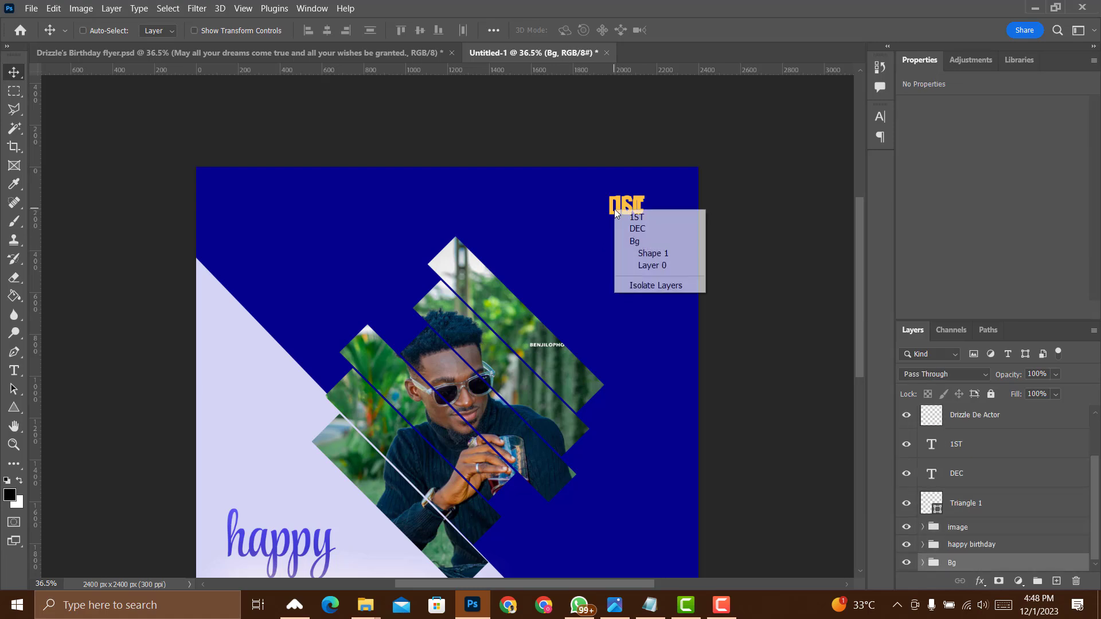
pyautogui.click(624, 228)
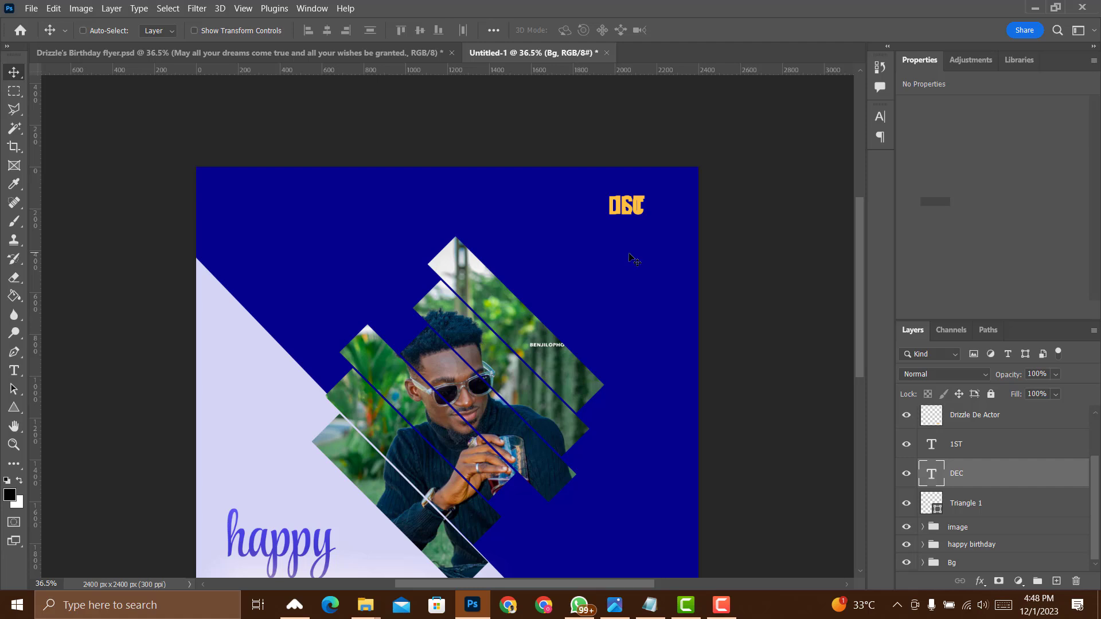
pyautogui.hotkey('shift', 'Down')
pyautogui.hotkey('shift', 'Down')
pyautogui.hotkey('shift', 'Down')
pyautogui.hotkey('shift', 'Down')
pyautogui.hotkey('shift', 'Down')
pyautogui.hotkey('shift', 'Down')
pyautogui.hotkey('shift', 'Down')
pyautogui.hotkey('shift', 'Down')
pyautogui.hotkey('shift', 'Down')
pyautogui.hotkey('shift', 'Down')
pyautogui.hotkey('shift', 'Down')
pyautogui.hotkey('shift', 'Down')
pyautogui.hotkey('shift', 'Down')
pyautogui.hotkey('shift', 'Down')
pyautogui.hotkey('shift', 'Down')
pyautogui.hotkey('shift', 'Up')
pyautogui.hotkey('shift', 'Up')
pyautogui.hotkey('shift', 'Up')
pyautogui.hotkey('shift', 'Up')
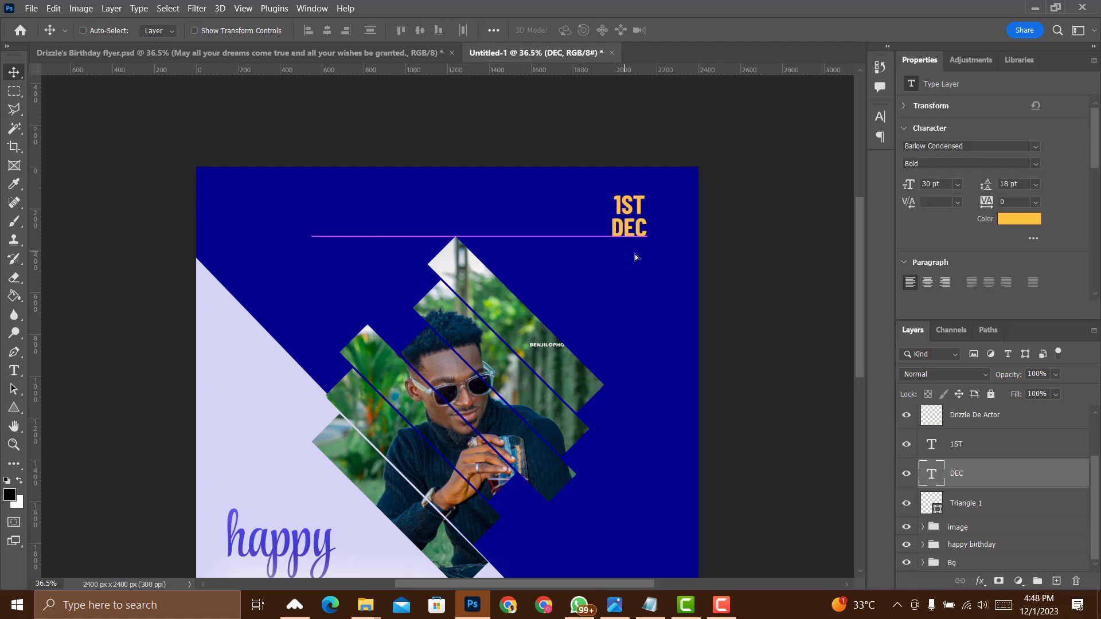
# - Enlarge the "1ST" and "DEC" texts together to 32 pt and shift them slightly toward the flyer's right edge
pyautogui.scroll(-2, 711, 254)
pyautogui.scroll(1, 711, 254)
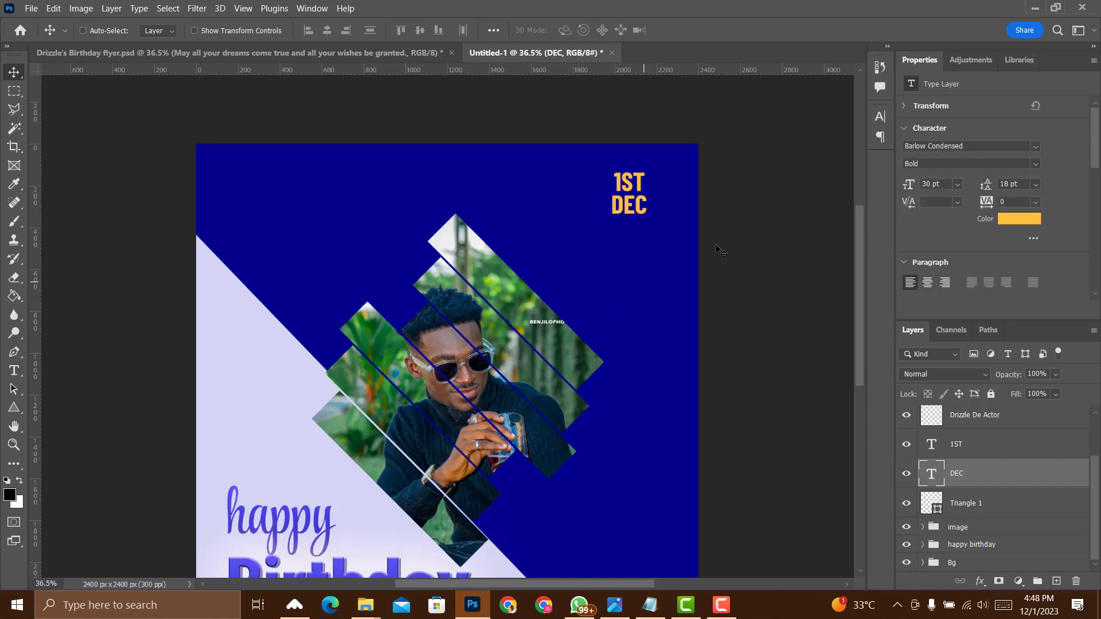
pyautogui.keyDown('ctrl'); pyautogui.click(960, 453); pyautogui.keyUp('ctrl')
pyautogui.moveTo(624, 246); pyautogui.dragTo(632, 266)
pyautogui.scroll(-1, 665, 290)
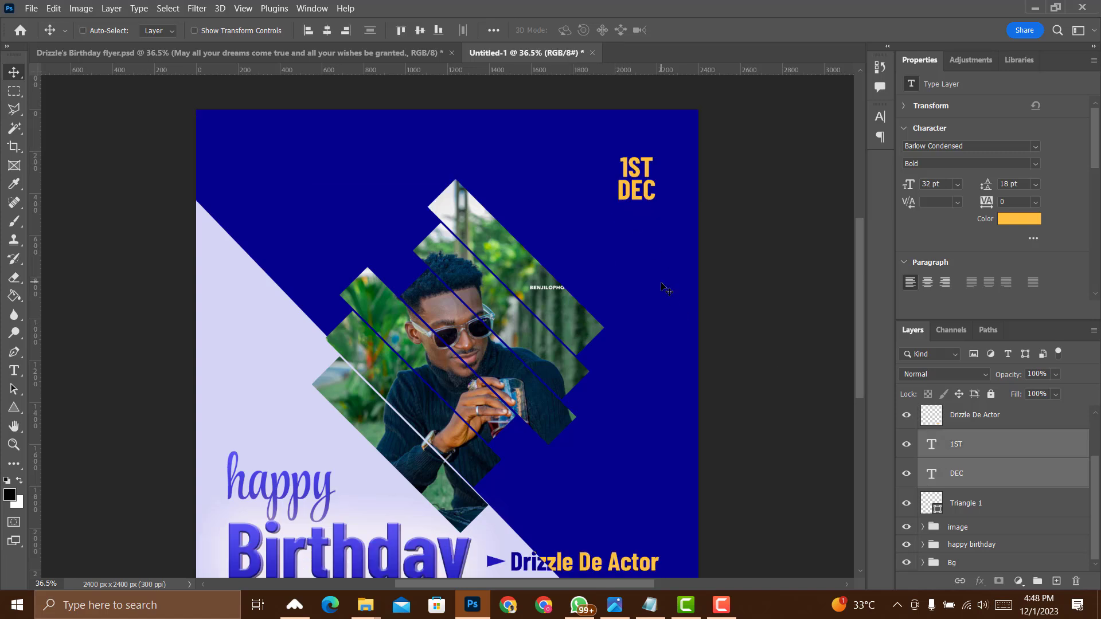
# - Set the fill of the "1ST" text layer to 0%
pyautogui.rightClick(639, 172)
pyautogui.click(665, 181)
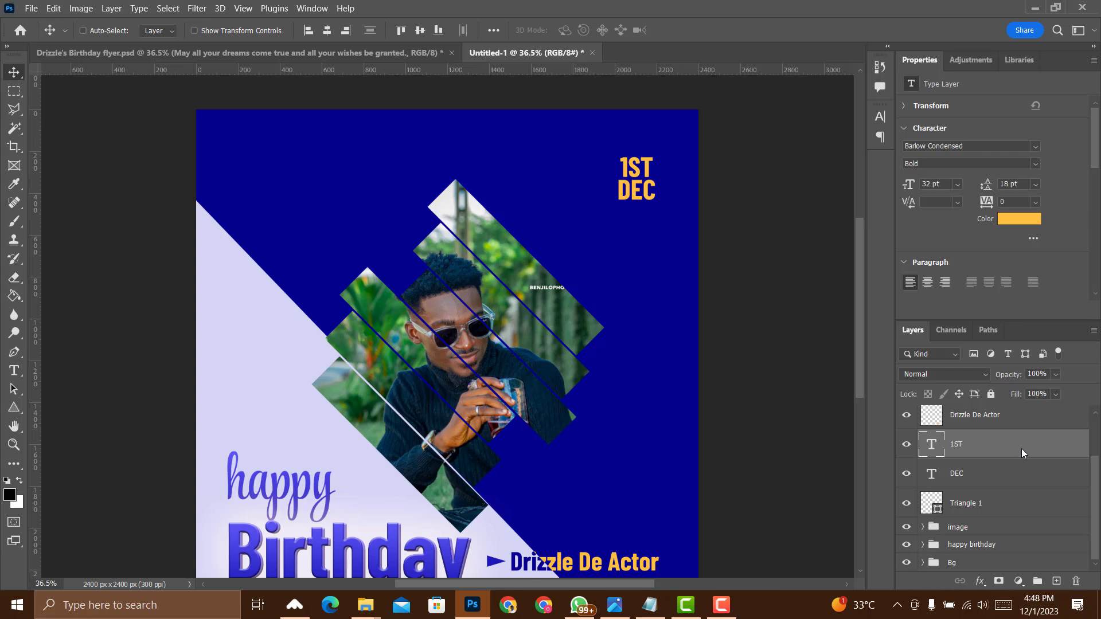
pyautogui.click(1056, 394)
pyautogui.moveTo(1017, 407); pyautogui.dragTo(1004, 412)
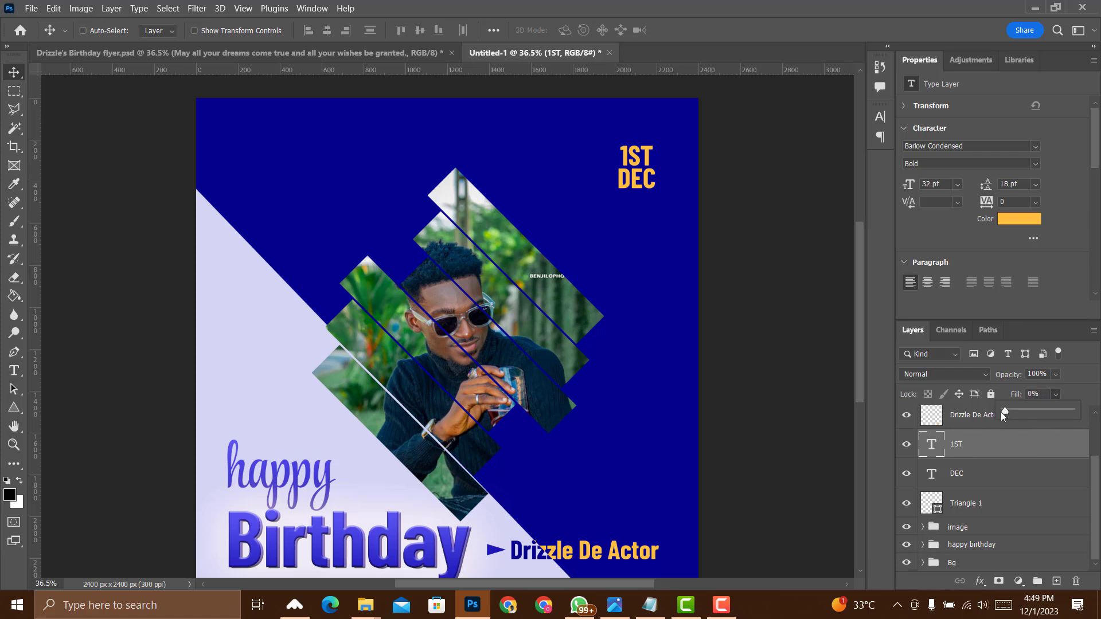
# - Add a white 5 px outside stroke at 100% opacity to the "1ST" text layer
pyautogui.click(980, 582)
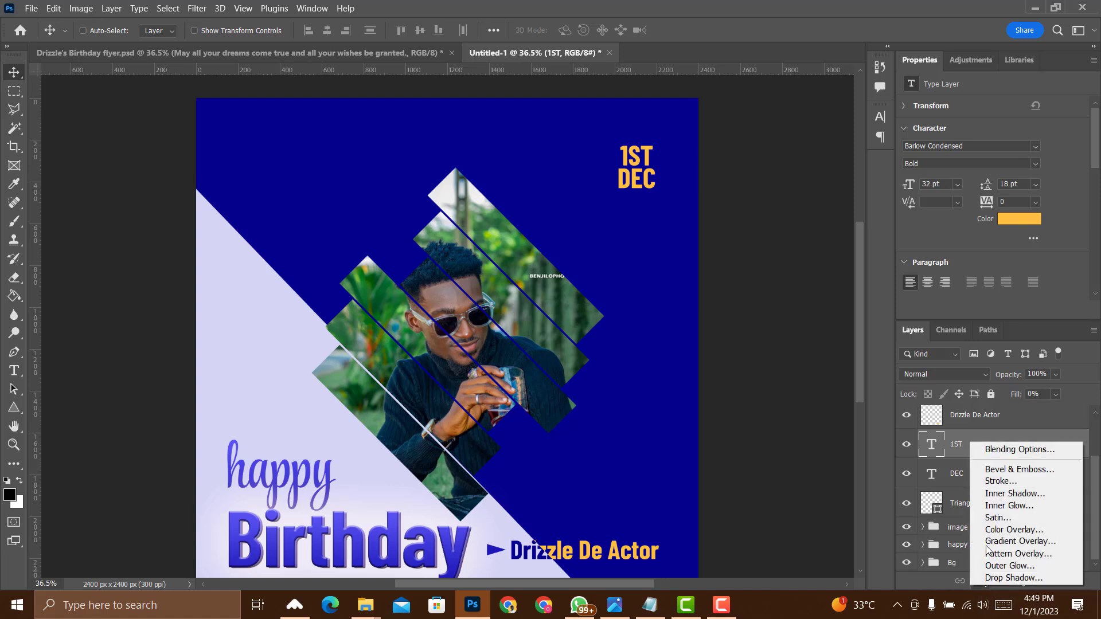
pyautogui.click(982, 469)
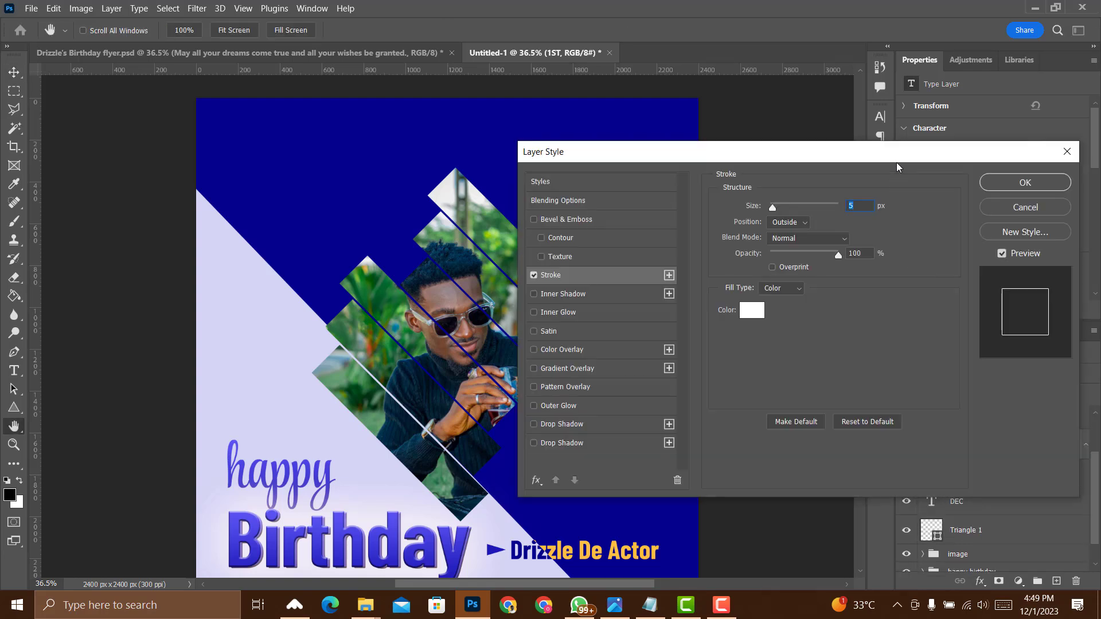
pyautogui.moveTo(898, 160); pyautogui.dragTo(905, 253)
pyautogui.click(1027, 273)
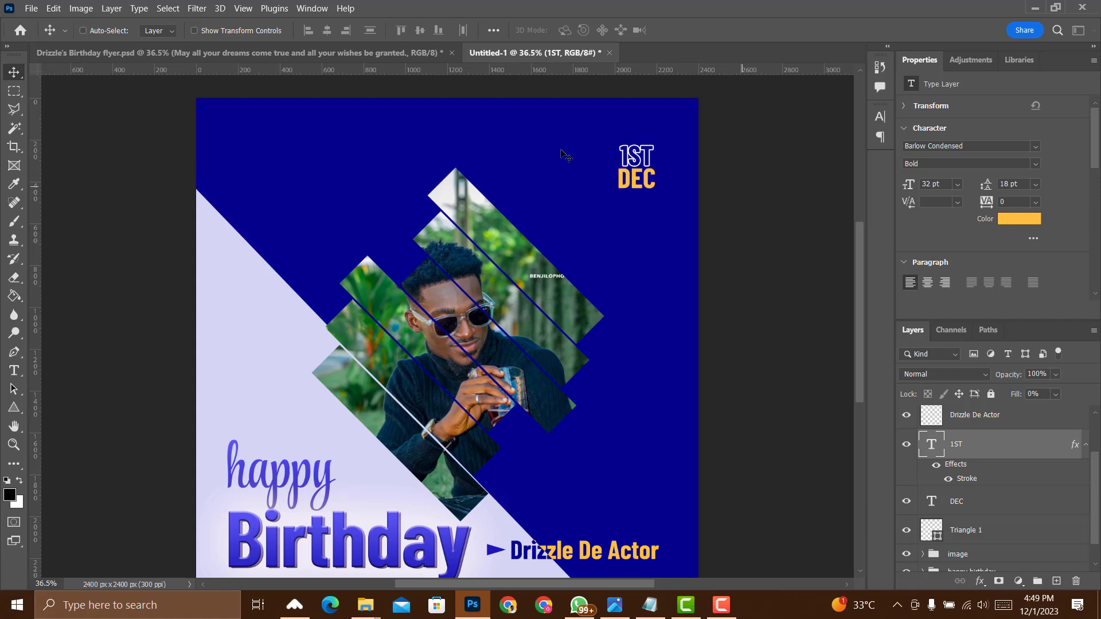
# - Format the "ST" in the "1ST" text as superscript
pyautogui.press('t')
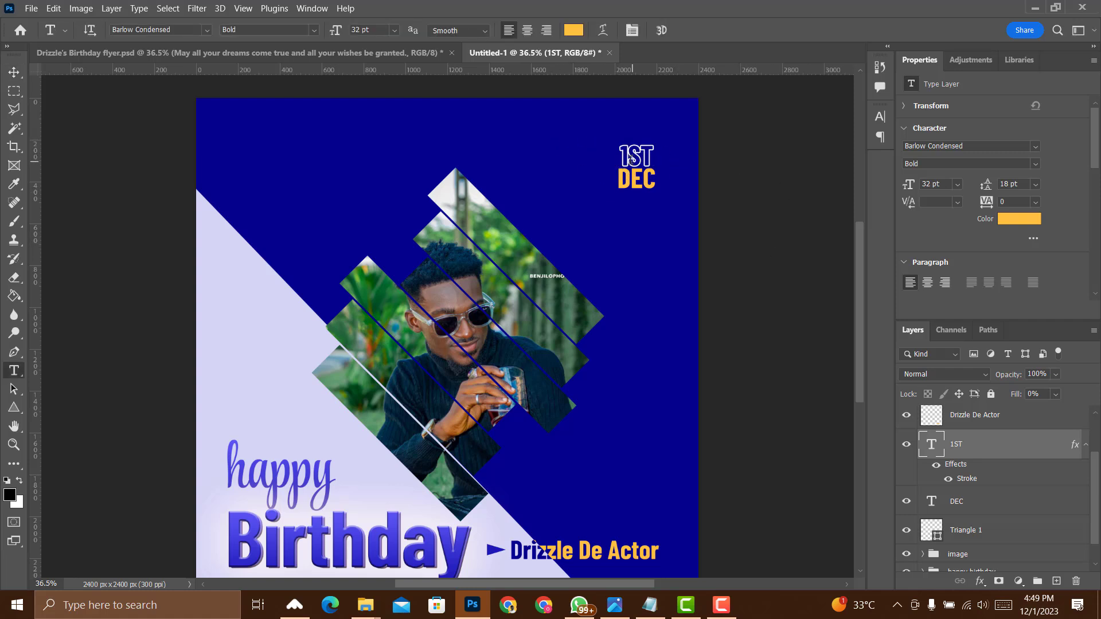
pyautogui.moveTo(627, 156); pyautogui.dragTo(648, 156)
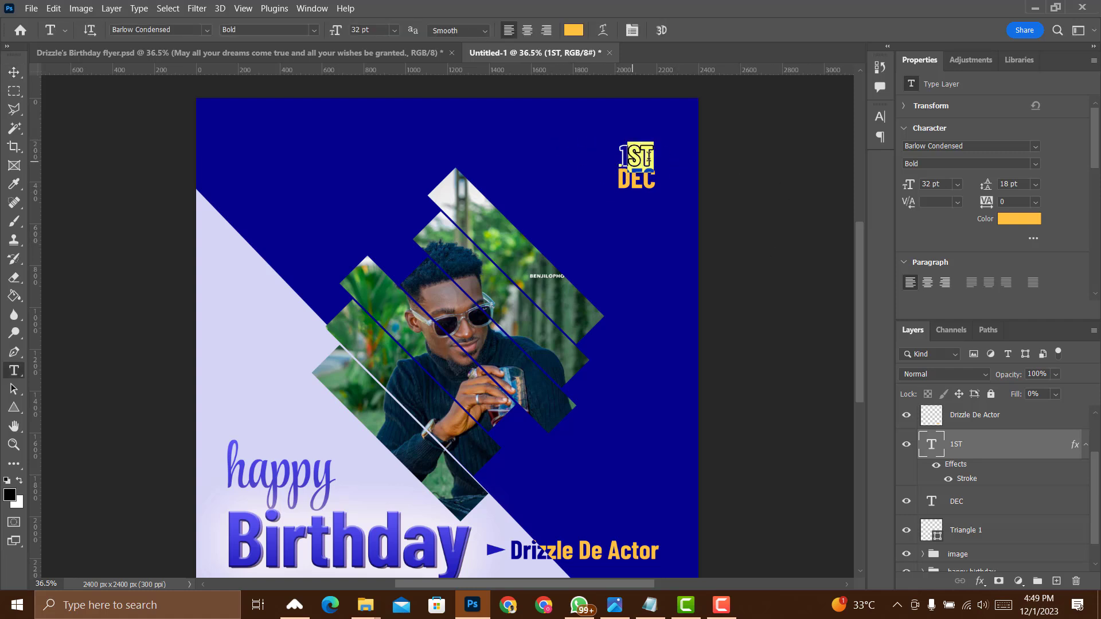
pyautogui.click(880, 118)
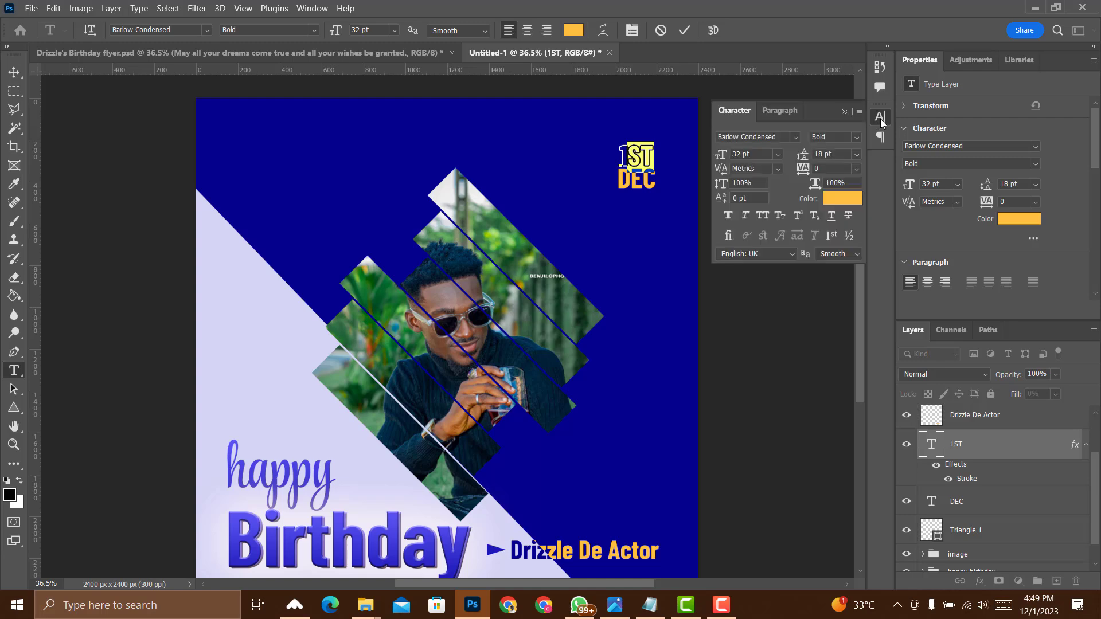
pyautogui.click(845, 113)
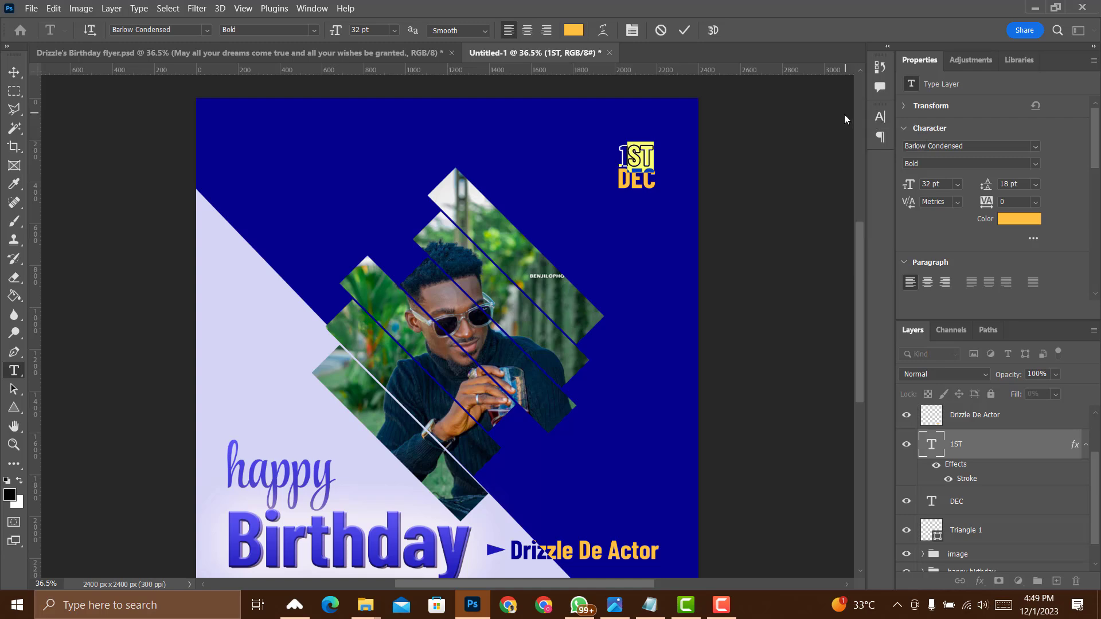
pyautogui.click(316, 7)
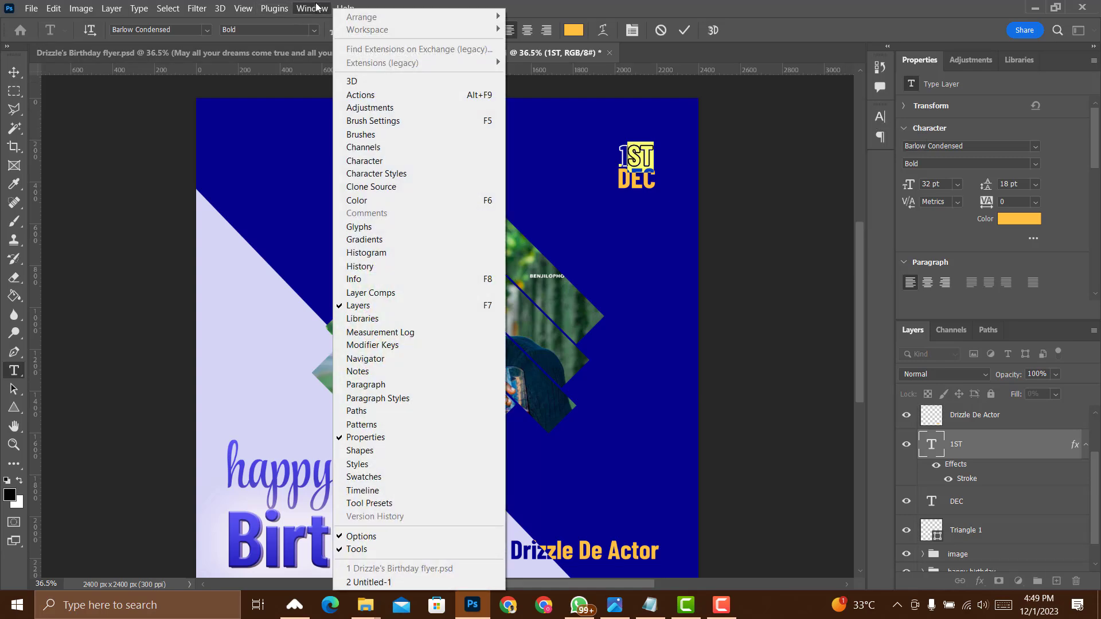
pyautogui.click(392, 162)
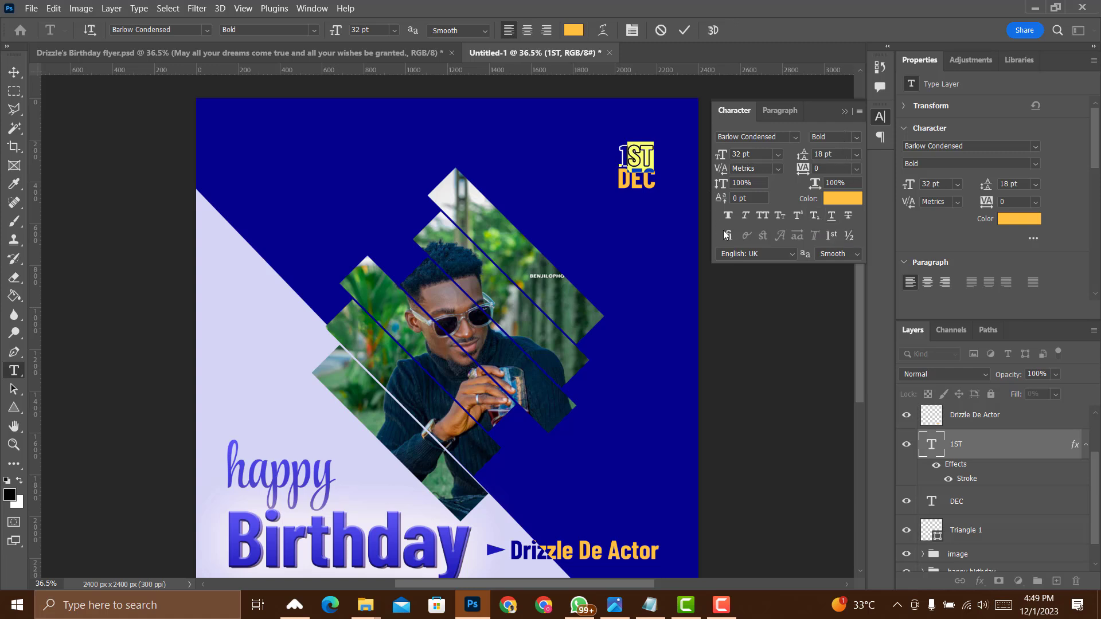
pyautogui.click(787, 113)
pyautogui.click(787, 114)
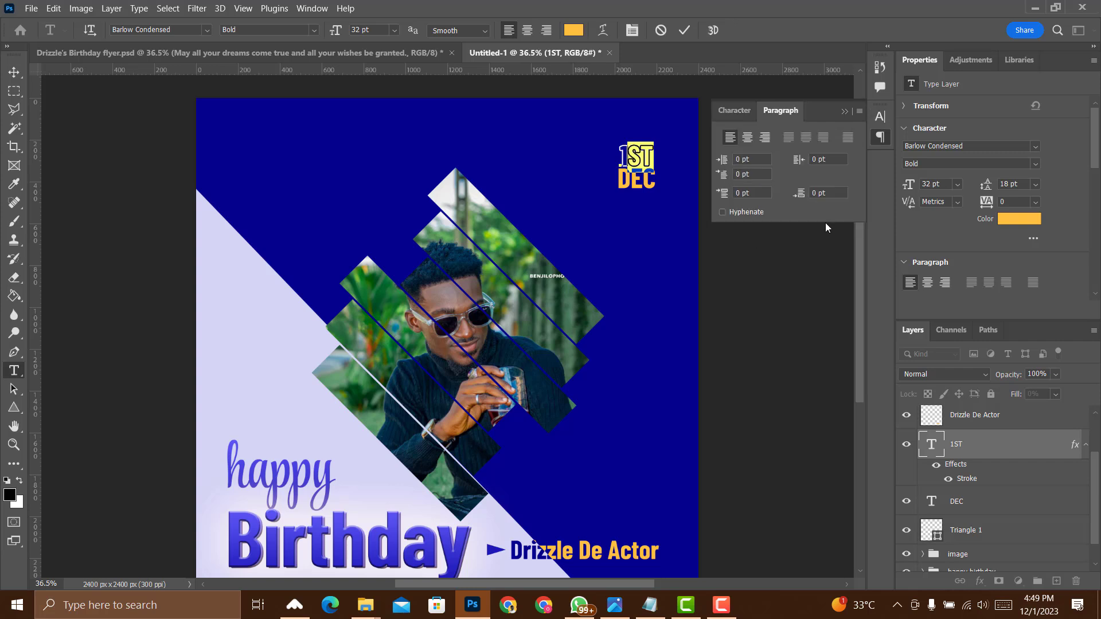
pyautogui.click(749, 113)
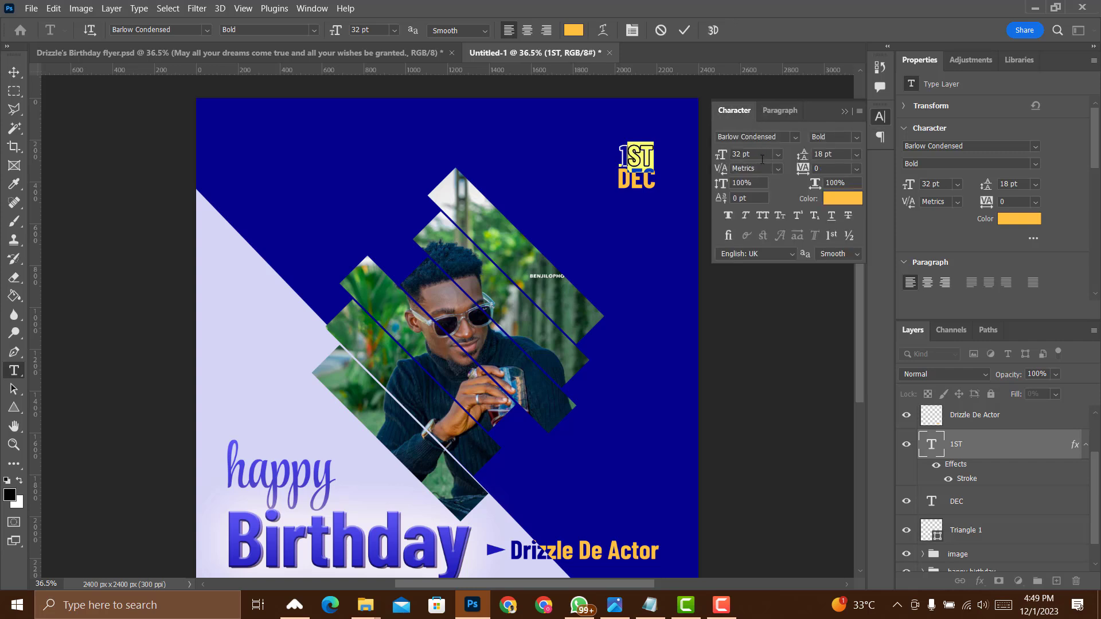
pyautogui.click(803, 217)
pyautogui.click(814, 218)
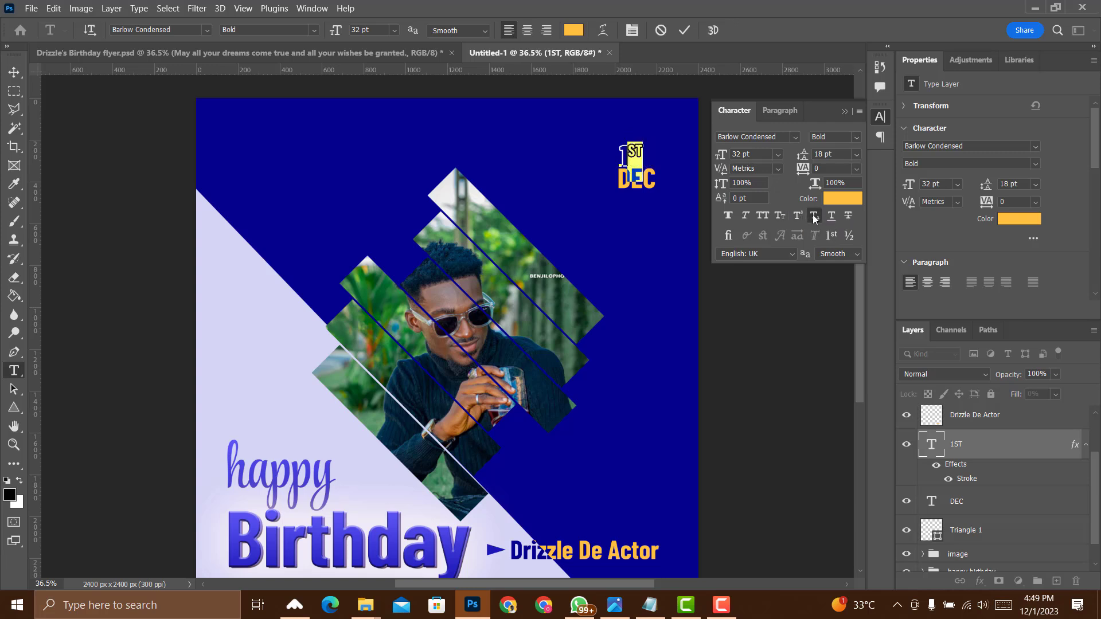
pyautogui.click(797, 215)
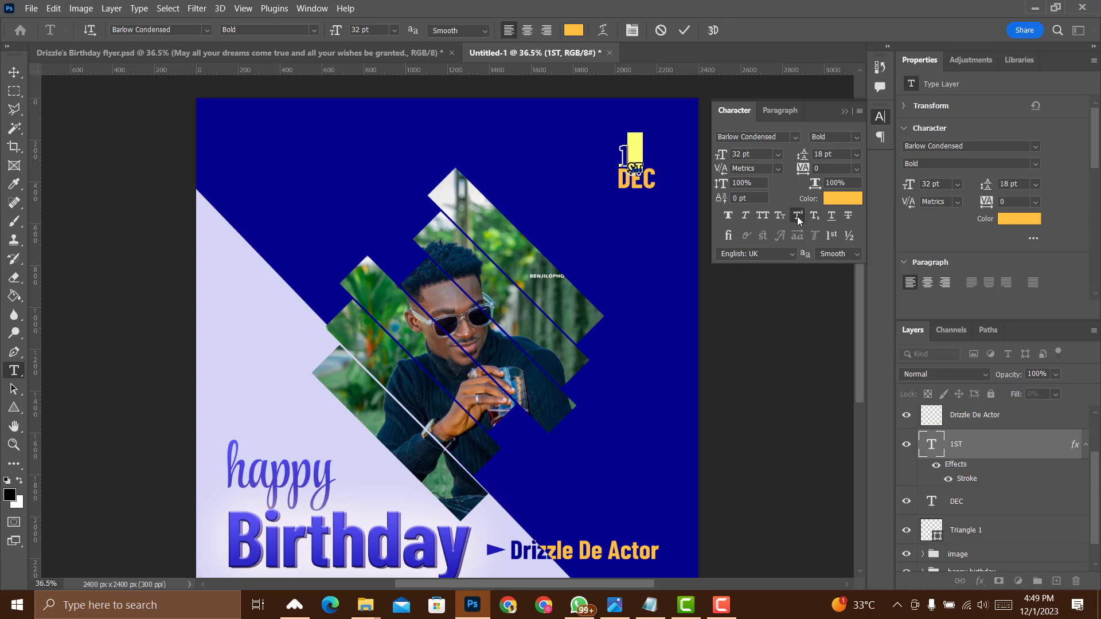
pyautogui.click(844, 113)
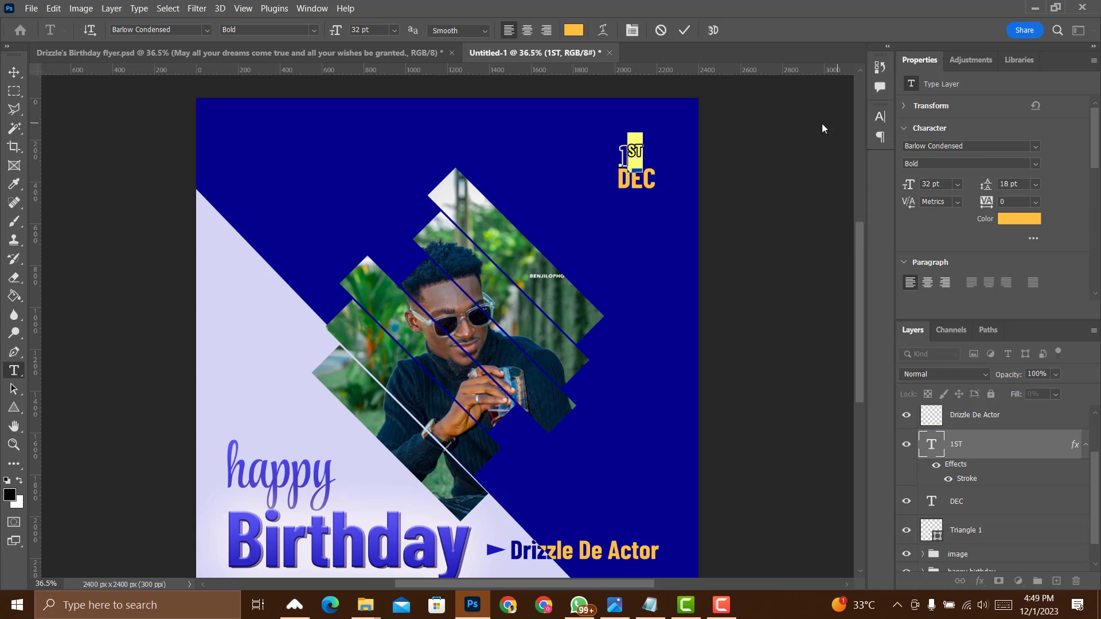
pyautogui.click(685, 31)
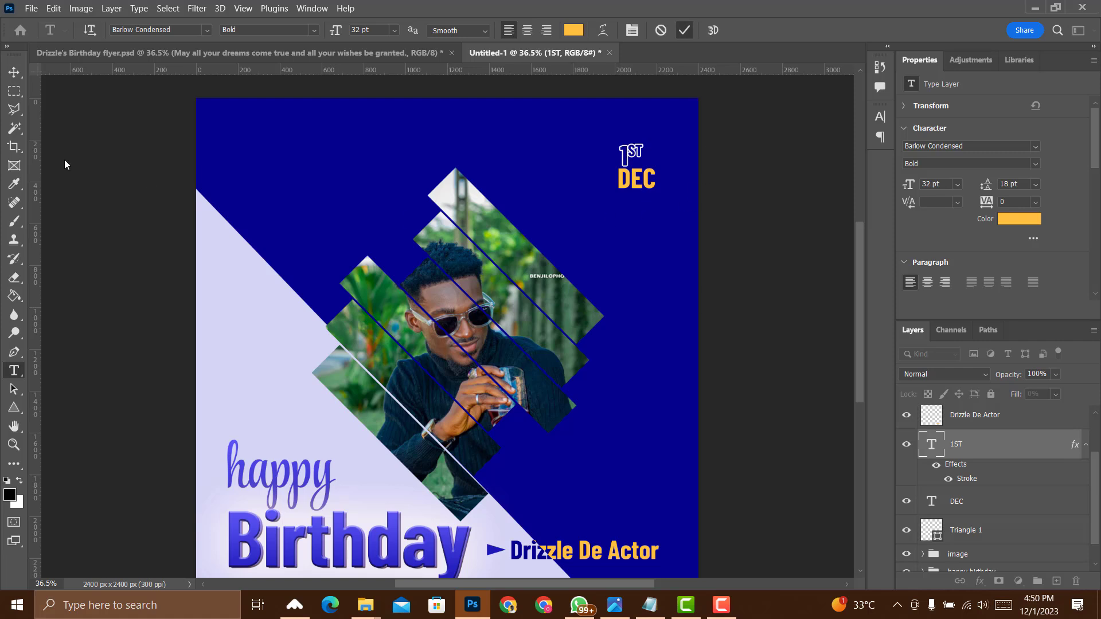
# - Nudge the "1ST" text slightly to the right so it sits centrally above "DEC"
pyautogui.click(12, 75)
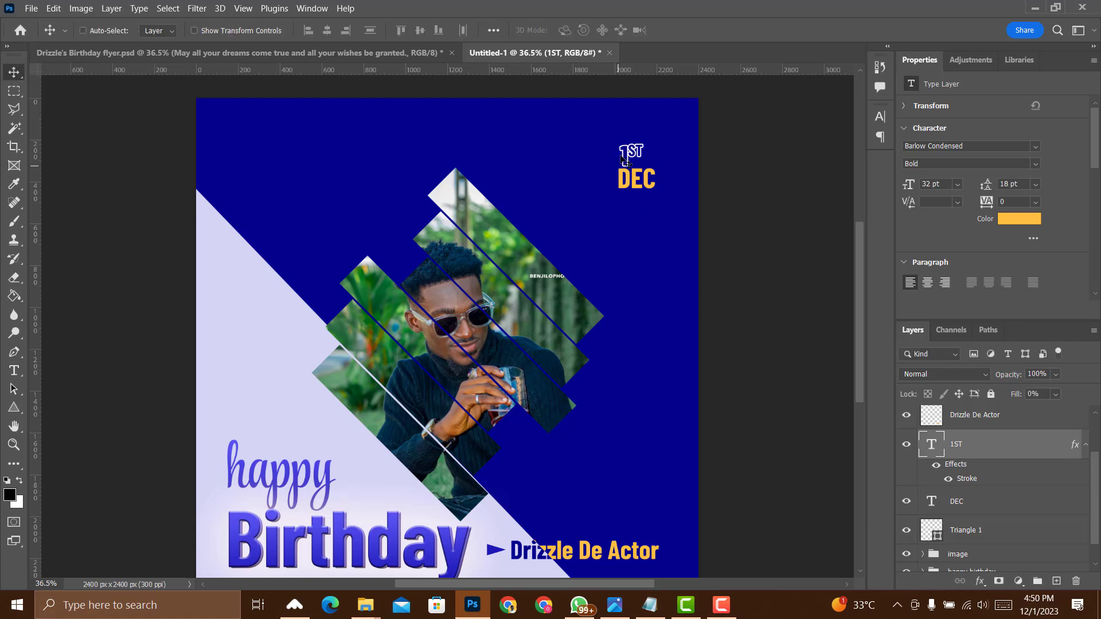
pyautogui.press('Right')
pyautogui.press('Right')
pyautogui.press('Right')
pyautogui.press('Right')
pyautogui.press('Right')
pyautogui.press('Right')
pyautogui.press('Right')
pyautogui.press('Right')
pyautogui.press('Right')
pyautogui.press('Right')
pyautogui.press('Right')
pyautogui.press('Right')
pyautogui.press('Right')
# - Align the horizontal centers of the "1ST" and "DEC" layers and collapse the "1ST" layer's effects list
pyautogui.press('ctrl')
pyautogui.keyDown('ctrl'); pyautogui.click(983, 496); pyautogui.keyUp('ctrl')
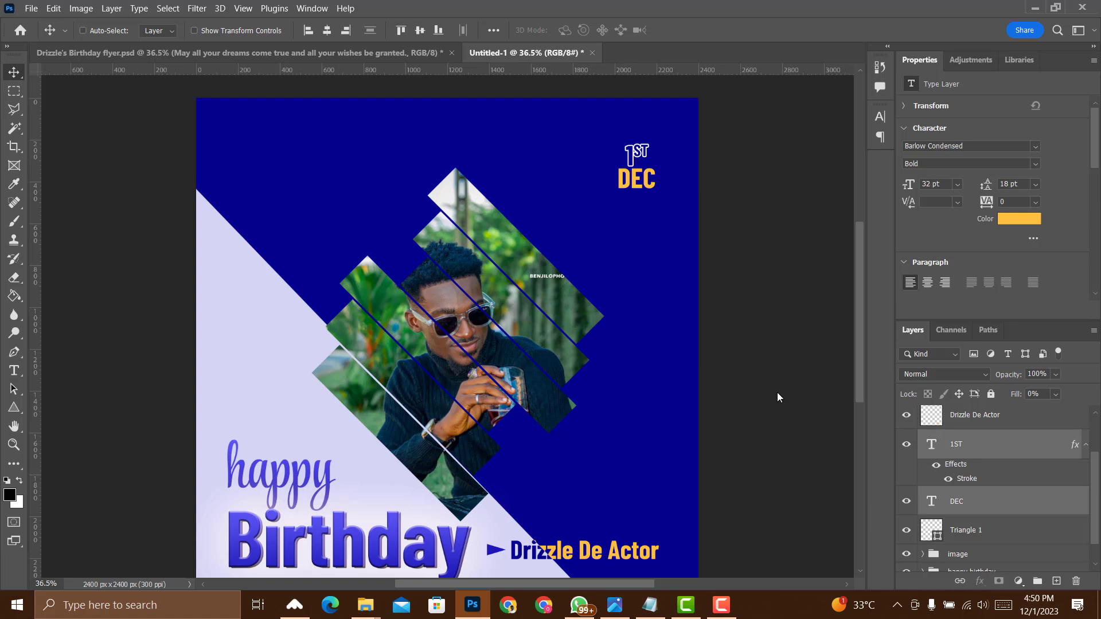
pyautogui.click(326, 32)
pyautogui.click(1087, 452)
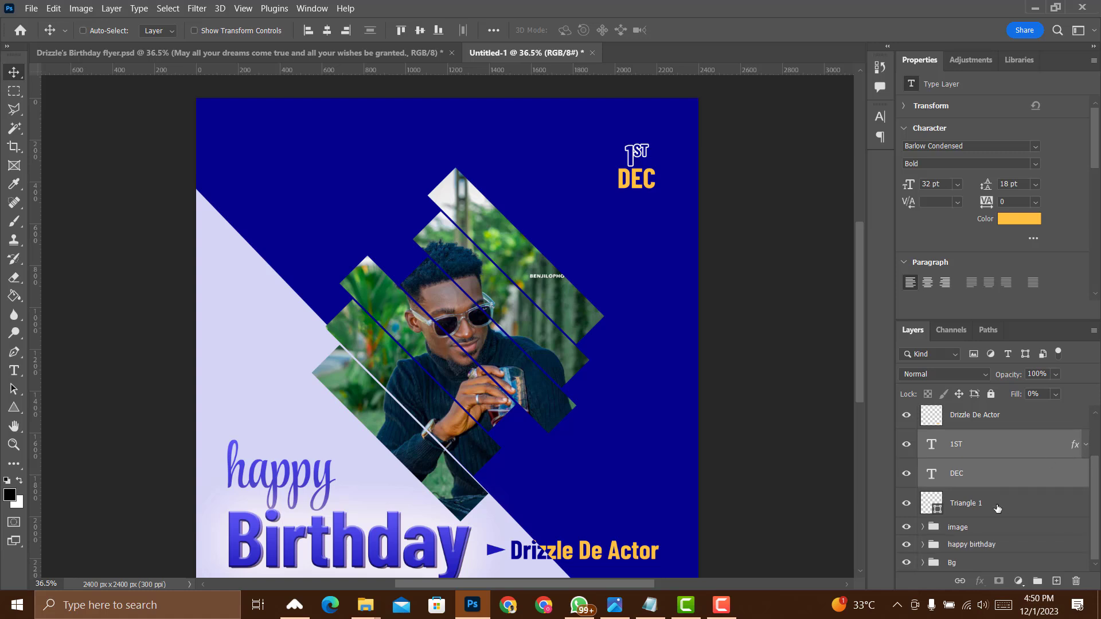
# - Group the Triangle 1 layer with the celebrant's name layer and rename the group "name"
pyautogui.scroll(2, 990, 527)
pyautogui.scroll(-2, 990, 527)
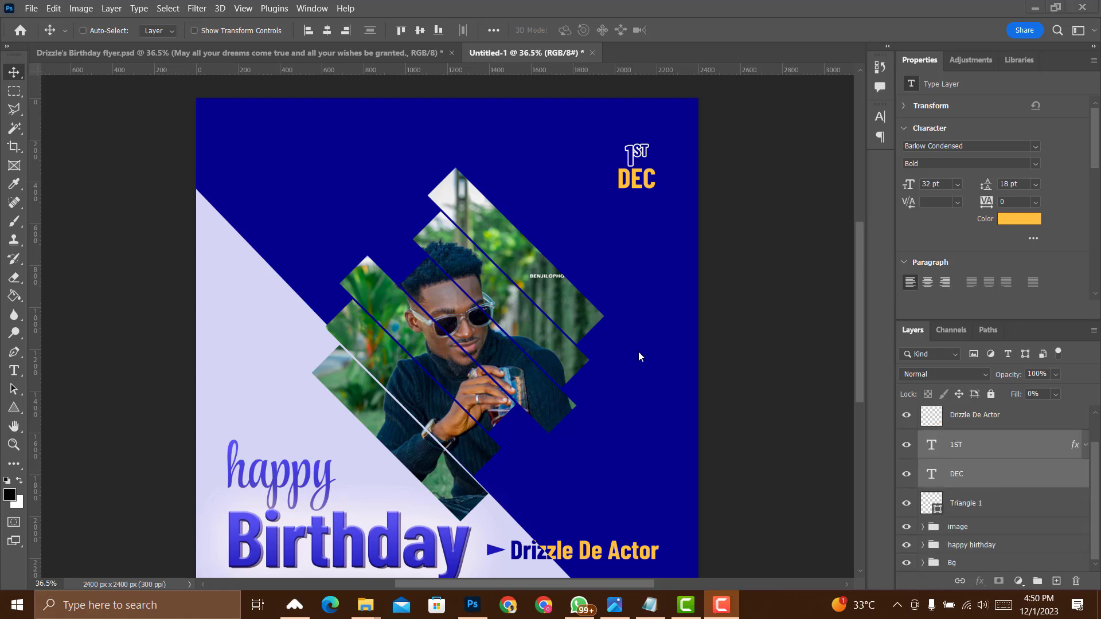
pyautogui.scroll(-1, 734, 379)
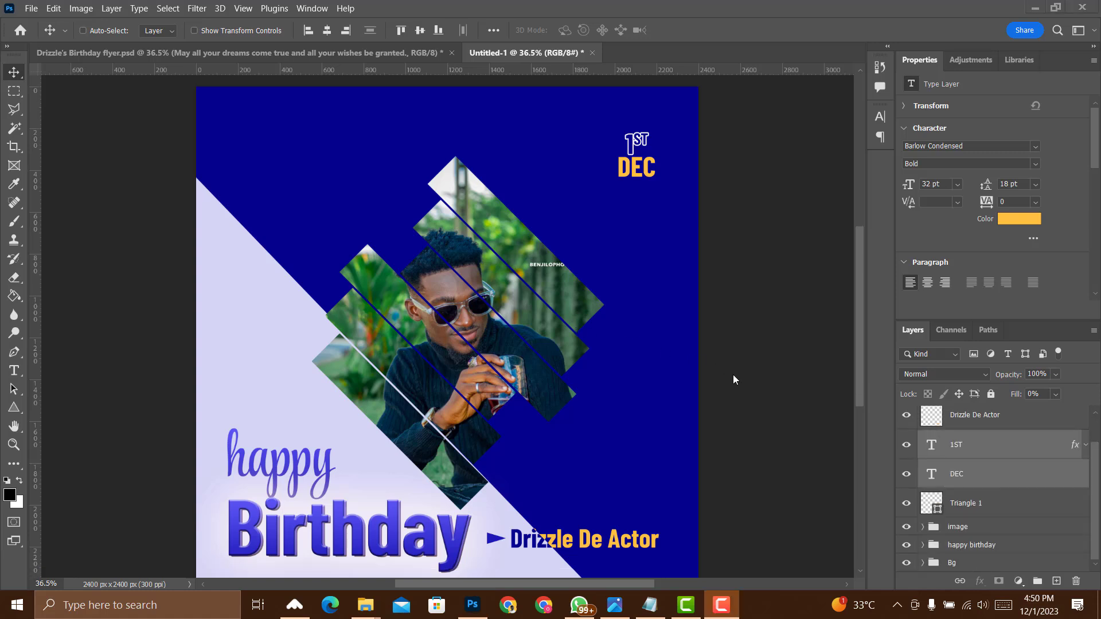
pyautogui.click(1011, 509)
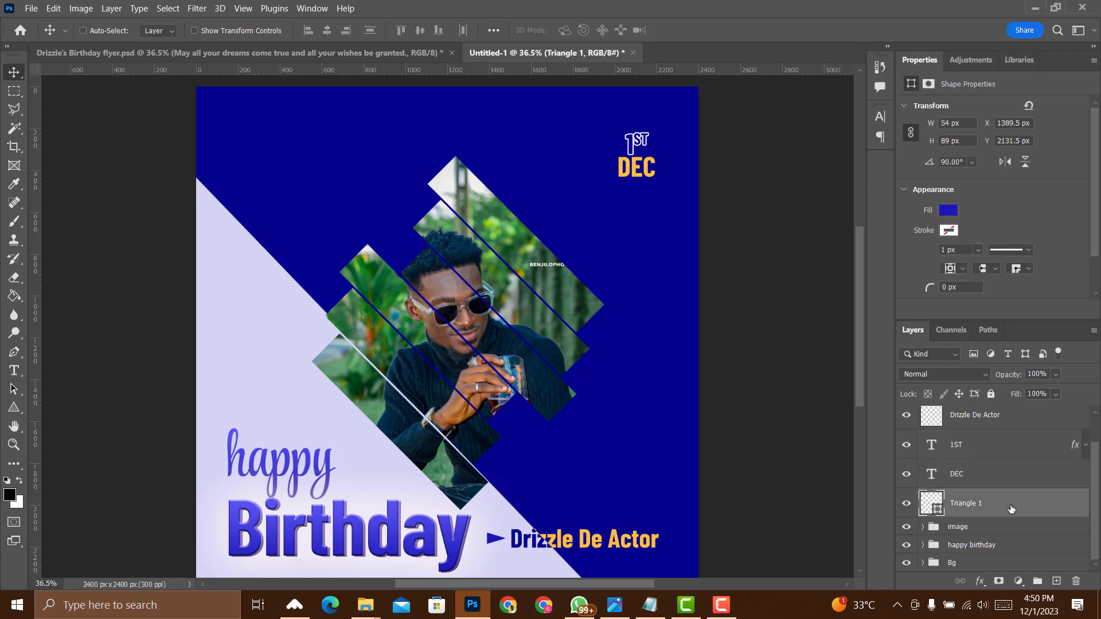
pyautogui.press('ctrl')
pyautogui.keyDown('ctrl'); pyautogui.click(1004, 419); pyautogui.keyUp('ctrl')
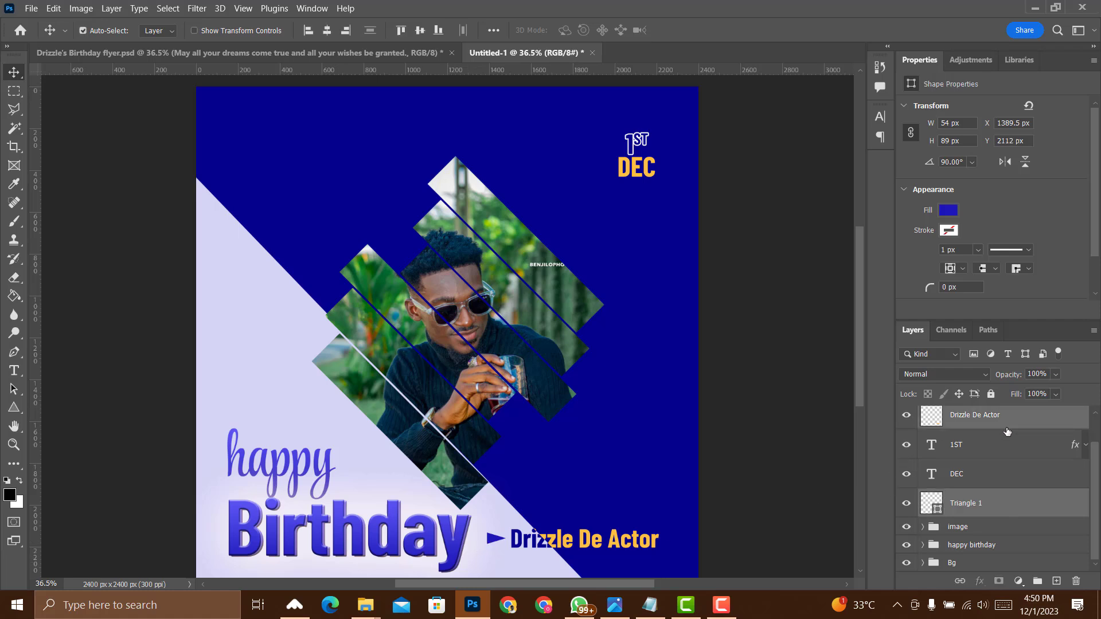
pyautogui.hotkey('ctrl', 'g')
pyautogui.doubleClick(957, 444)
pyautogui.write('nam')
pyautogui.press('Return')
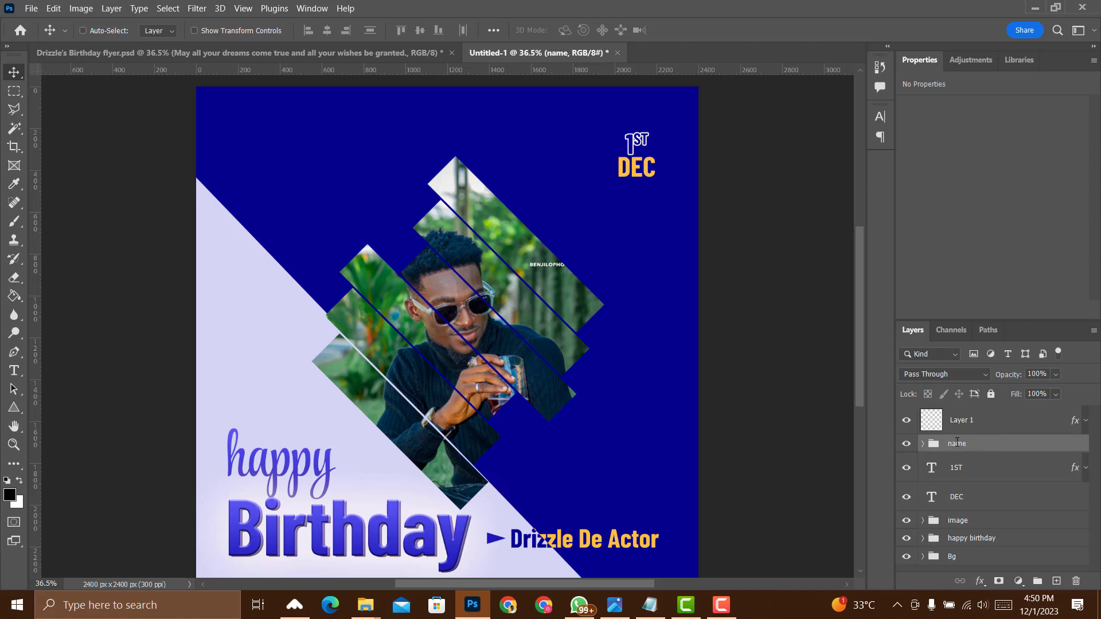
# - Toggle Layer 1's visibility to check its content and move the layer into the "name" group
pyautogui.click(907, 421)
pyautogui.click(911, 423)
pyautogui.moveTo(972, 426); pyautogui.dragTo(975, 446)
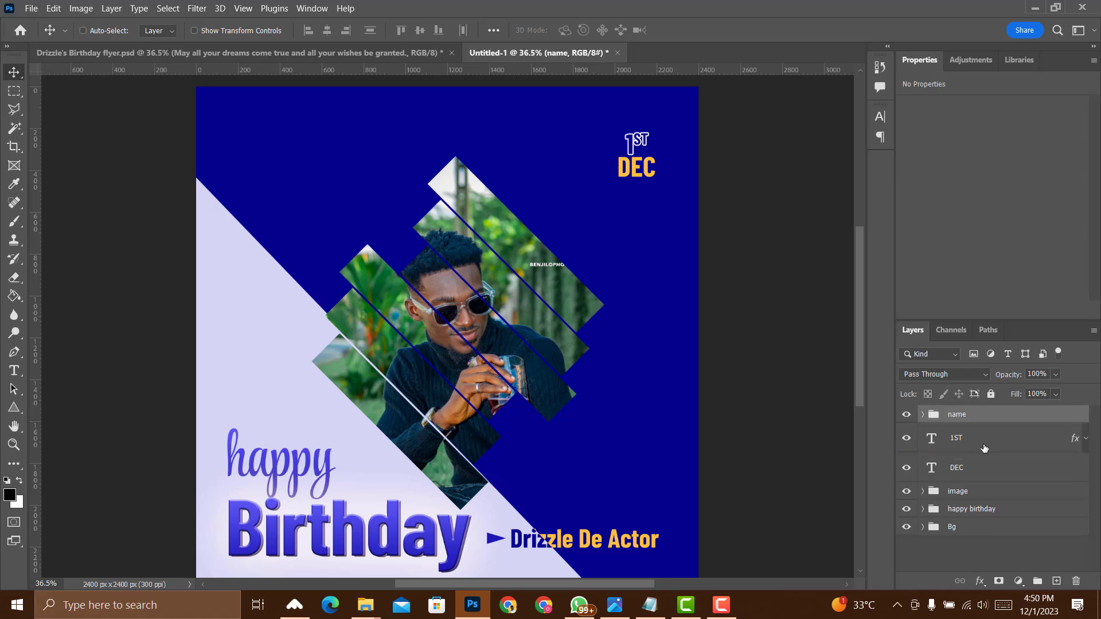
# - Group the "1ST" and "DEC" layers as "date" and move the group above the "name" group
pyautogui.hotkey('alt', '[')
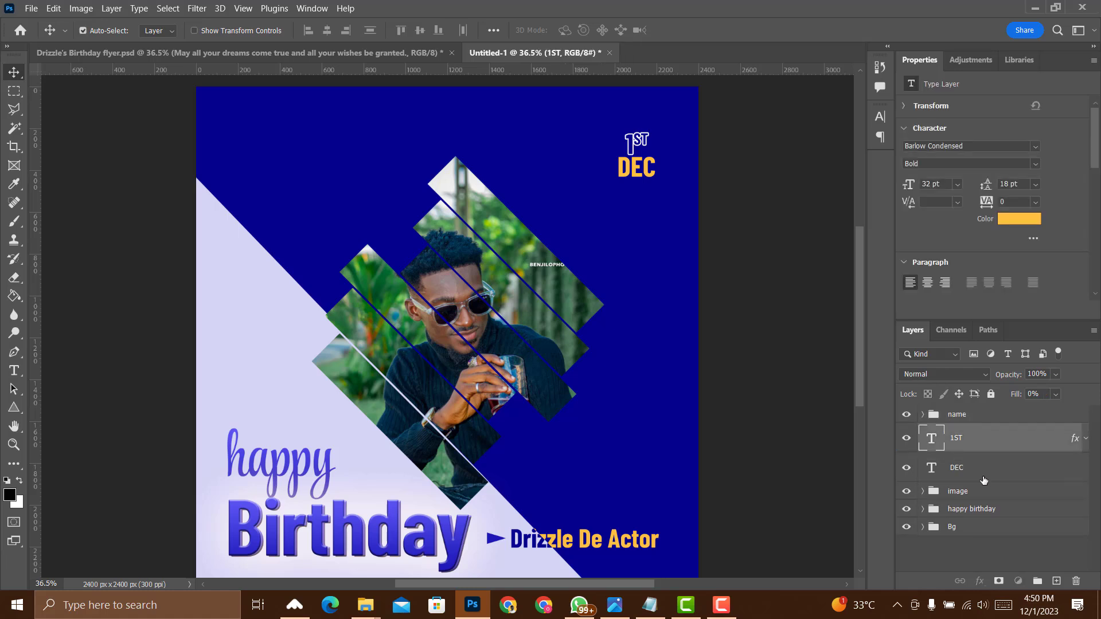
pyautogui.keyDown('ctrl'); pyautogui.click(984, 480); pyautogui.keyUp('ctrl')
pyautogui.hotkey('ctrl', 'g')
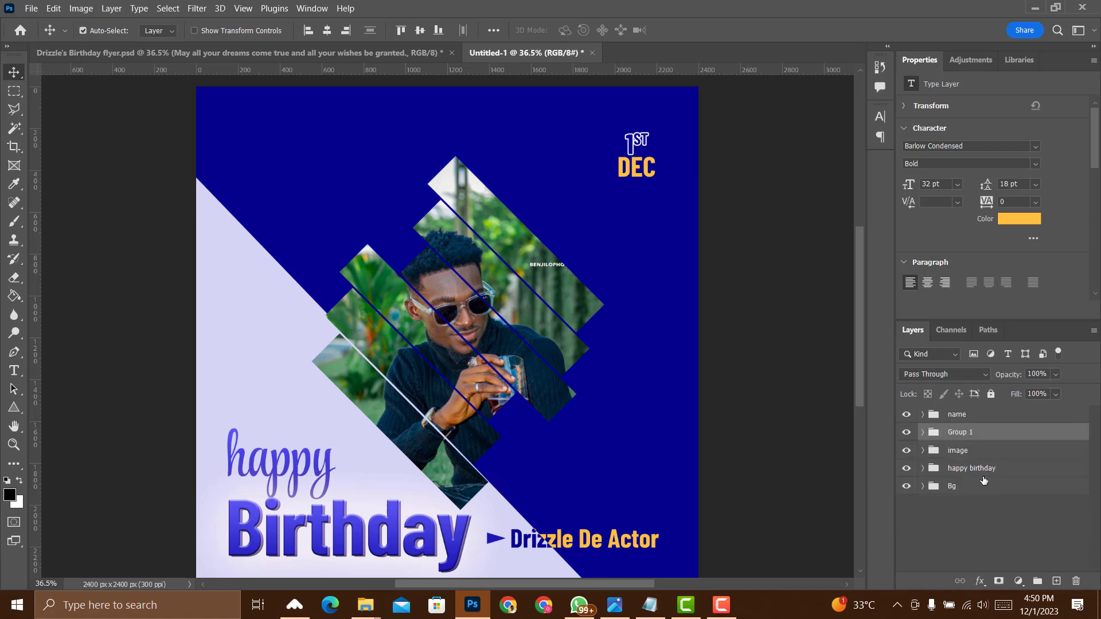
pyautogui.doubleClick(970, 440)
pyautogui.write('date')
pyautogui.press('Return')
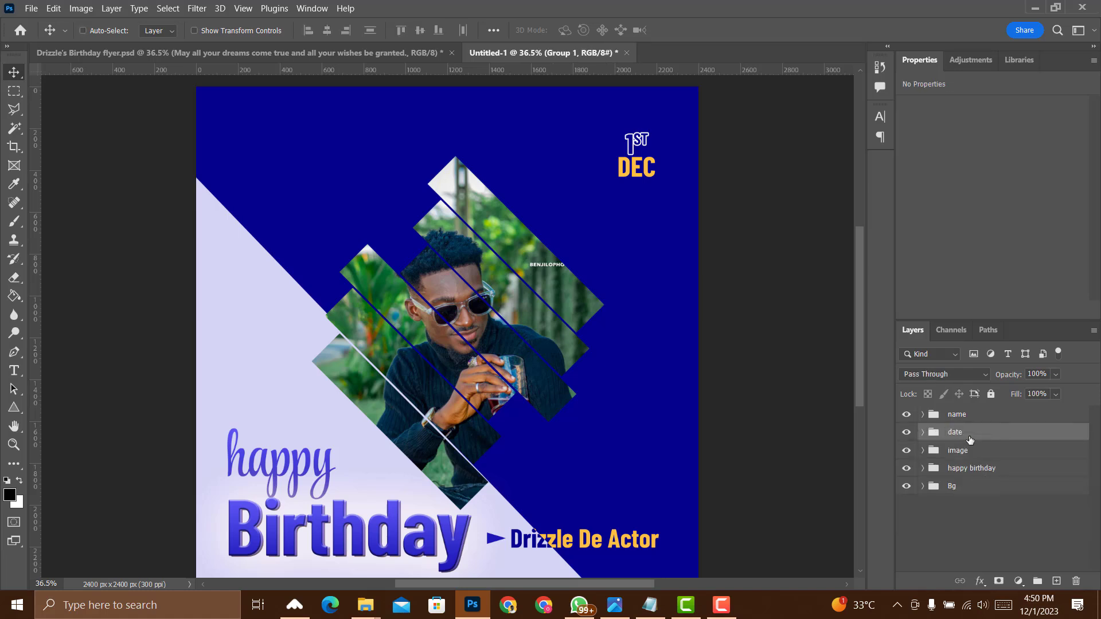
pyautogui.moveTo(967, 432); pyautogui.dragTo(956, 406)
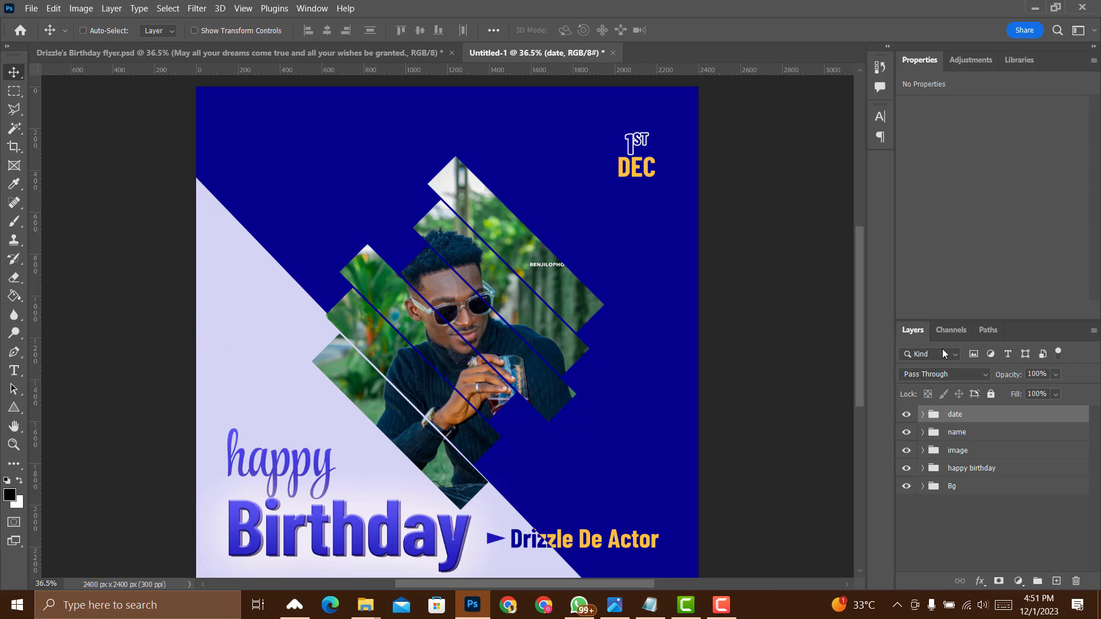
# - Copy "May all your dreams come true and all your wishes be granted." from Notepad and add it as text in the flyer's upper-left area
pyautogui.click(650, 605)
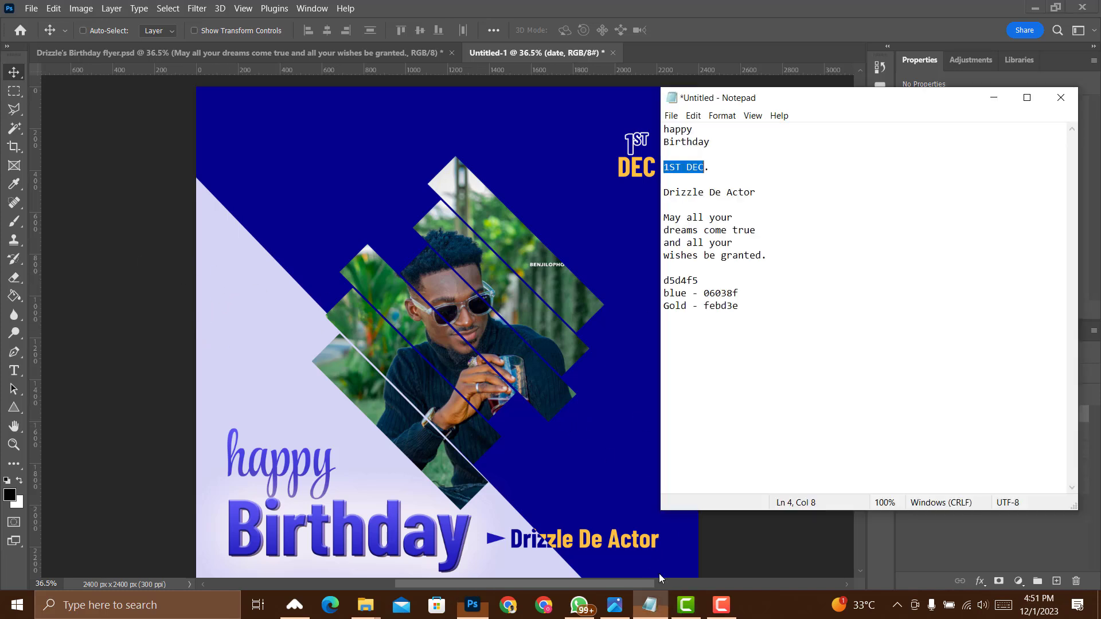
pyautogui.moveTo(666, 217); pyautogui.dragTo(771, 258)
pyautogui.hotkey('ctrl', 'c')
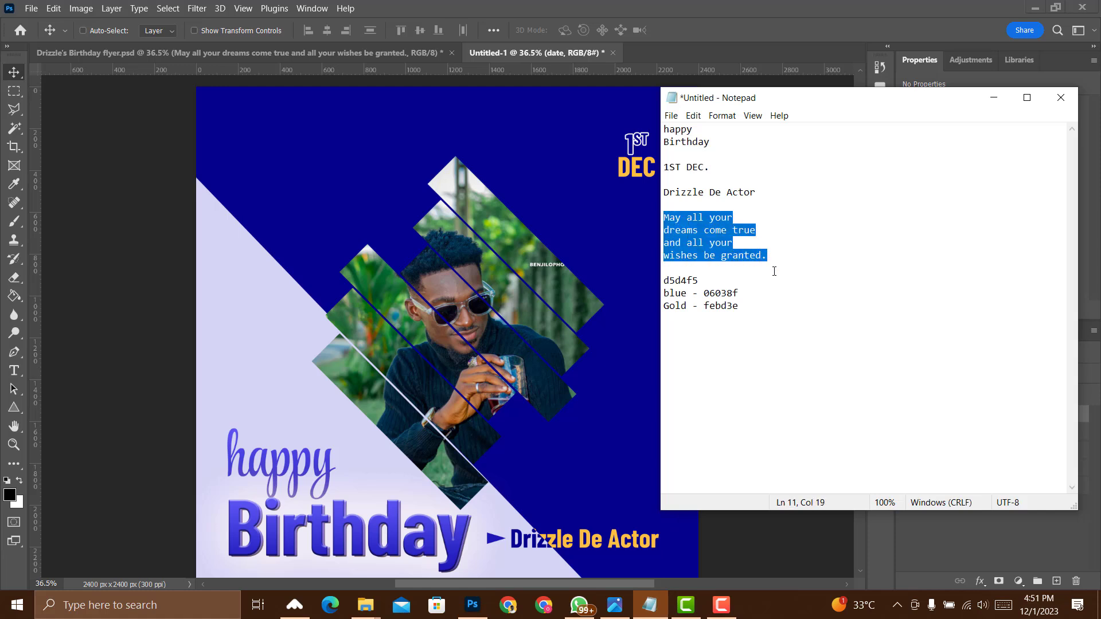
pyautogui.click(604, 291)
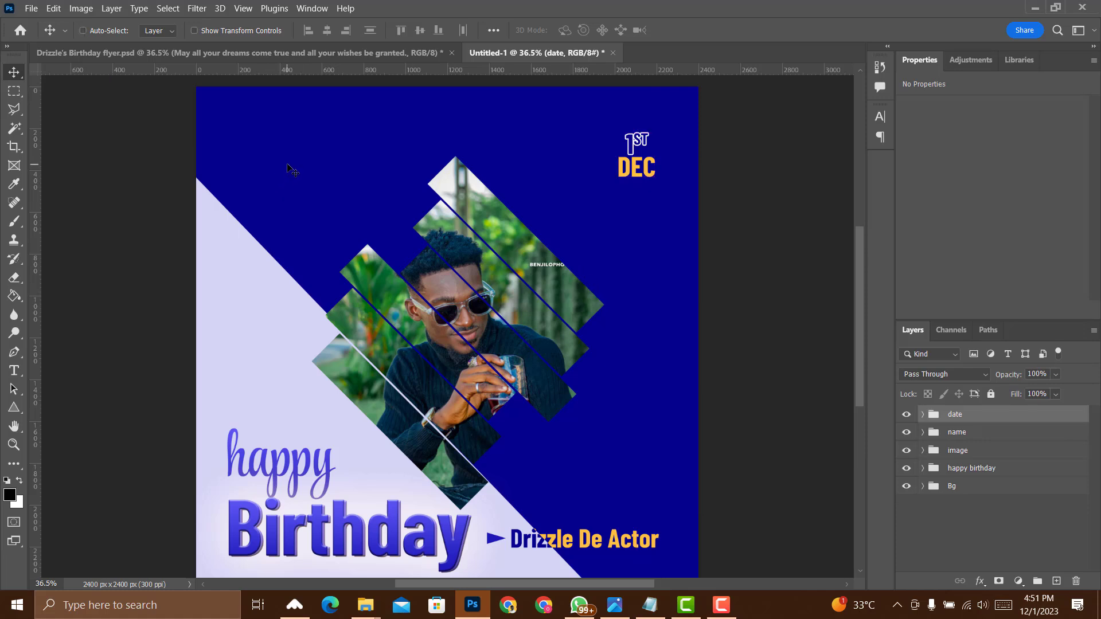
pyautogui.click(10, 371)
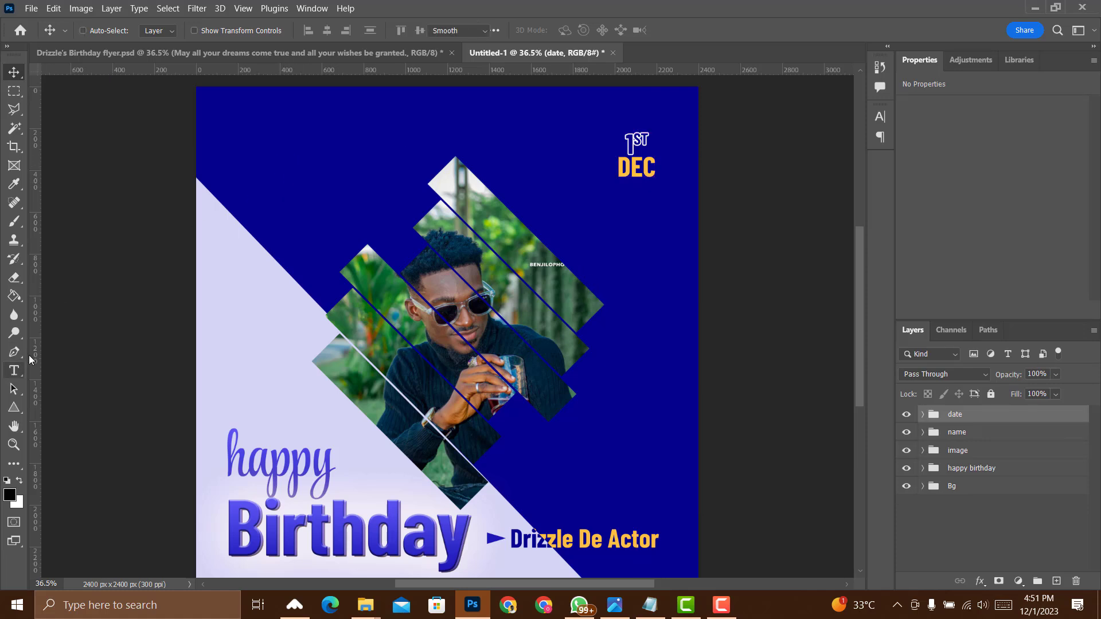
pyautogui.click(267, 144)
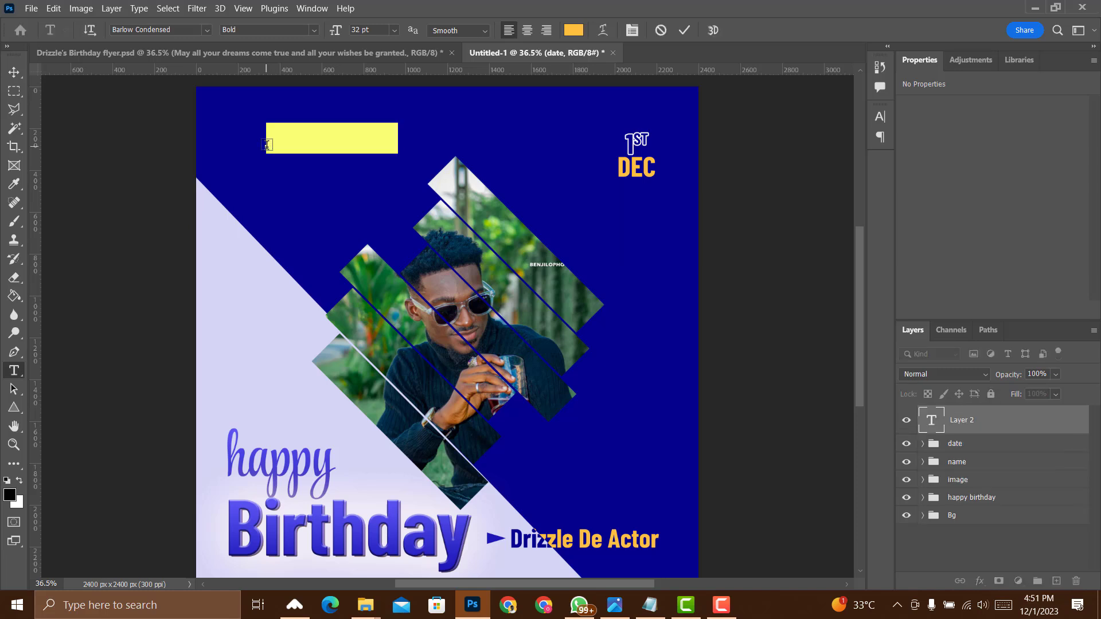
pyautogui.click(277, 149)
pyautogui.hotkey('ctrl', 'v')
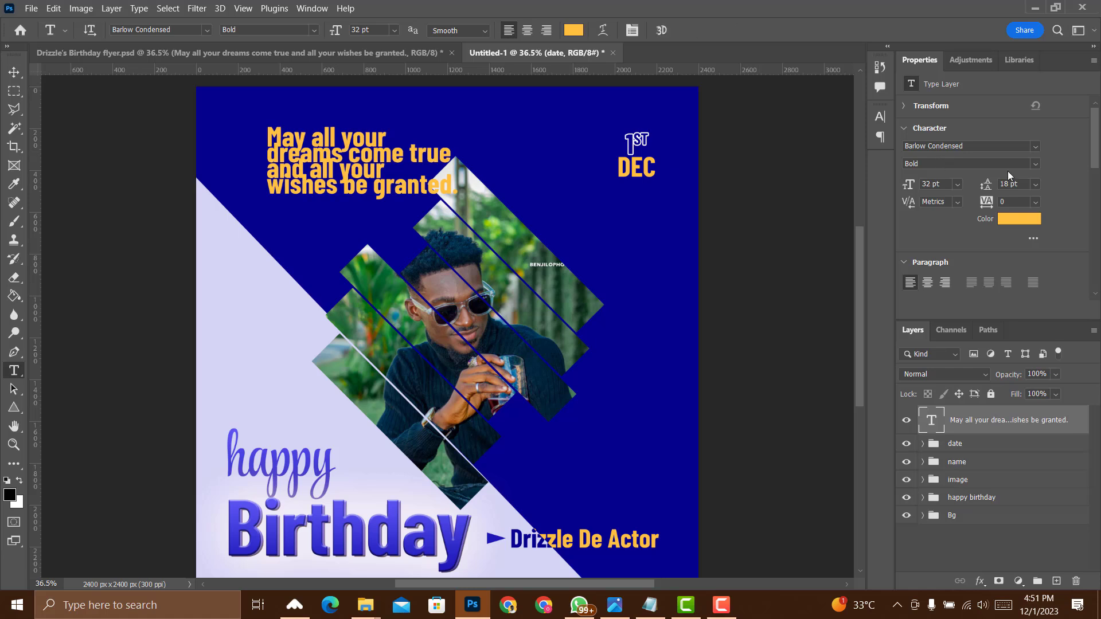
# - Set the wish text to 18 pt Medium and move it left to line up with the "happy" greeting's left edge
pyautogui.click(958, 184)
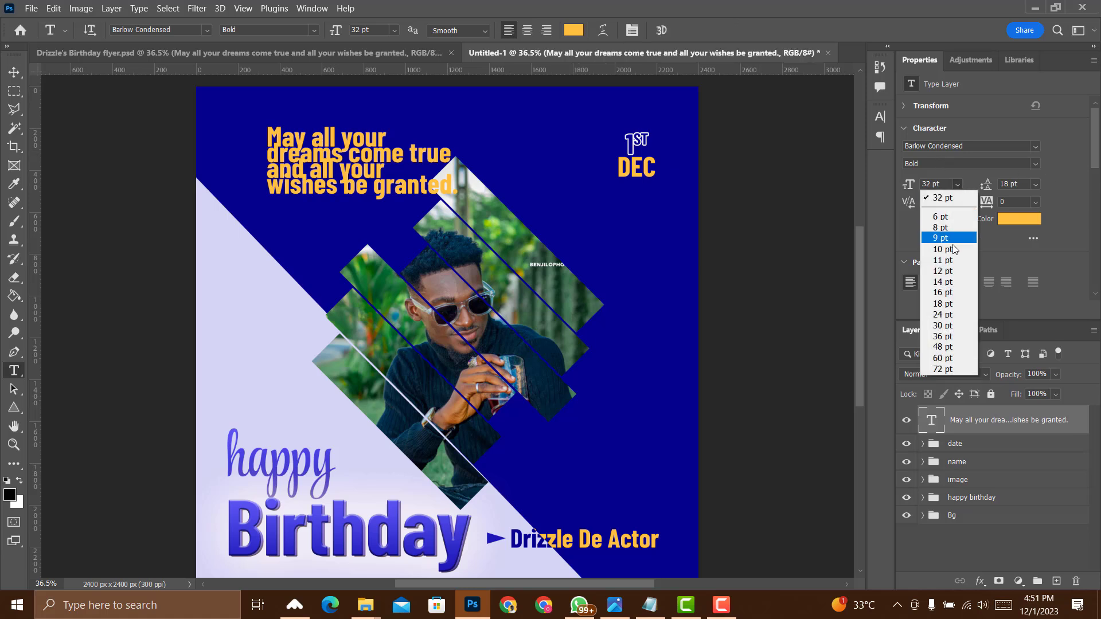
pyautogui.click(946, 304)
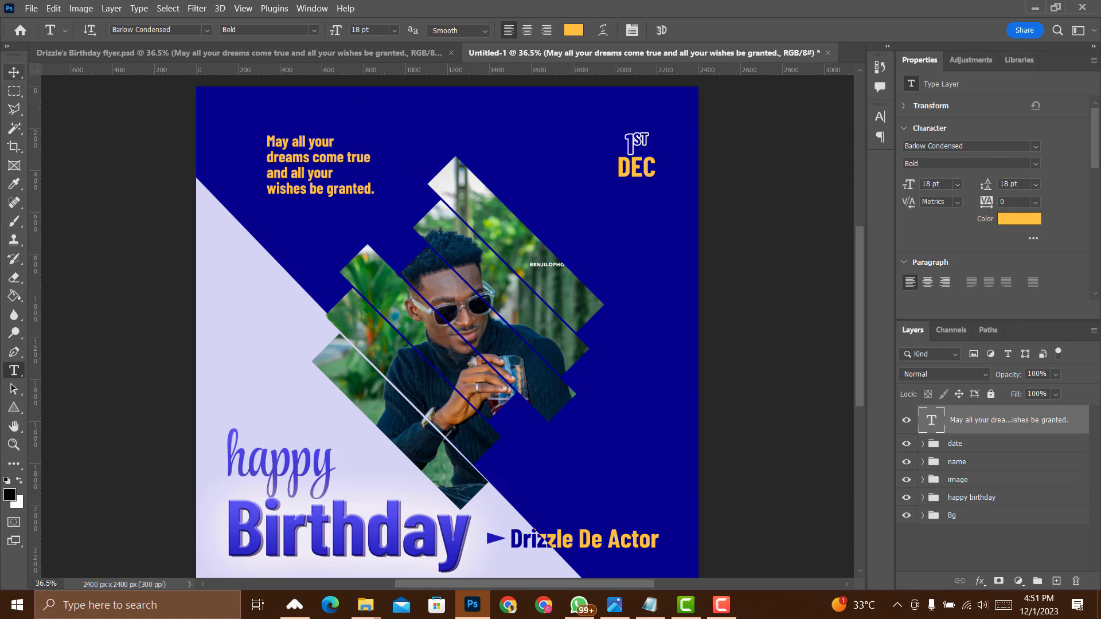
pyautogui.click(1034, 163)
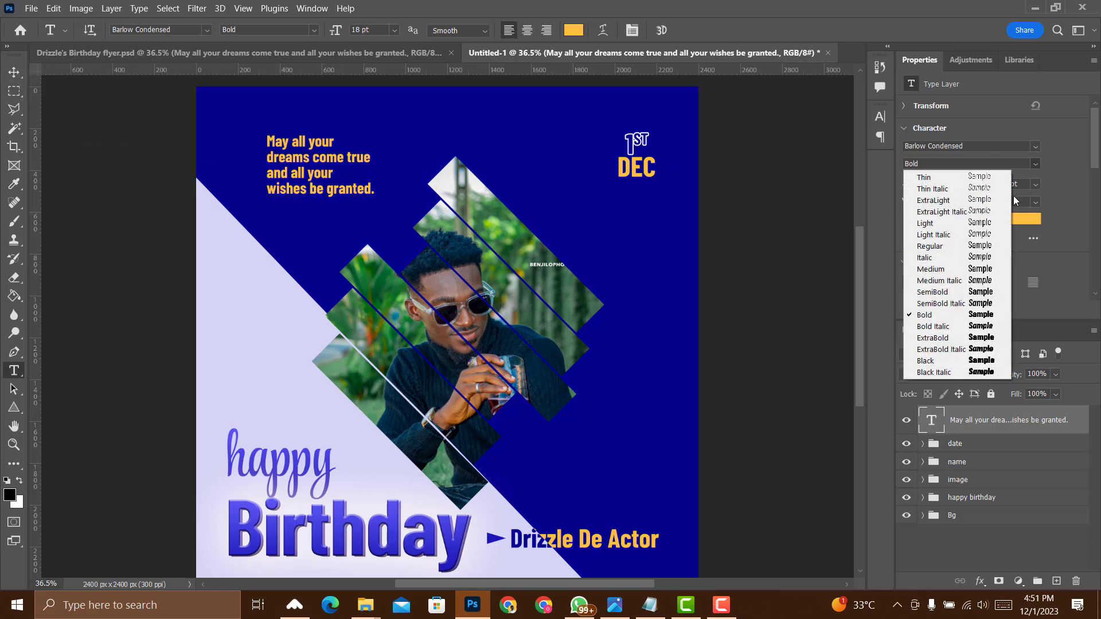
pyautogui.click(941, 269)
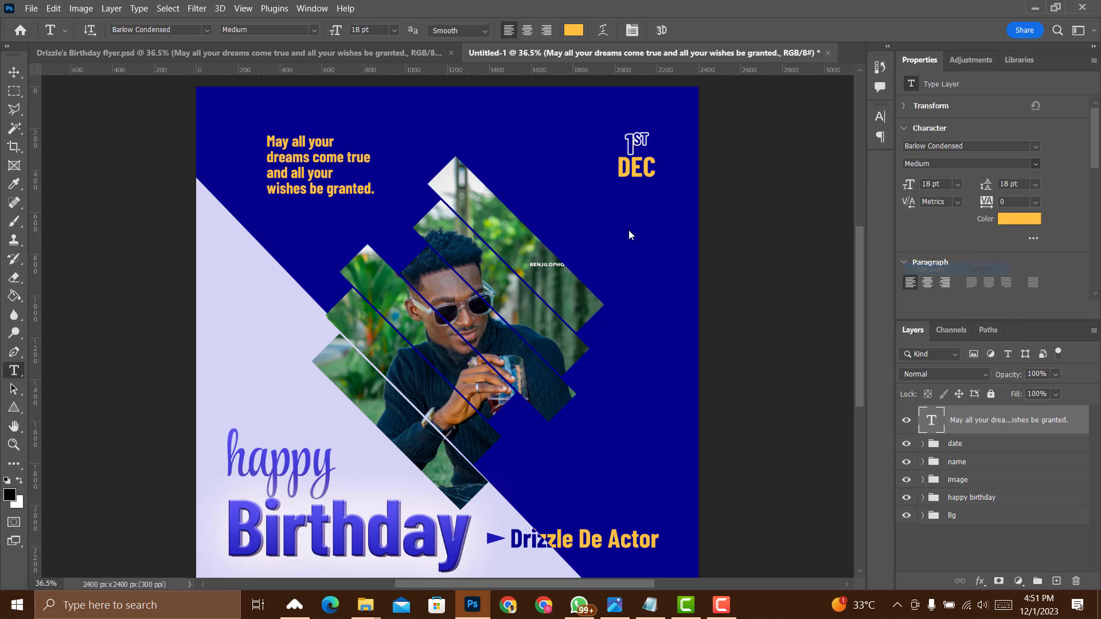
pyautogui.click(14, 72)
pyautogui.moveTo(322, 177); pyautogui.dragTo(286, 176)
pyautogui.scroll(1, 448, 333)
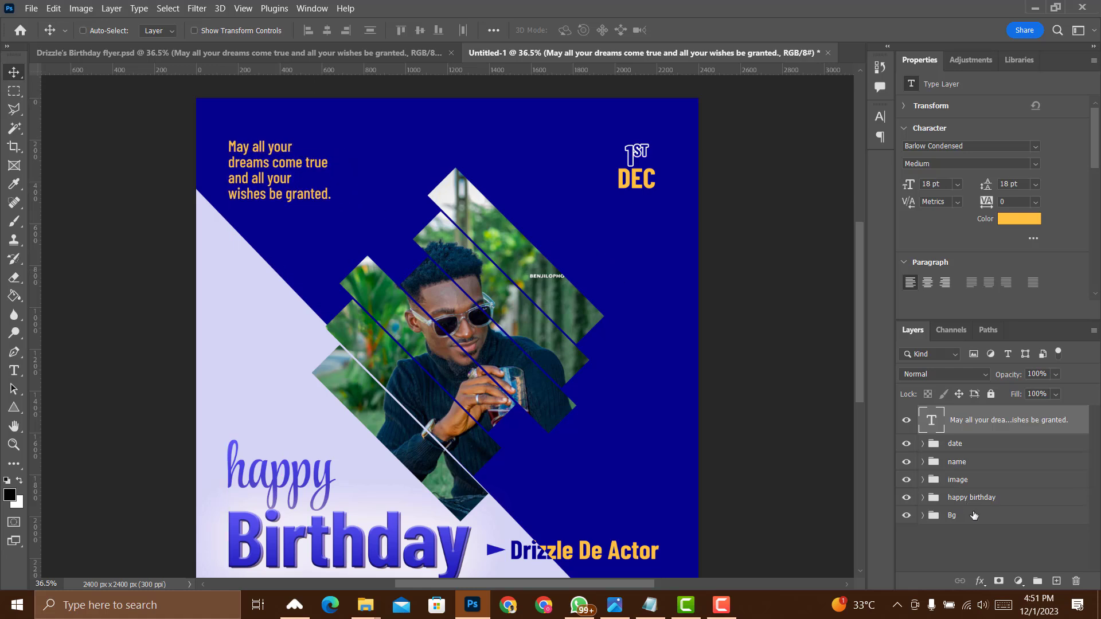
# - Place the Pngtree celebration confetti image as an embedded object above Shape 1 in the "Bg" group
pyautogui.click(923, 515)
pyautogui.scroll(-1, 986, 528)
pyautogui.click(1014, 538)
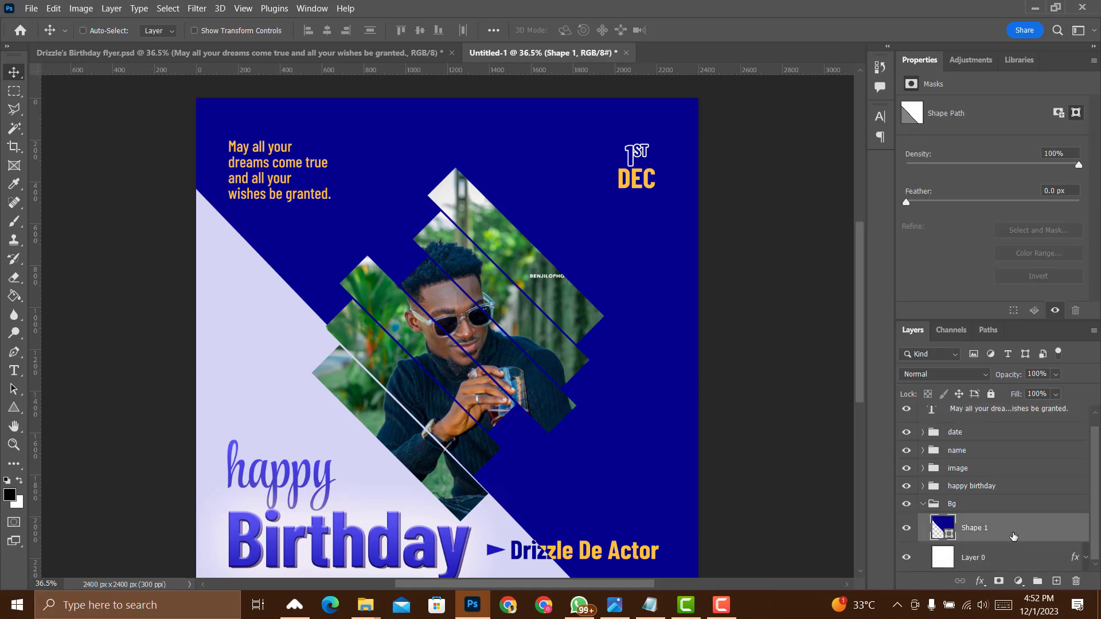
pyautogui.click(31, 8)
pyautogui.click(69, 280)
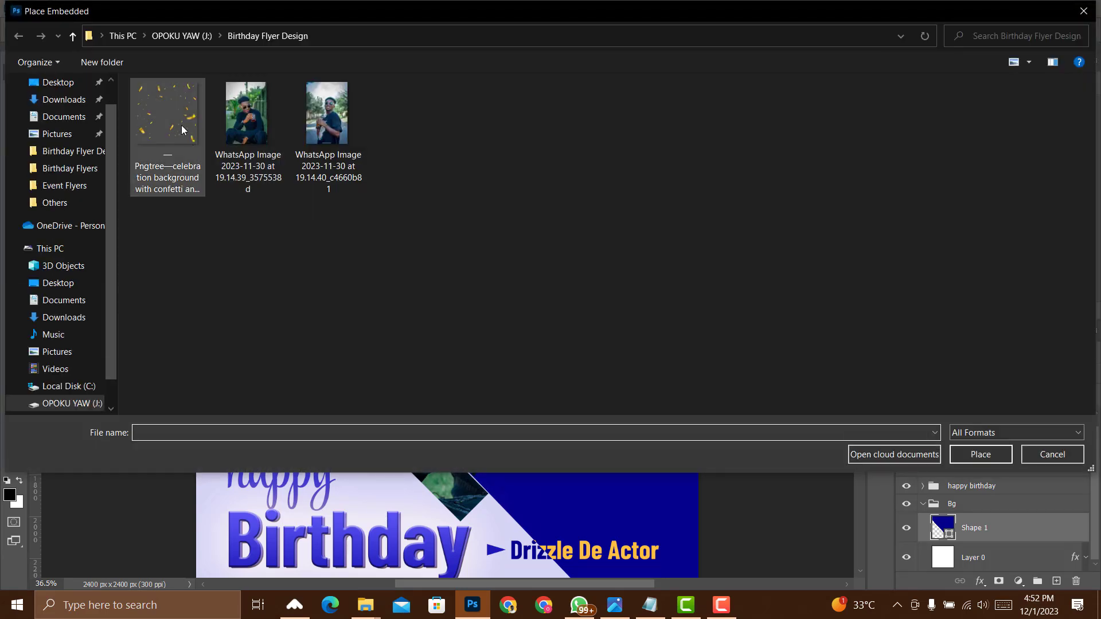
pyautogui.doubleClick(182, 125)
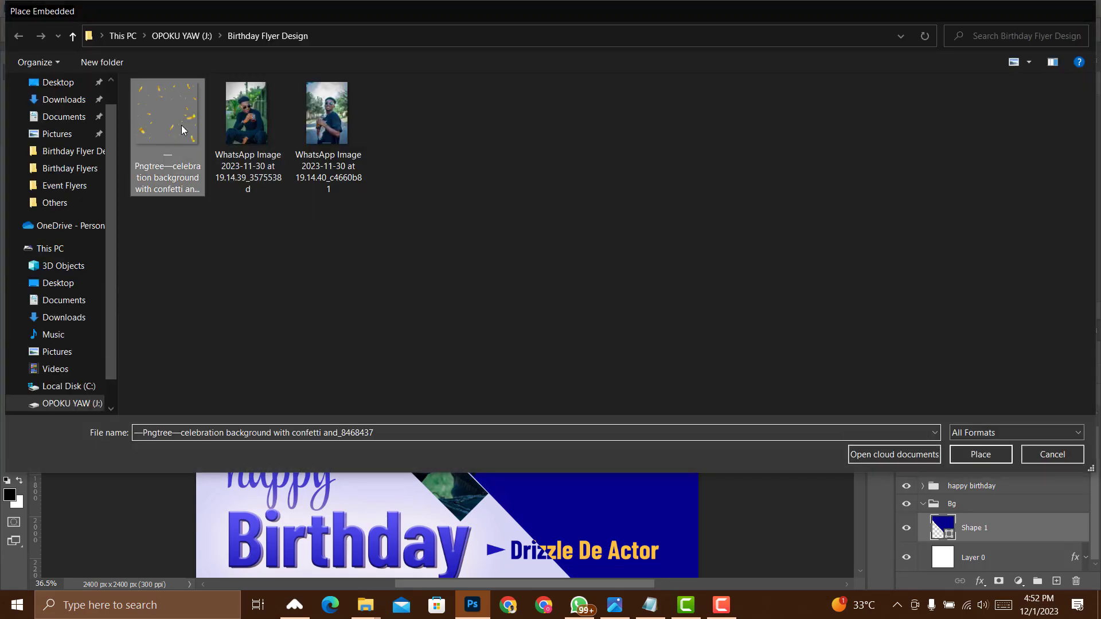
pyautogui.moveTo(526, 383); pyautogui.dragTo(522, 401)
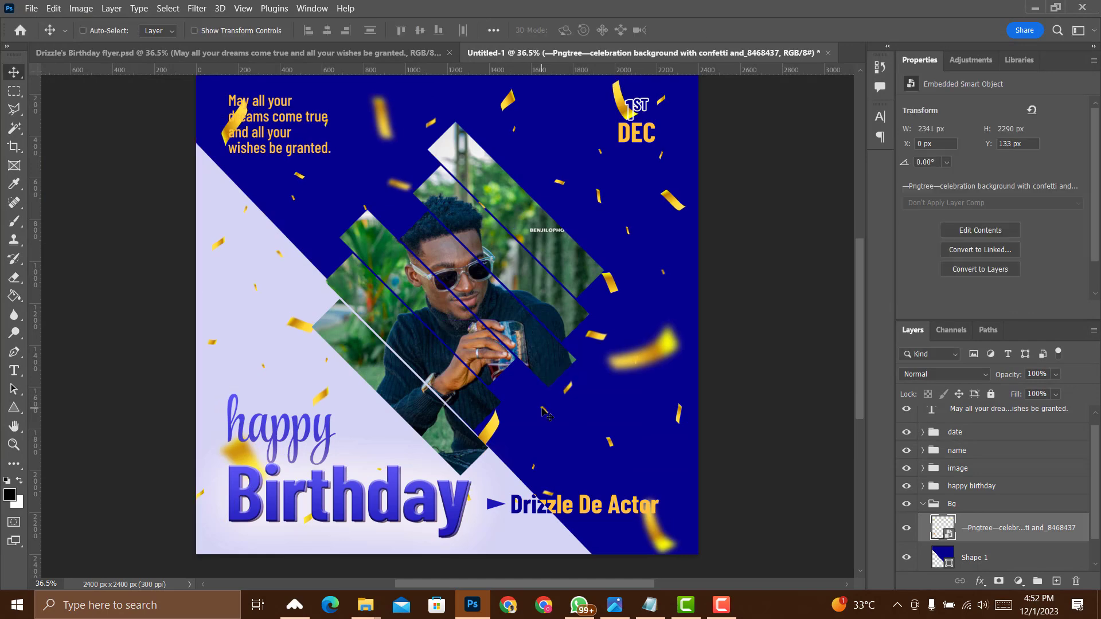
# - Enlarge the confetti image to about 2524 x 2470 px and nudge it left and up so it covers the whole flyer
pyautogui.hotkey('ctrl', '-')
pyautogui.hotkey('ctrl', '-')
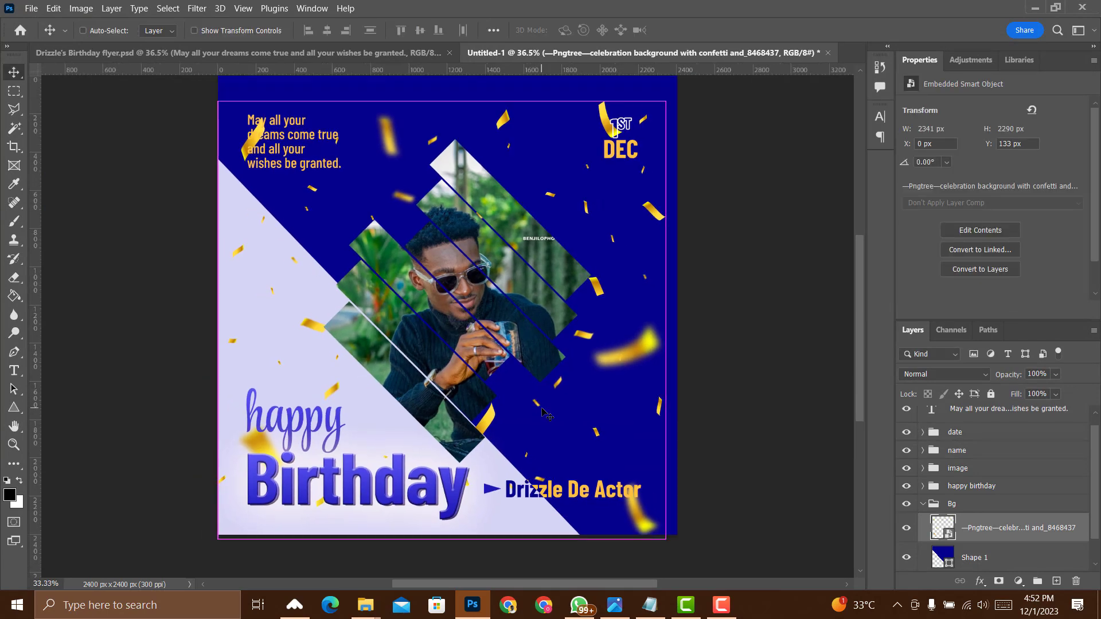
pyautogui.hotkey('ctrl', 't')
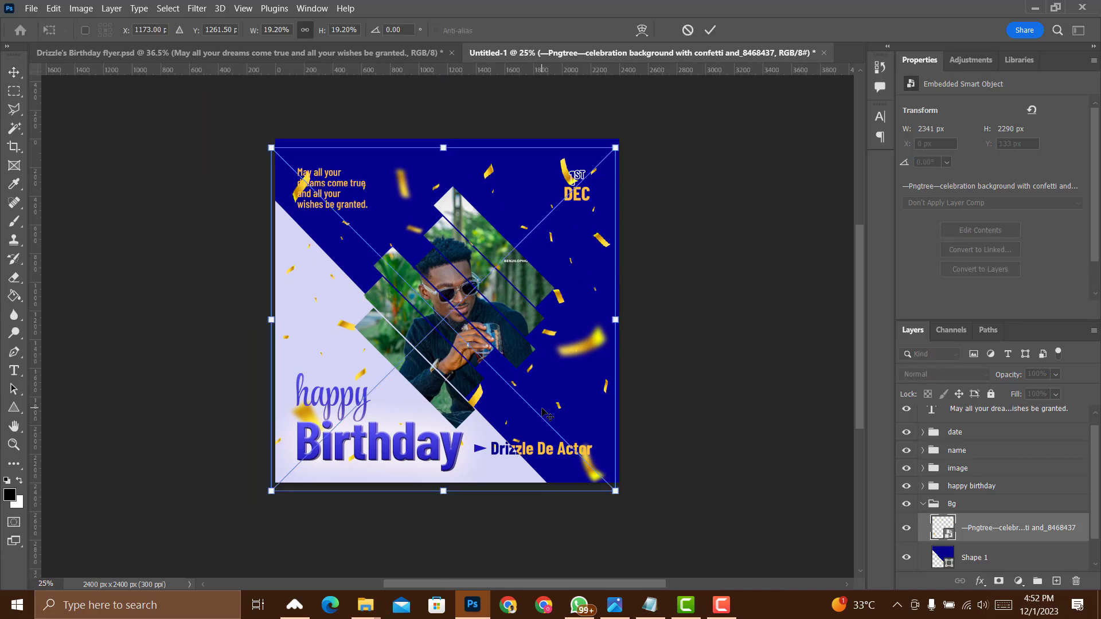
pyautogui.moveTo(629, 494); pyautogui.dragTo(641, 502)
pyautogui.press('Return')
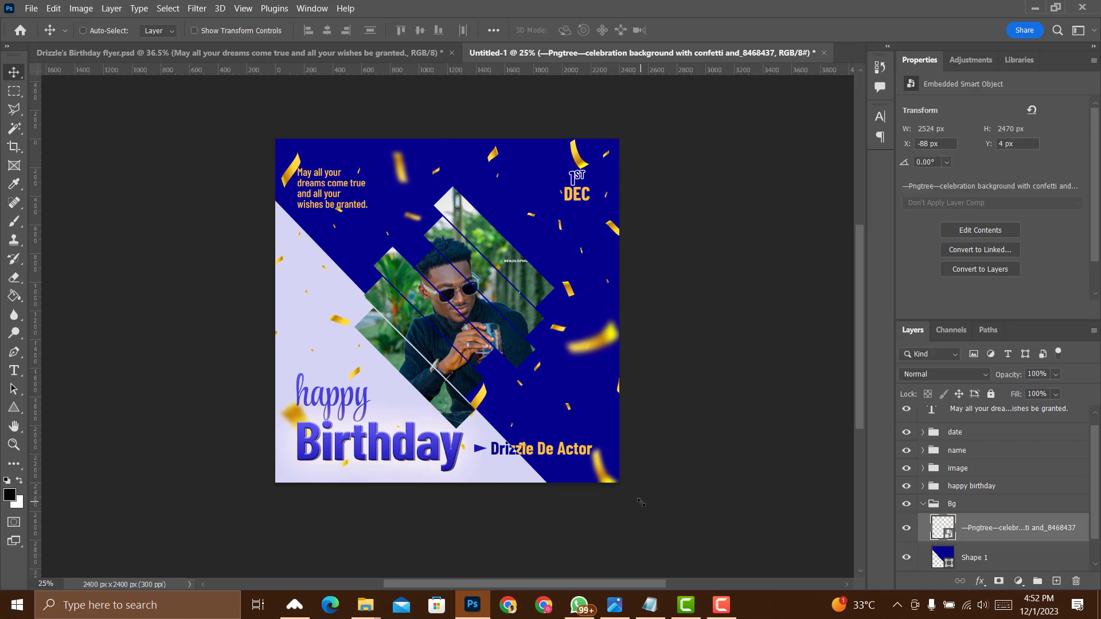
pyautogui.press('Left')
pyautogui.press('Left')
pyautogui.press('Left')
pyautogui.press('Left')
pyautogui.press('Left')
pyautogui.press('Left')
pyautogui.press('Left')
pyautogui.press('Left')
pyautogui.press('Left')
pyautogui.press('Left')
pyautogui.press('Left')
pyautogui.press('Left')
pyautogui.press('Up')
pyautogui.press('Up')
pyautogui.press('Up')
pyautogui.press('Up')
pyautogui.press('Up')
pyautogui.press('Up')
pyautogui.press('Up')
pyautogui.press('Up')
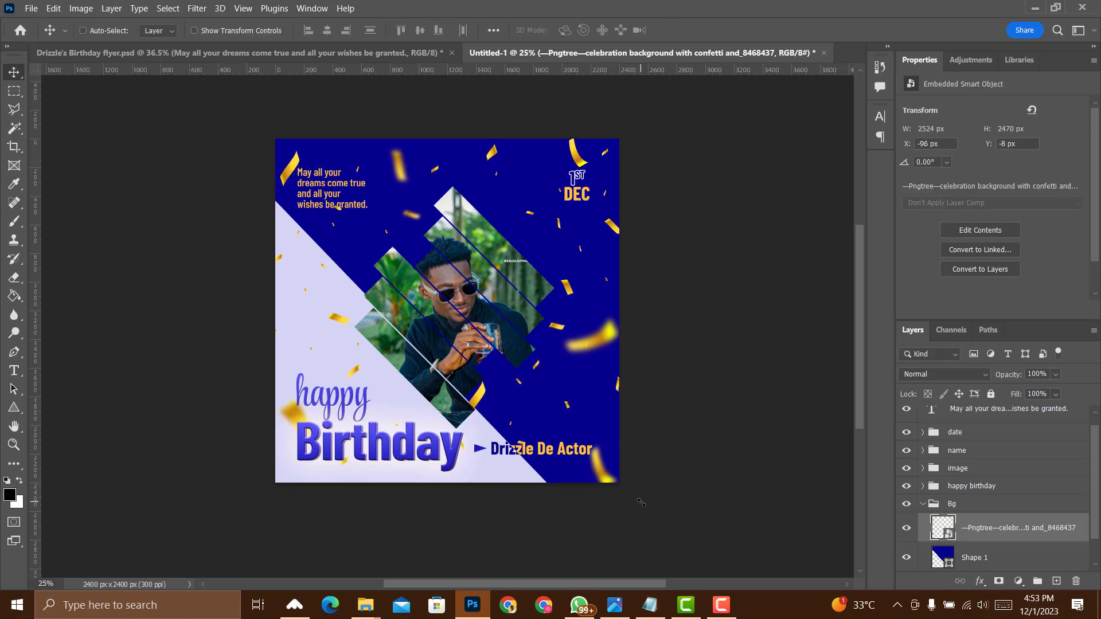
# - Rasterize the confetti layer and activate the Polygonal Lasso tool
pyautogui.rightClick(978, 533)
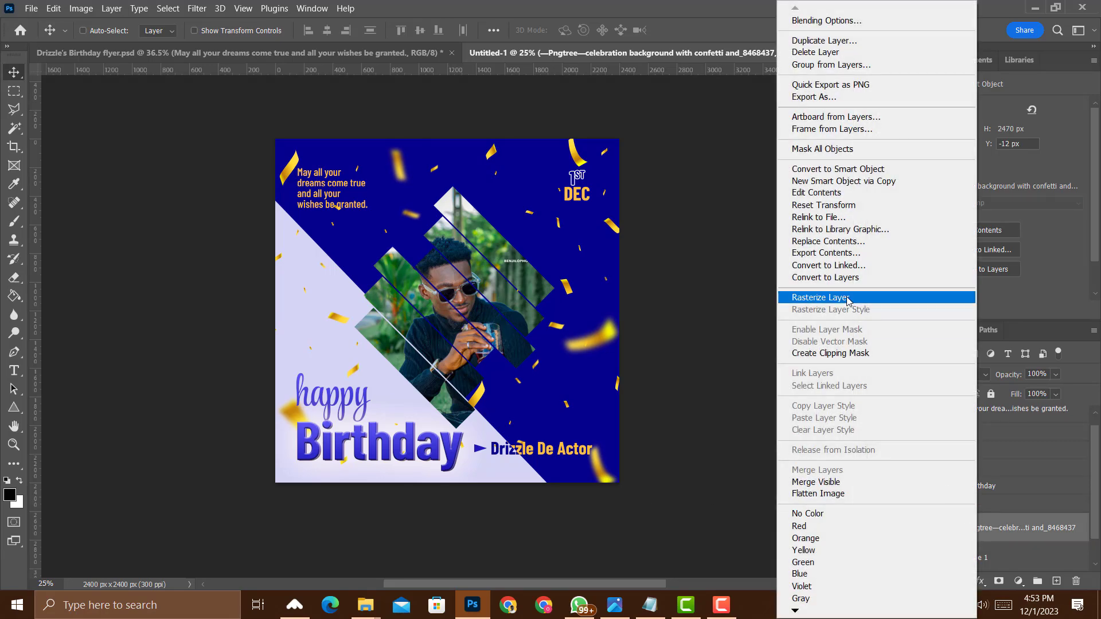
pyautogui.click(821, 297)
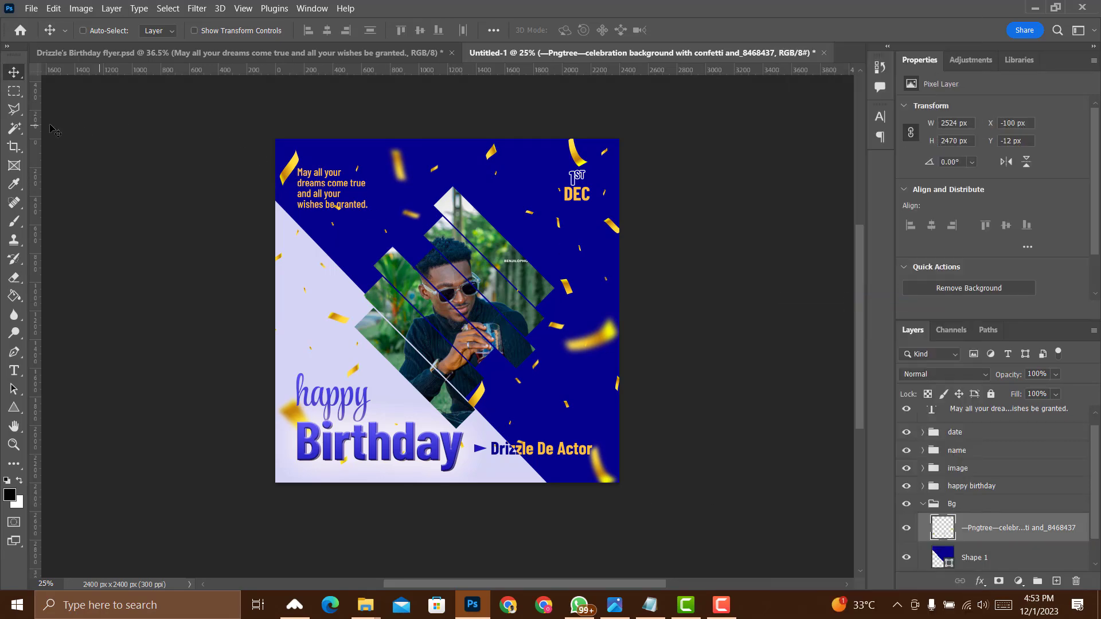
pyautogui.click(18, 112)
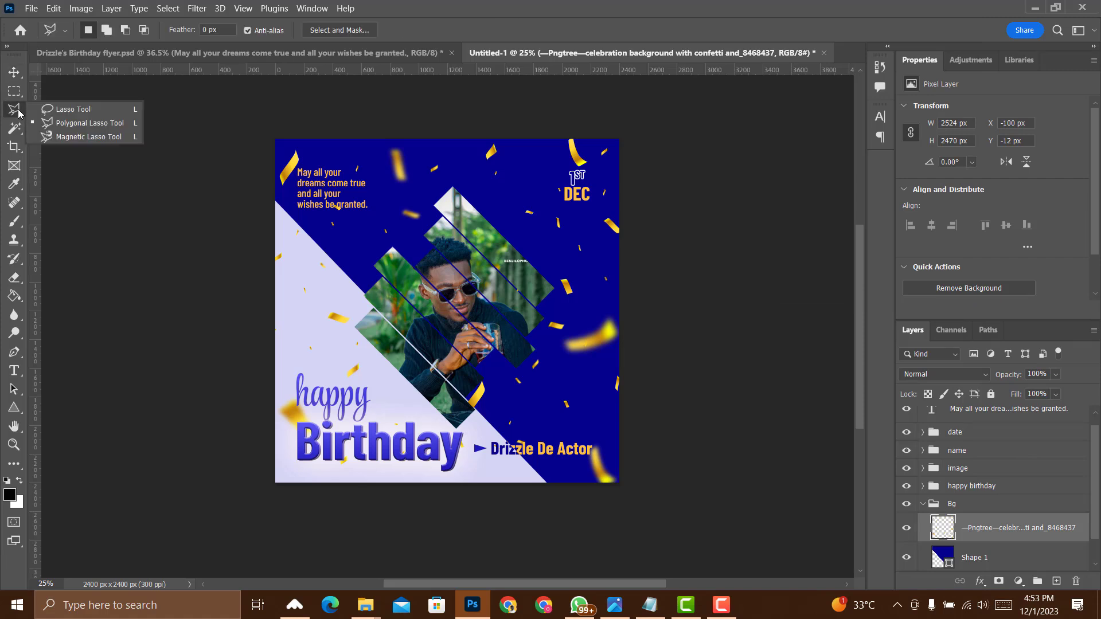
pyautogui.click(56, 125)
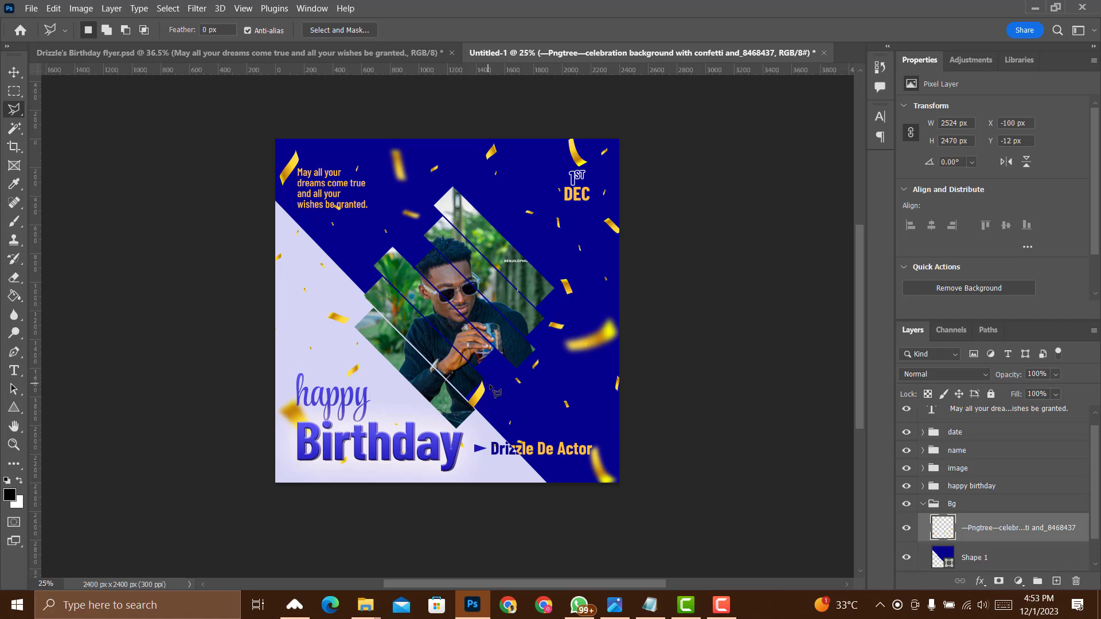
pyautogui.scroll(3, 444, 360)
pyautogui.scroll(1, 442, 361)
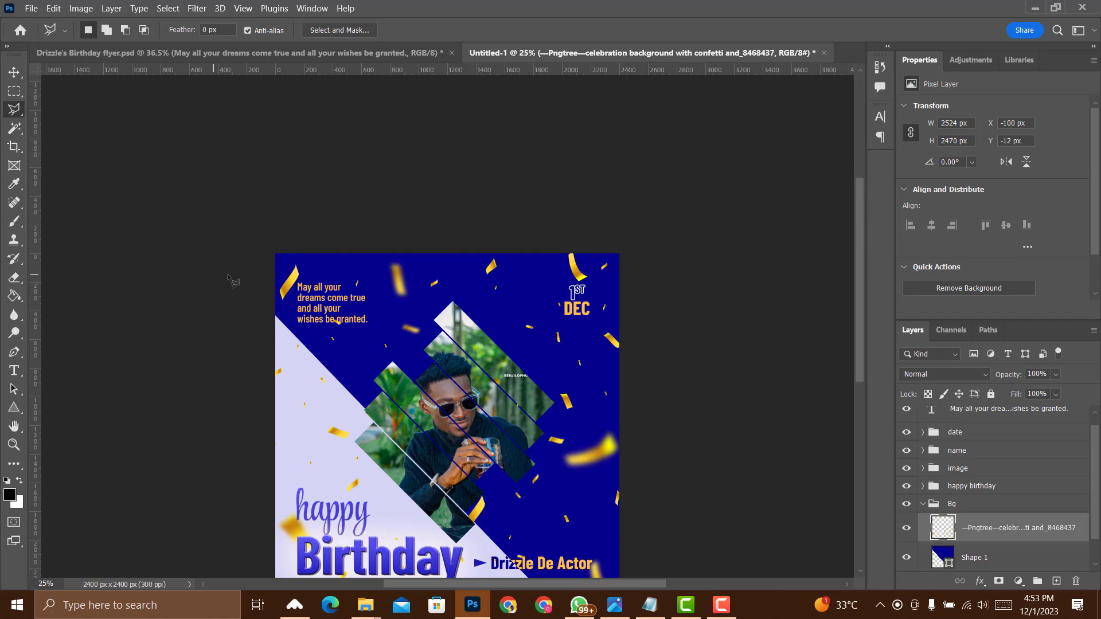
pyautogui.click(343, 325)
pyautogui.click(334, 311)
pyautogui.click(335, 326)
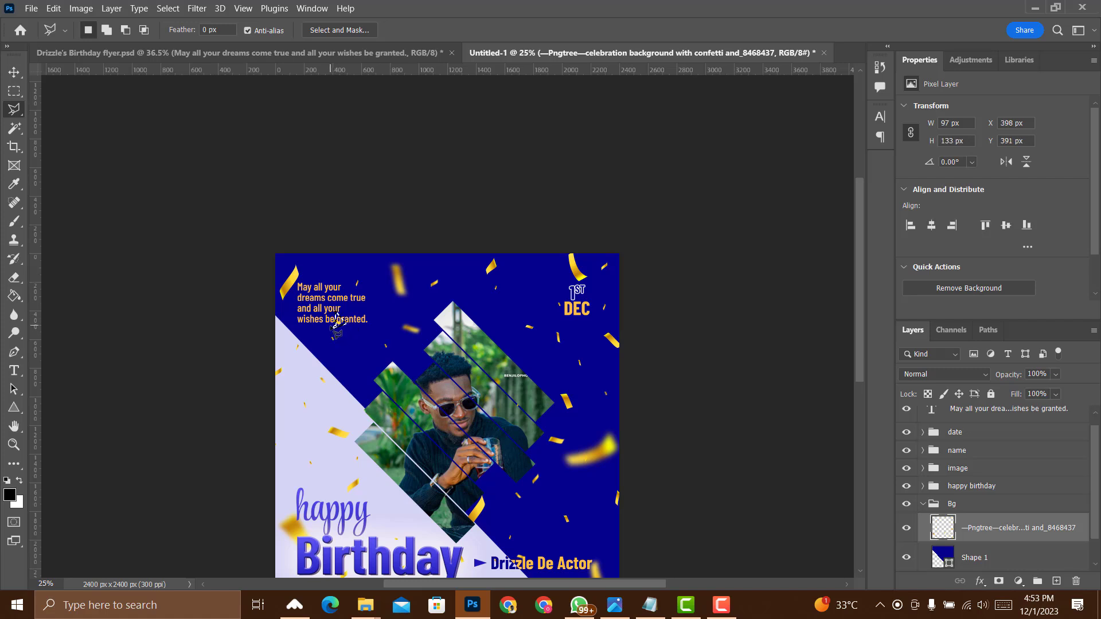
pyautogui.hotkey('ctrl', '+')
pyautogui.hotkey('ctrl', '+')
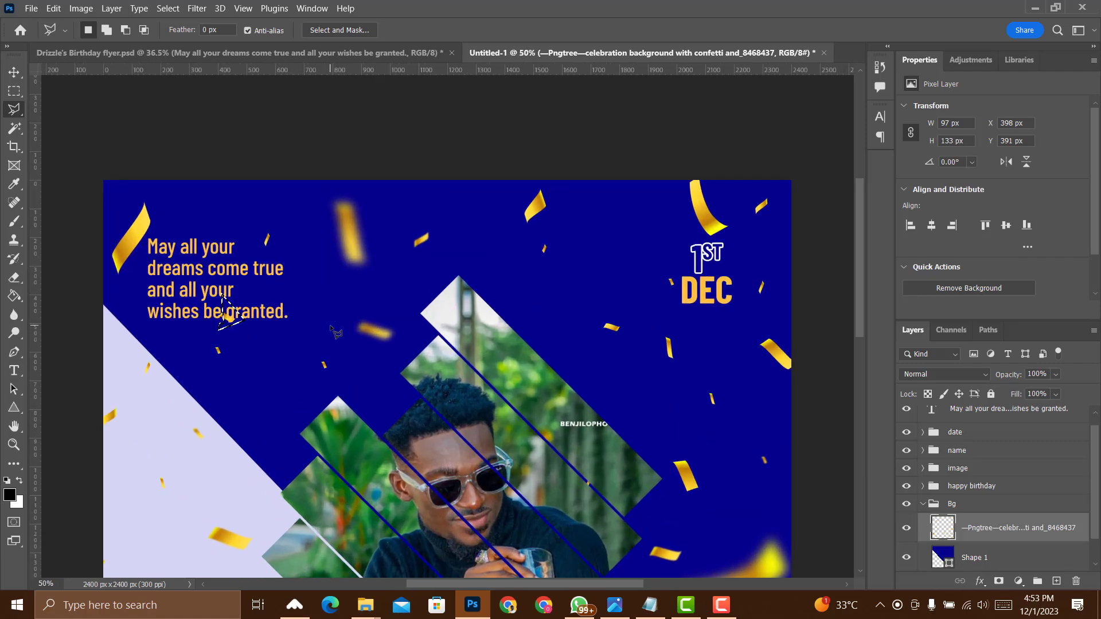
pyautogui.hotkey('ctrl', 'd')
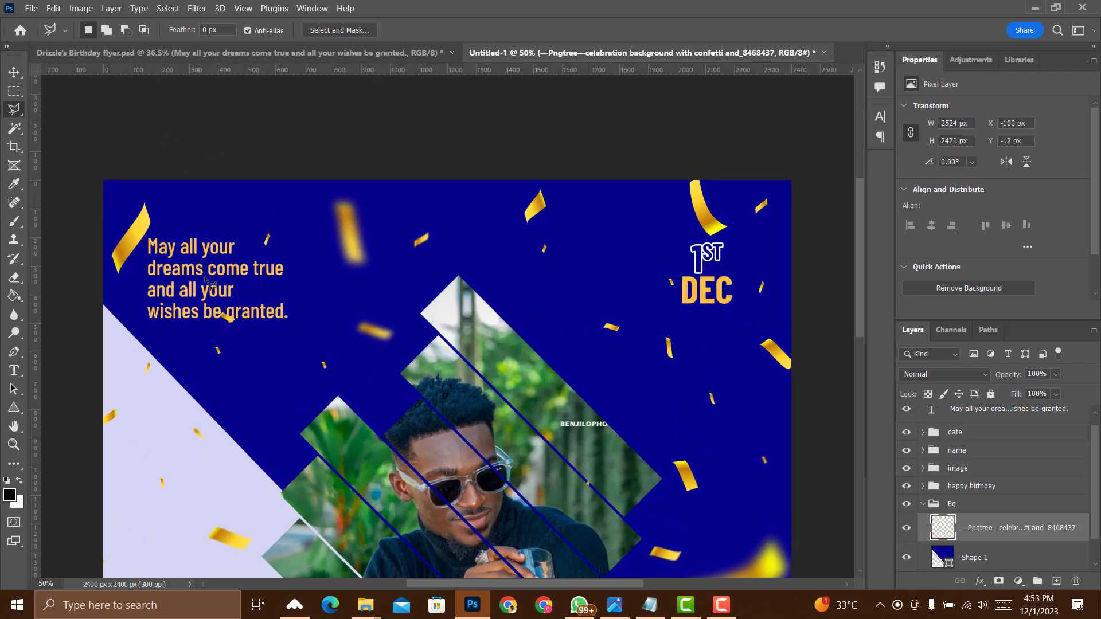
# - Outline the confetti piece overlapping the wish text's last line and cut it to a new layer
pyautogui.click(227, 302)
pyautogui.click(205, 321)
pyautogui.click(220, 337)
pyautogui.click(250, 334)
pyautogui.doubleClick(251, 315)
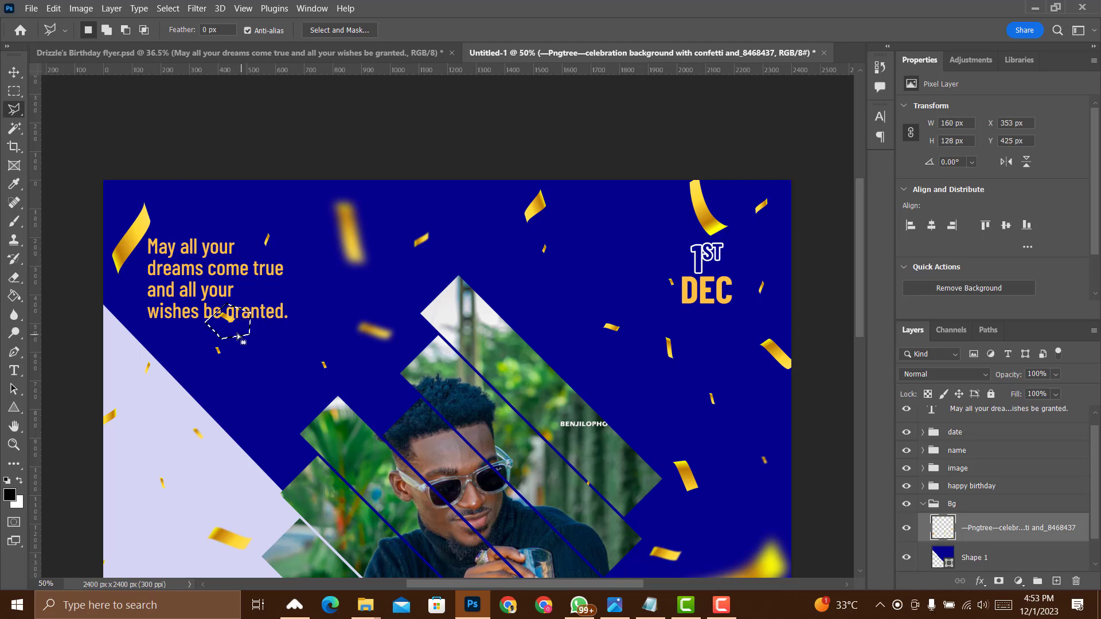
pyautogui.rightClick(232, 321)
pyautogui.click(278, 429)
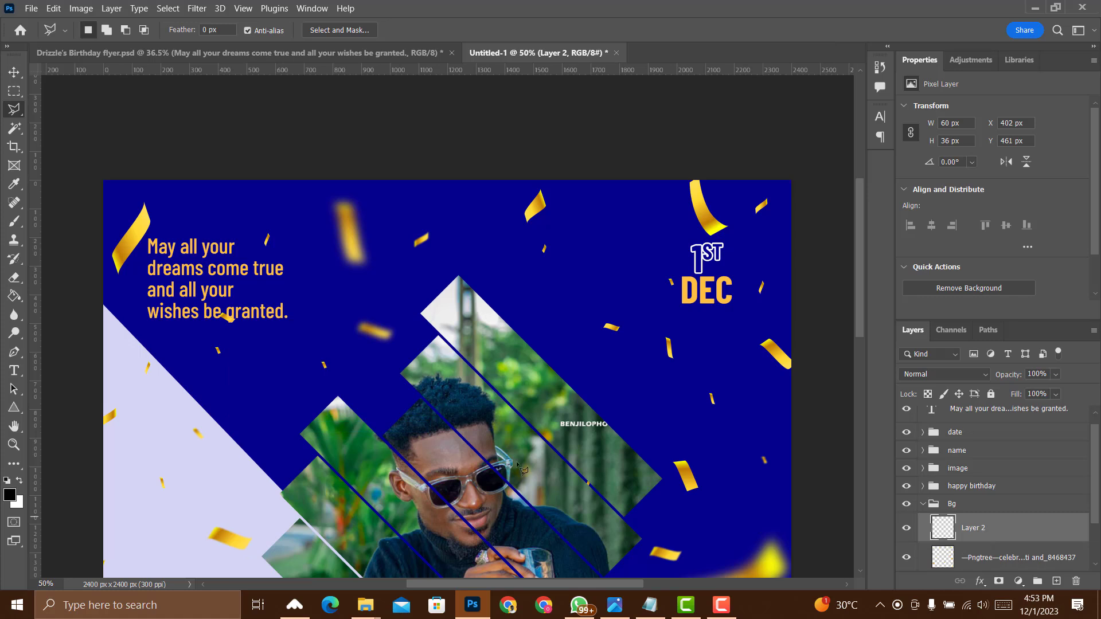
# - Move the cut-out confetti piece into the clear space just below the wish text
pyautogui.press('v')
pyautogui.moveTo(224, 317); pyautogui.dragTo(241, 340)
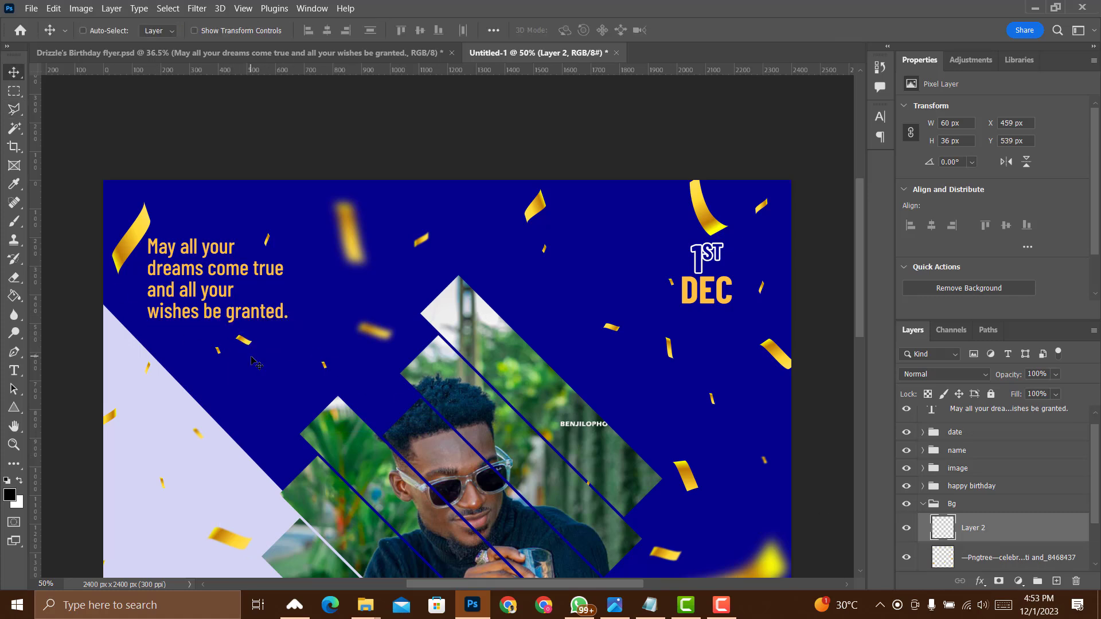
pyautogui.hotkey('ctrl', '0')
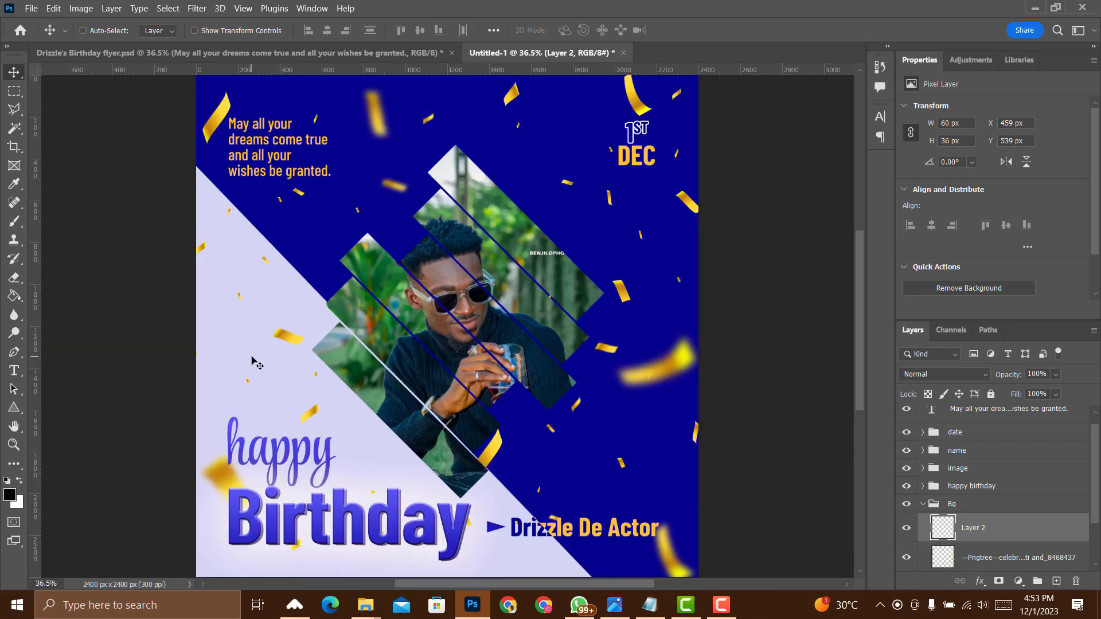
# - Place "WhatsApp Image 2023-11-30 at 19.14.40_c4660b81" as an embedded object directly above Shape 1
pyautogui.scroll(-2, 1010, 516)
pyautogui.click(1010, 525)
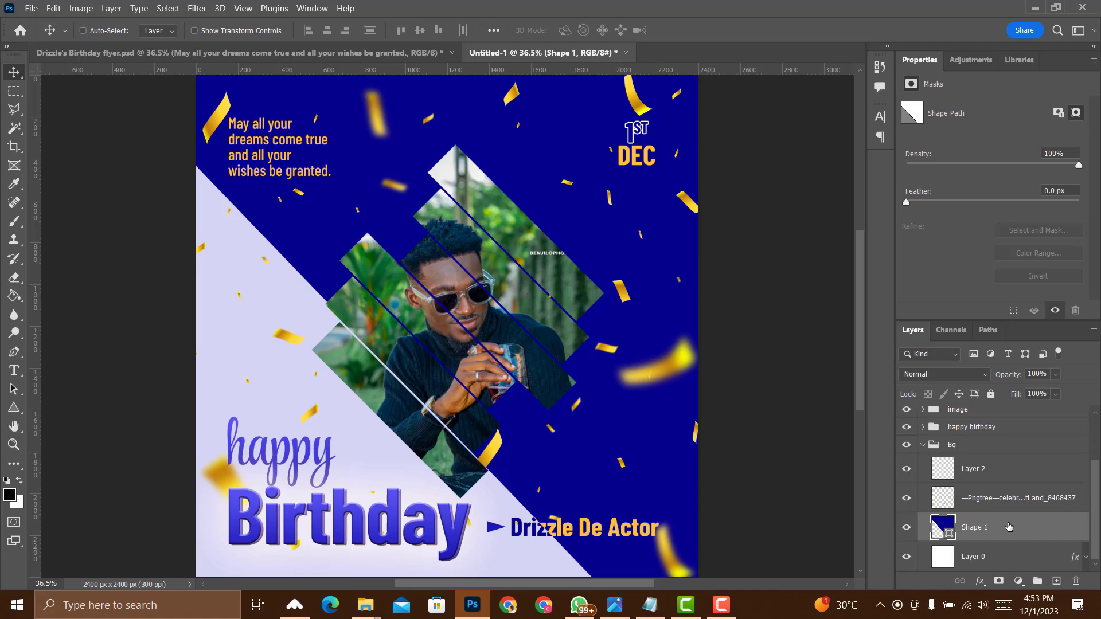
pyautogui.click(31, 9)
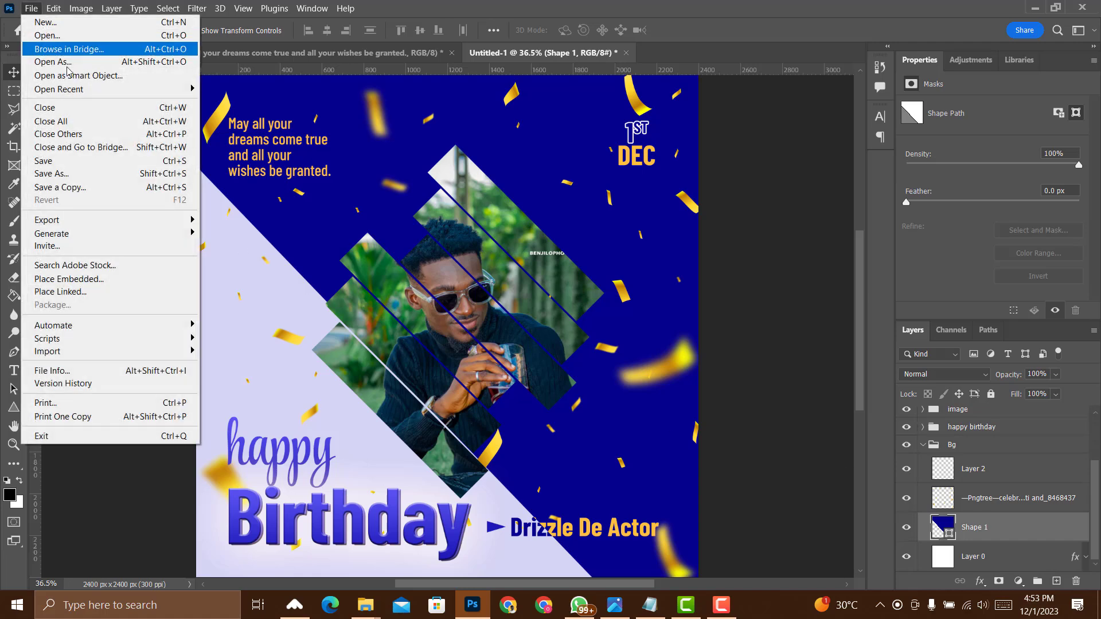
pyautogui.click(120, 280)
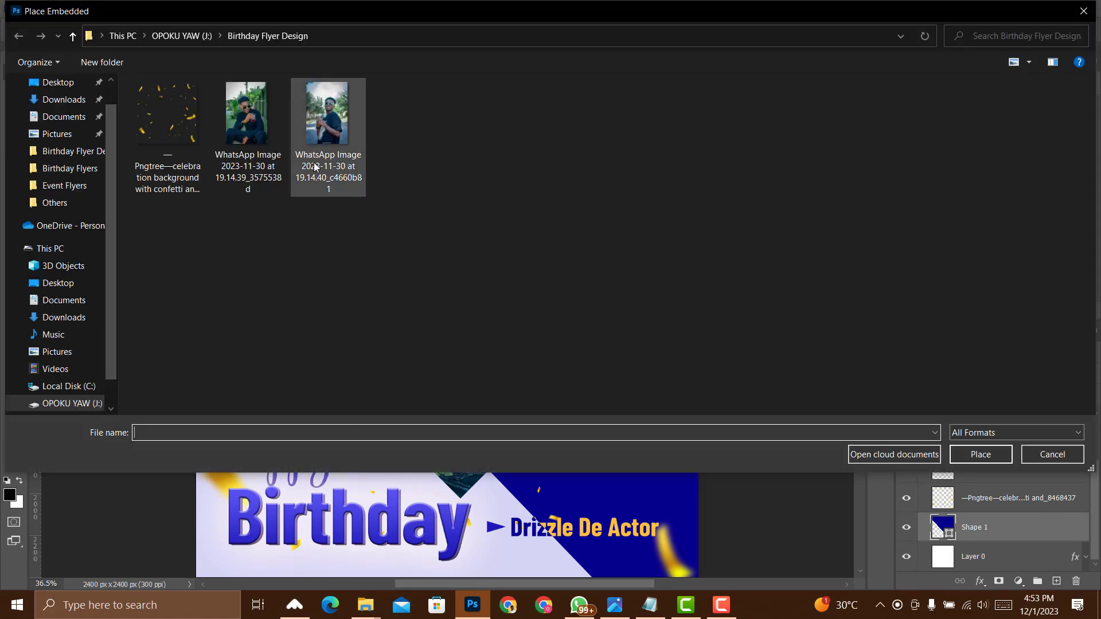
pyautogui.doubleClick(327, 132)
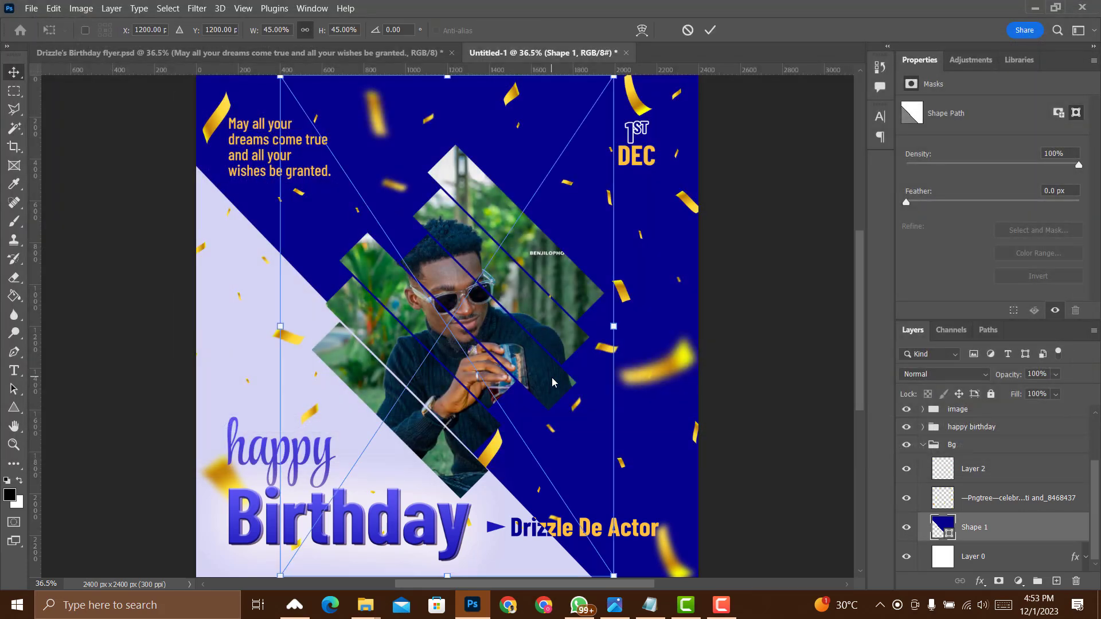
# - Scale the second photo to about 71.69% so it spans the flyer's width and shift it upward
pyautogui.hotkey('ctrl', '-')
pyautogui.hotkey('ctrl', '-')
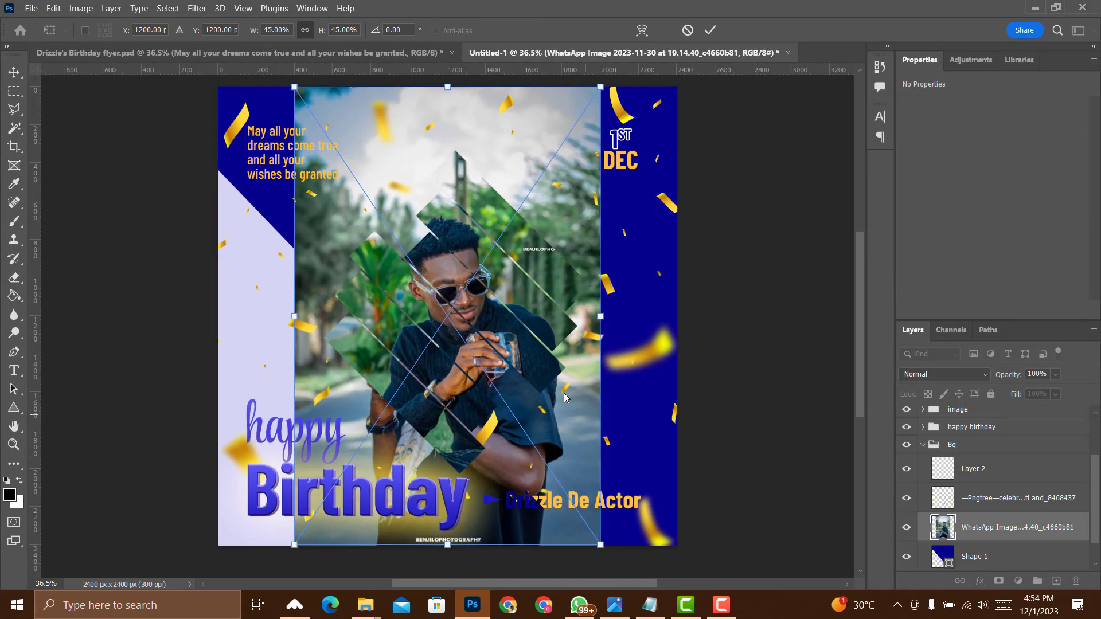
pyautogui.moveTo(562, 491); pyautogui.dragTo(666, 563)
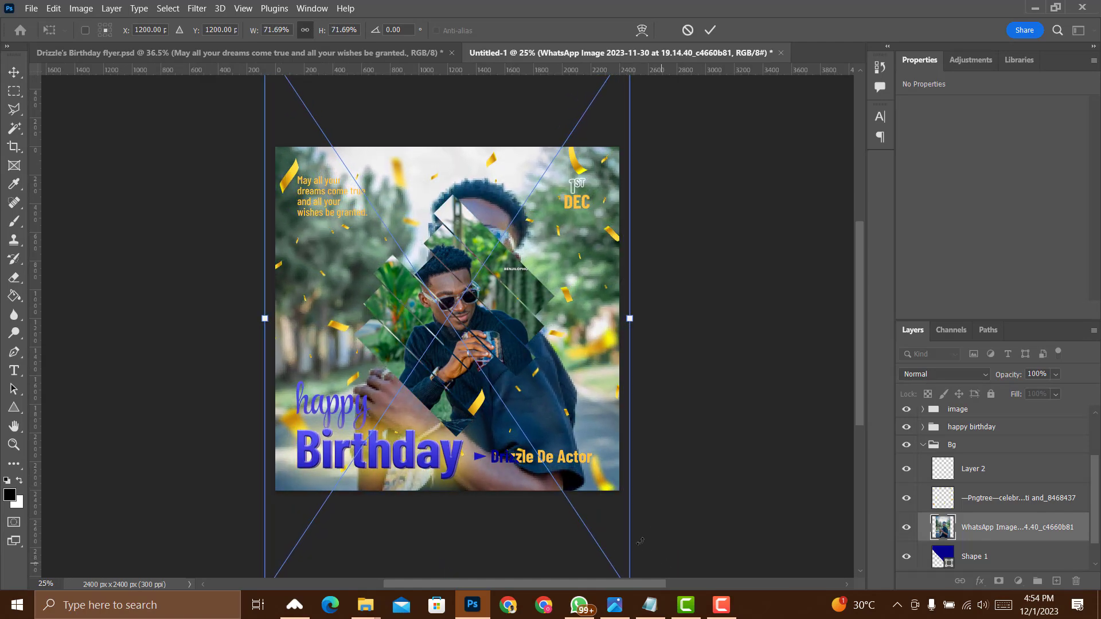
pyautogui.moveTo(562, 369); pyautogui.dragTo(562, 340)
pyautogui.press('Return')
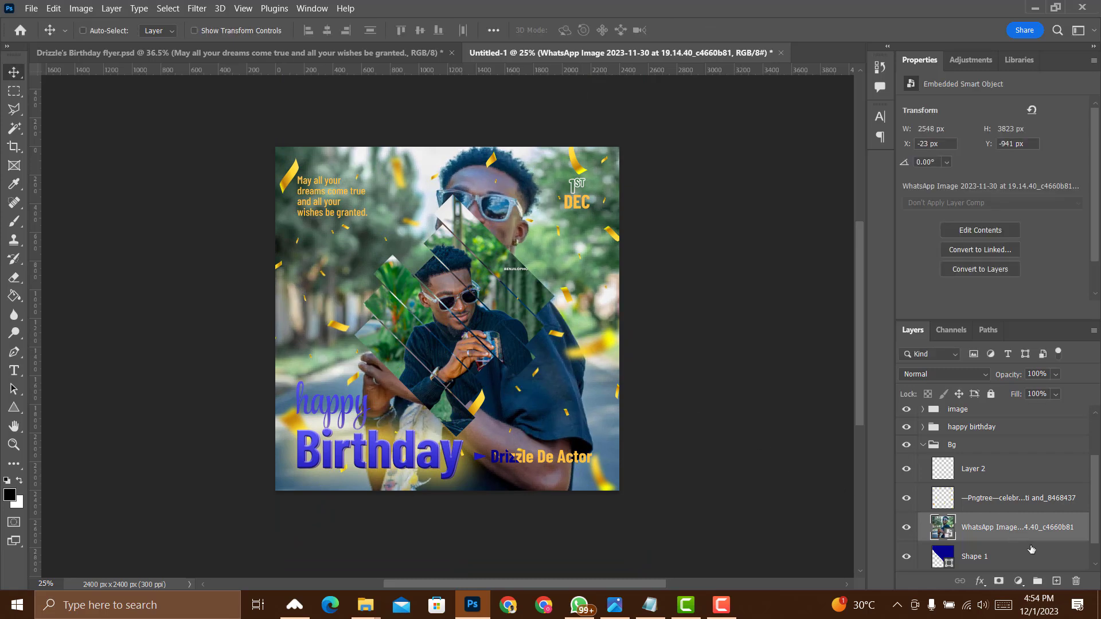
# - Clip the second photo to Shape 1 and set its opacity to 25%
pyautogui.moveTo(994, 538)
pyautogui.mouseDown()
pyautogui.moveTo(1001, 557)
pyautogui.moveTo(998, 541)
pyautogui.moveTo(1006, 551)
pyautogui.moveTo(1010, 541)
pyautogui.moveTo(990, 538)
pyautogui.moveTo(1008, 536)
pyautogui.mouseUp()
pyautogui.keyDown('alt'); pyautogui.click(1008, 540); pyautogui.keyUp('alt')
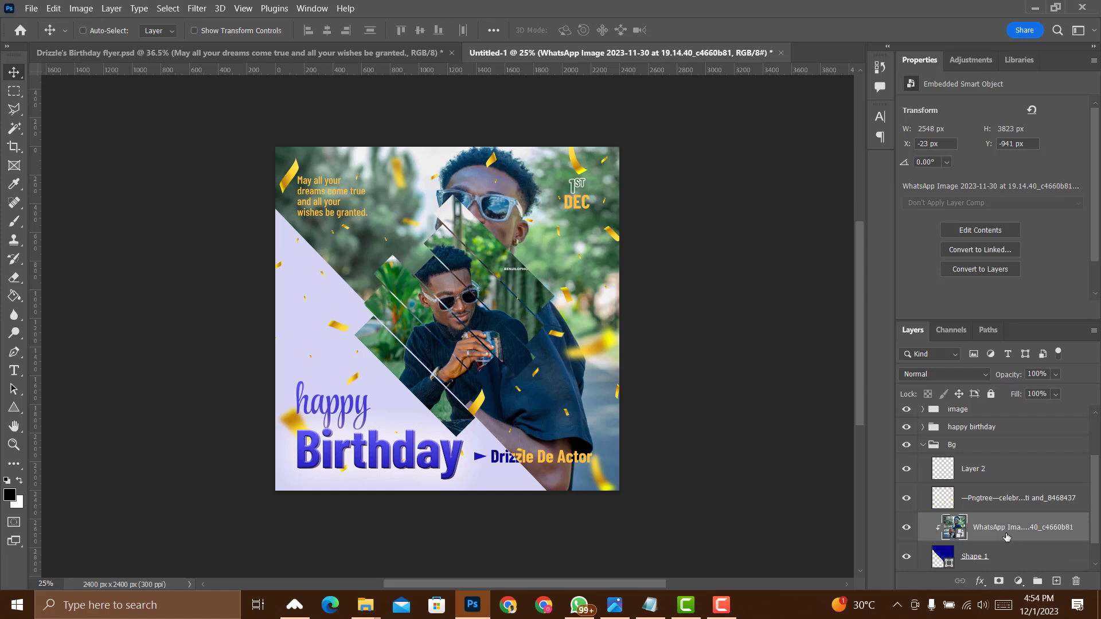
pyautogui.press('5')
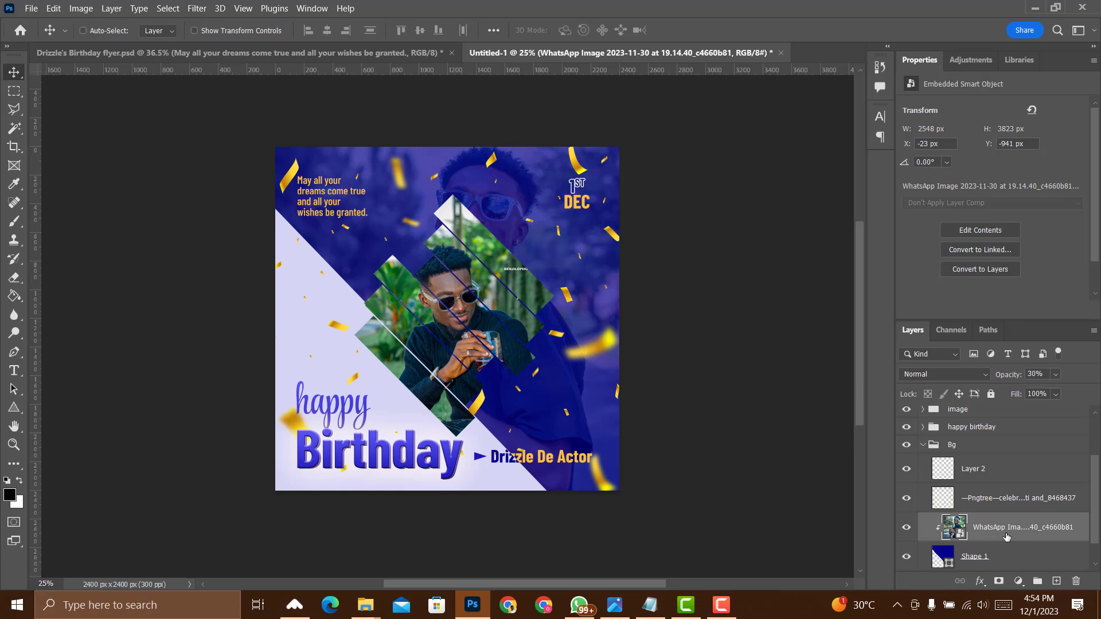
pyautogui.press('2')
pyautogui.press('5')
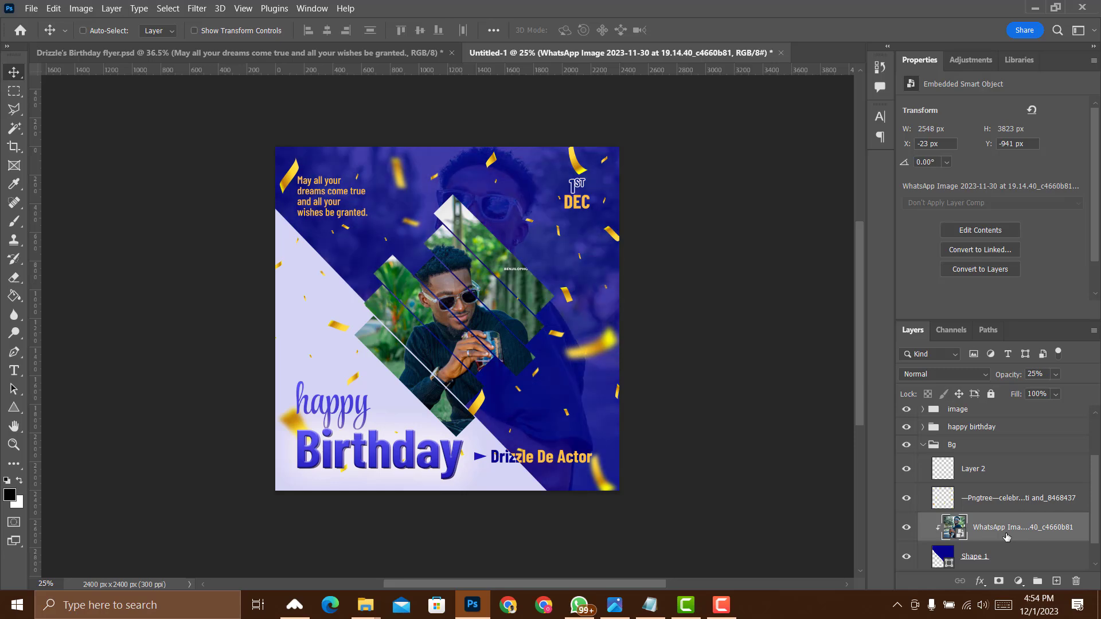
pyautogui.scroll(-2, 713, 470)
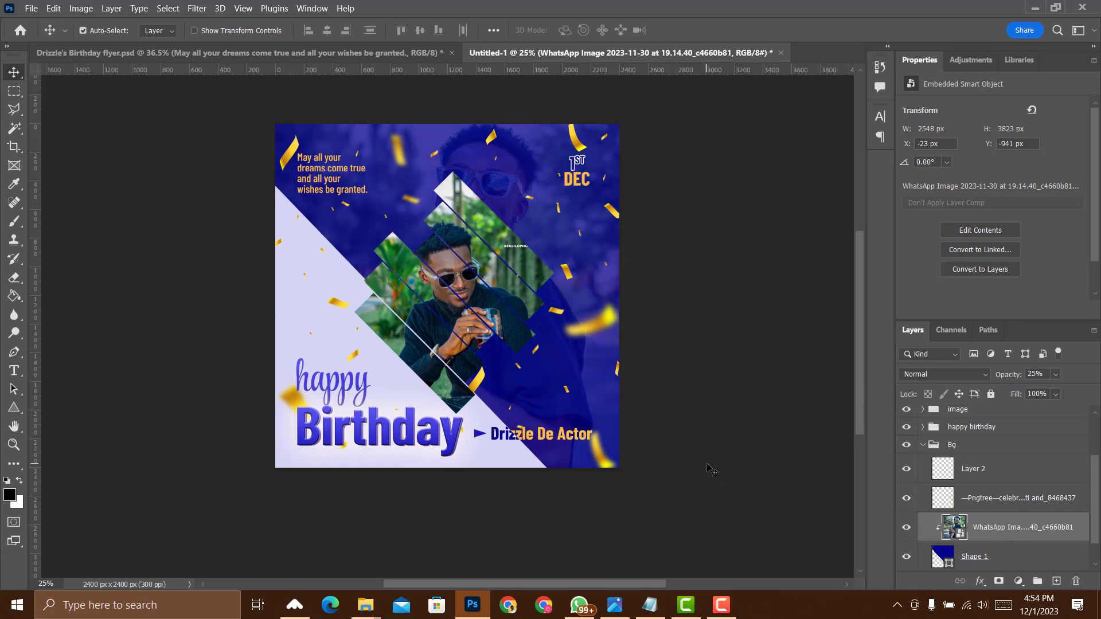
pyautogui.hotkey('ctrl', '0')
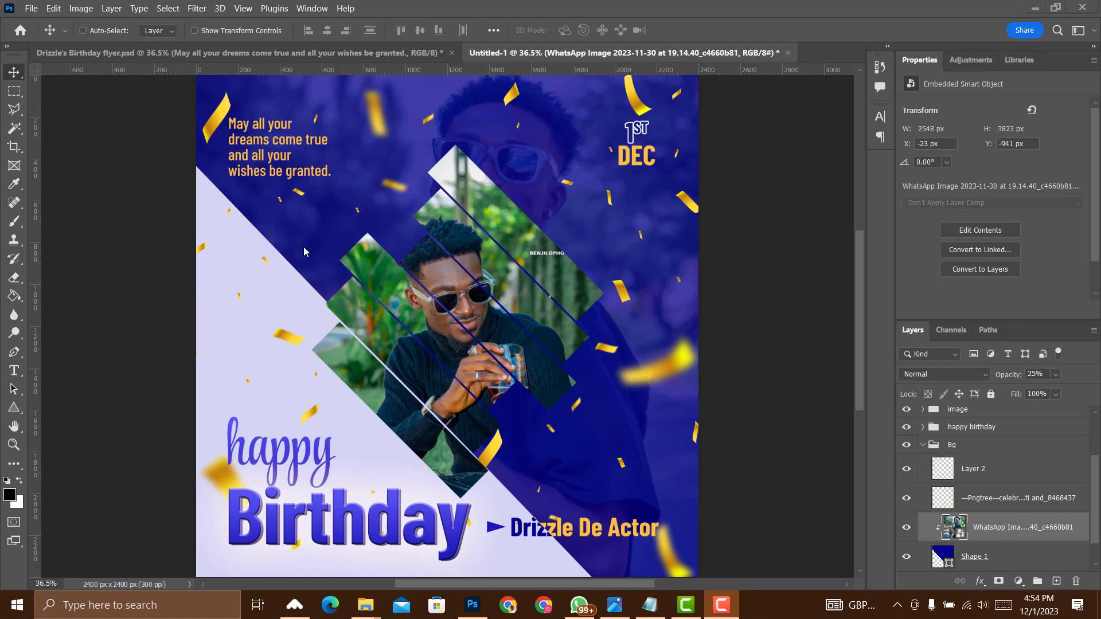